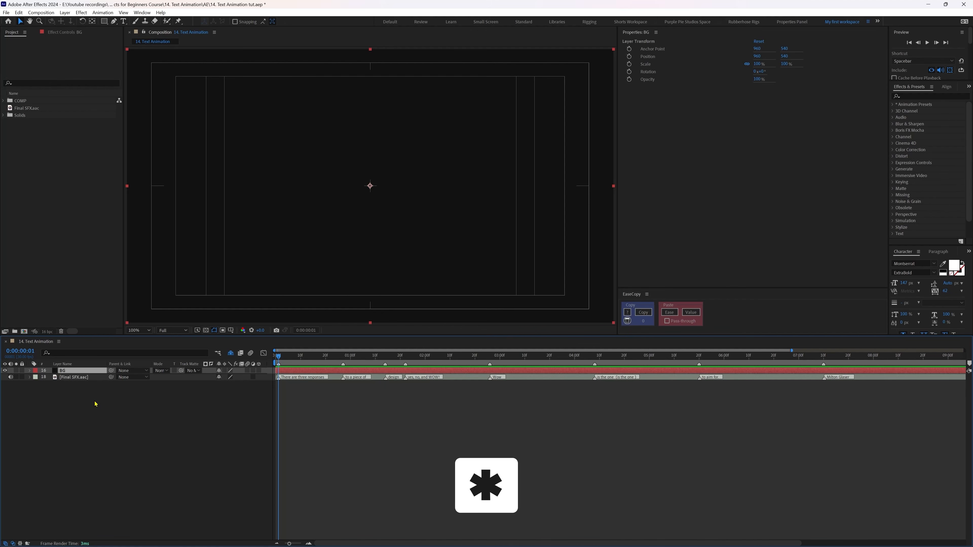
Set the comment of the BG layer's marker at 0:00:00:01 to "There are three responses".
double_click(279, 371)
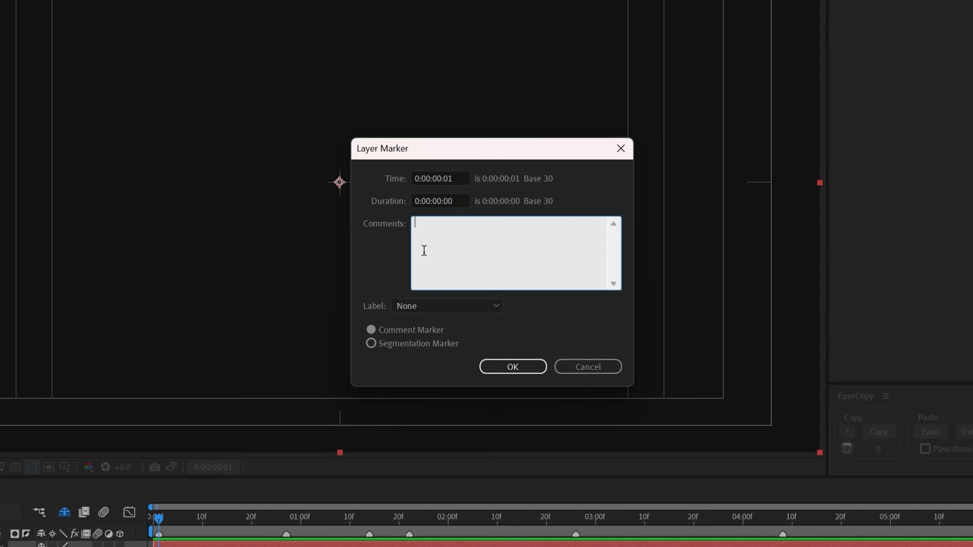
text(There are thre)
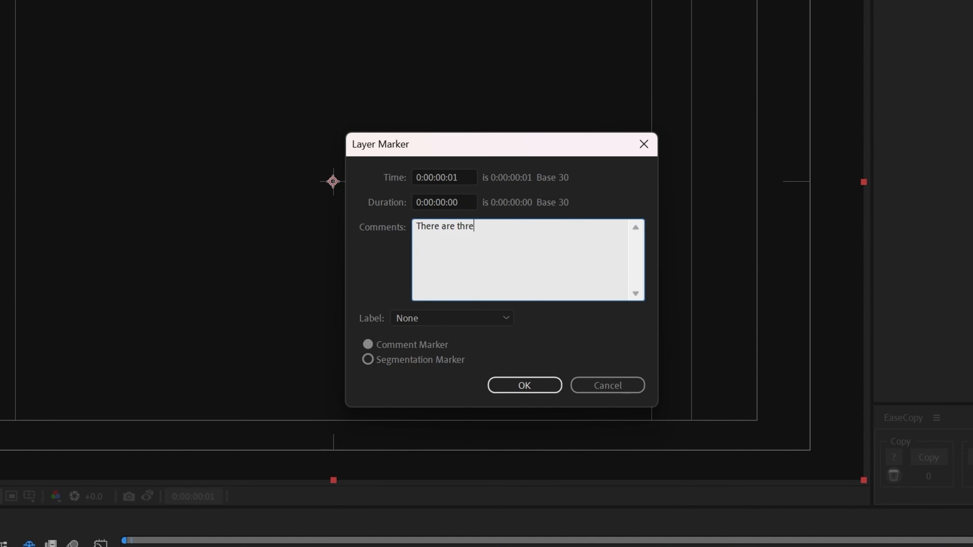
text(e responses)
click(524, 385)
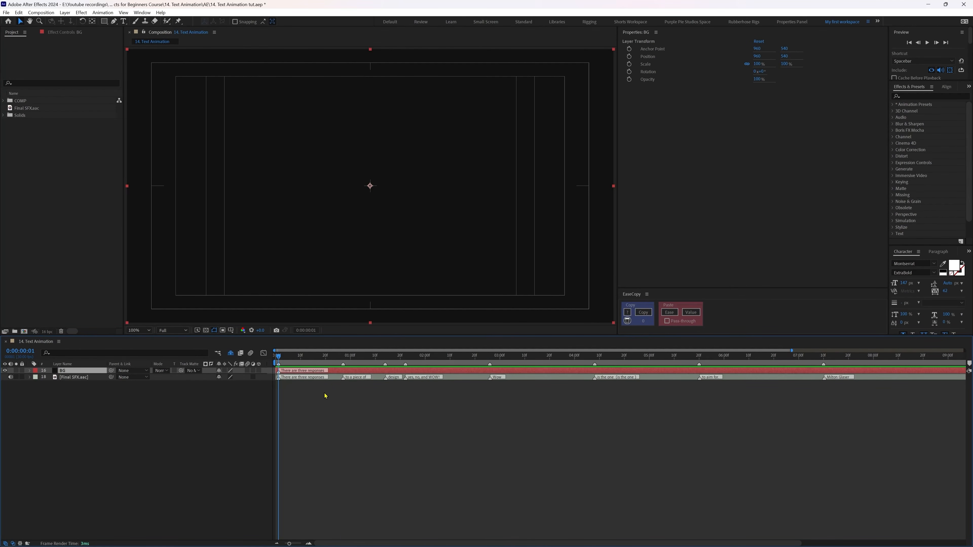
Add a marker to the BG layer at 0:00:00:27 with the comment "to a piece of".
key(k)
key(KP_Multiply)
double_click(343, 372)
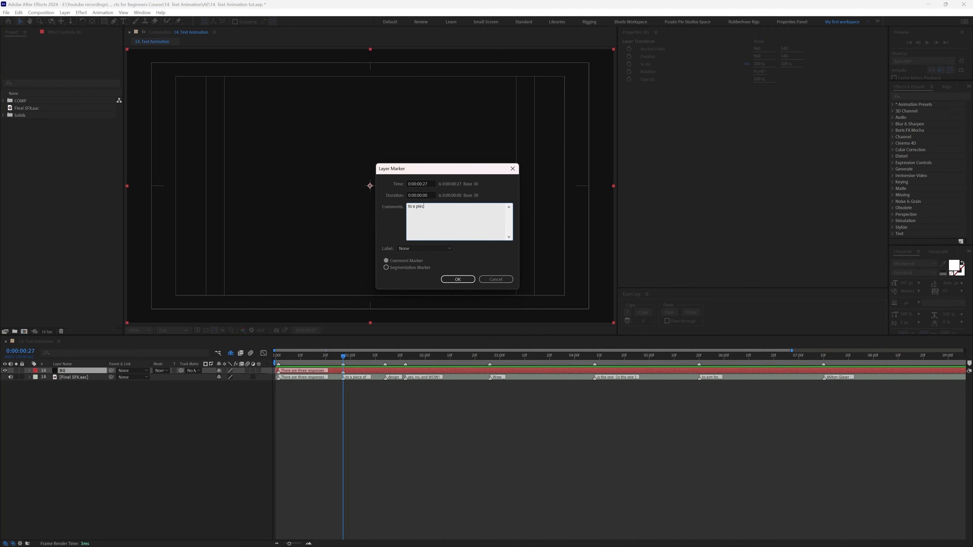
text(to a piece of)
click(459, 280)
Add a marker to the BG layer at 0:00:01:14 with the comment "design".
key(k)
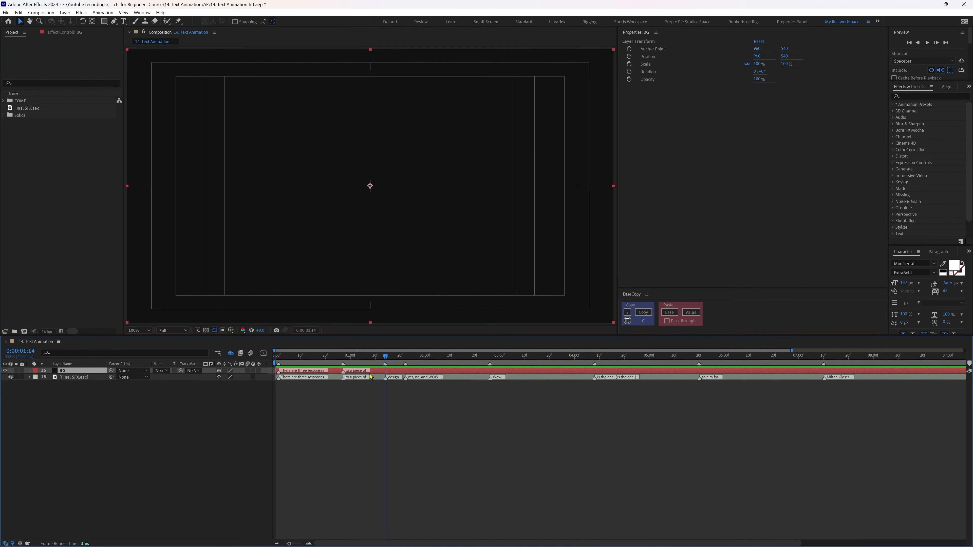
key(KP_Multiply)
double_click(386, 373)
text(design)
key(Escape)
double_click(385, 372)
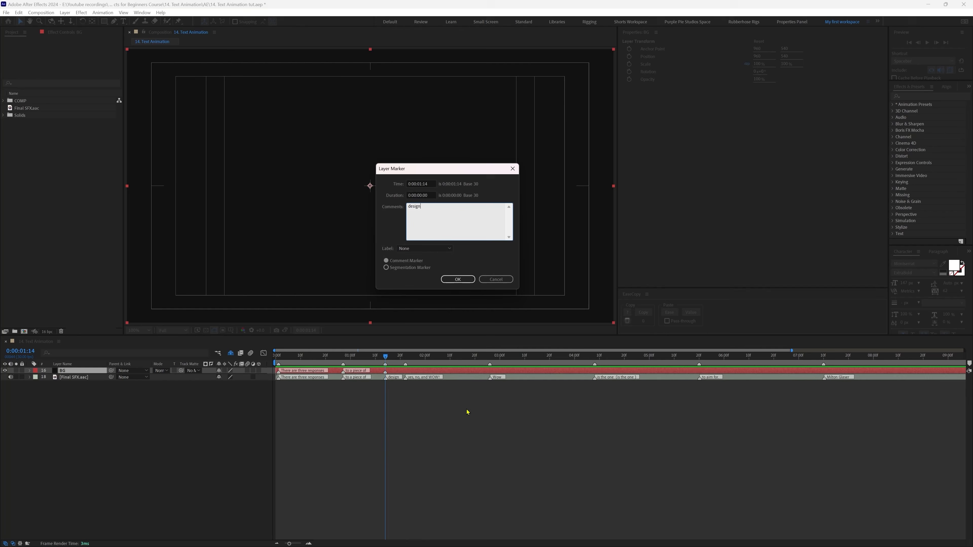
key(Return)
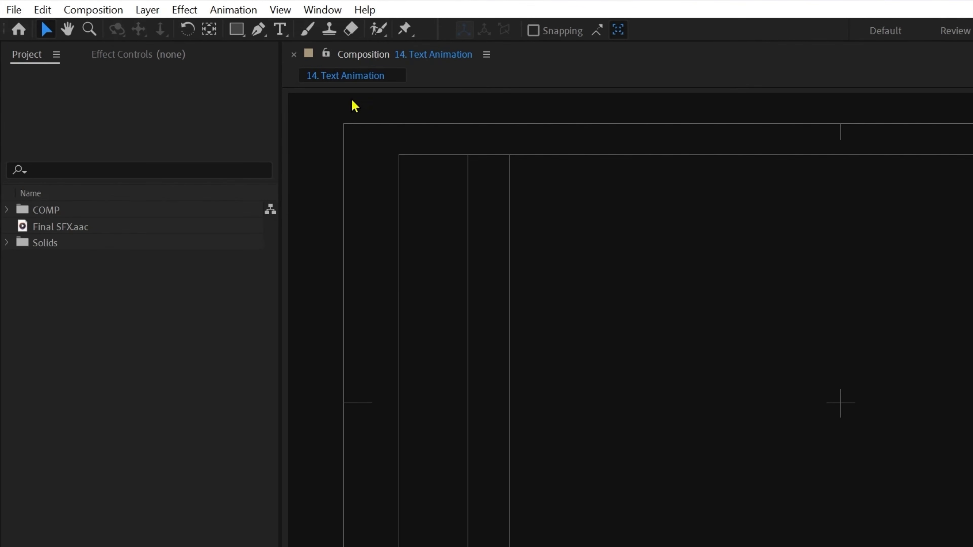
Create a text layer at 0:00:00:01 reading "There are three responses".
click(280, 30)
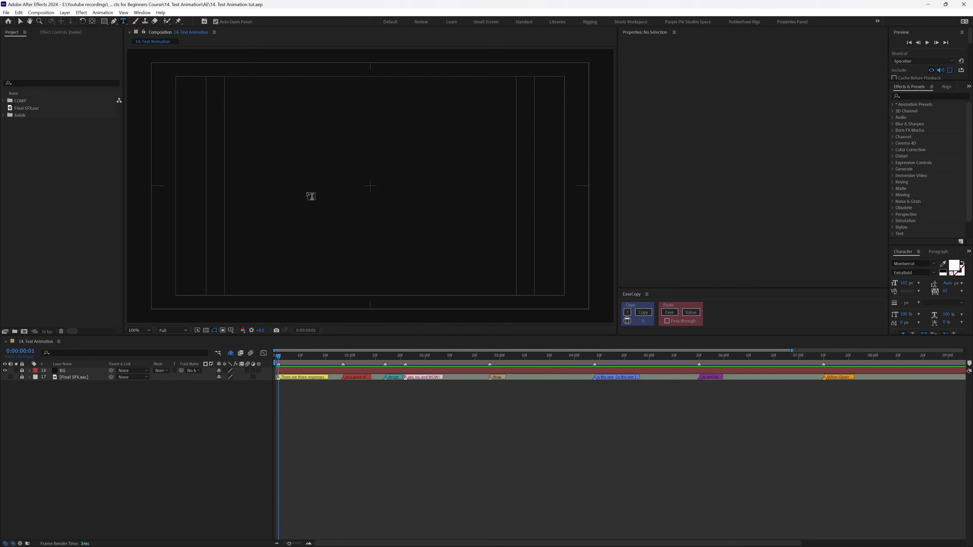
click(311, 173)
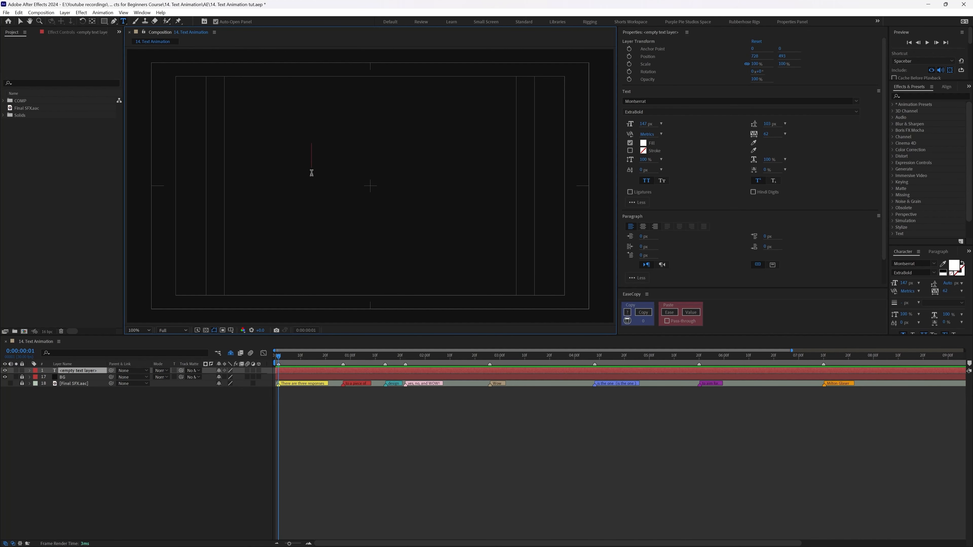
text(There are th)
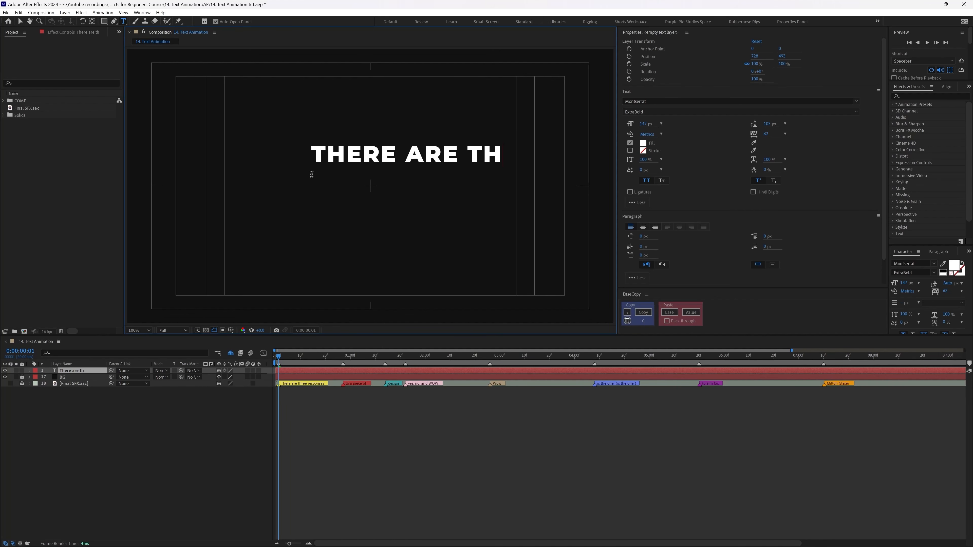
text(ree responses)
click(267, 413)
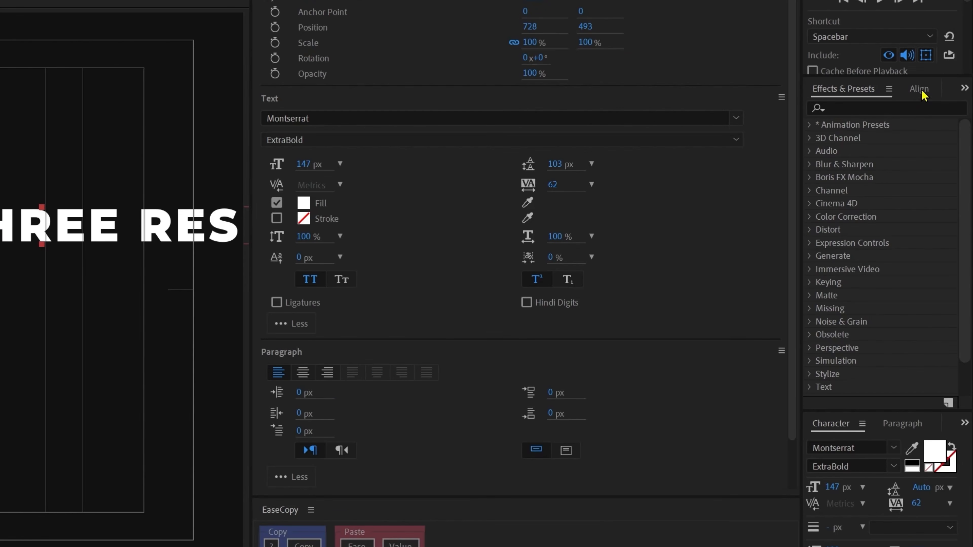
Align the text layer to the composition's horizontal and vertical centre.
click(946, 87)
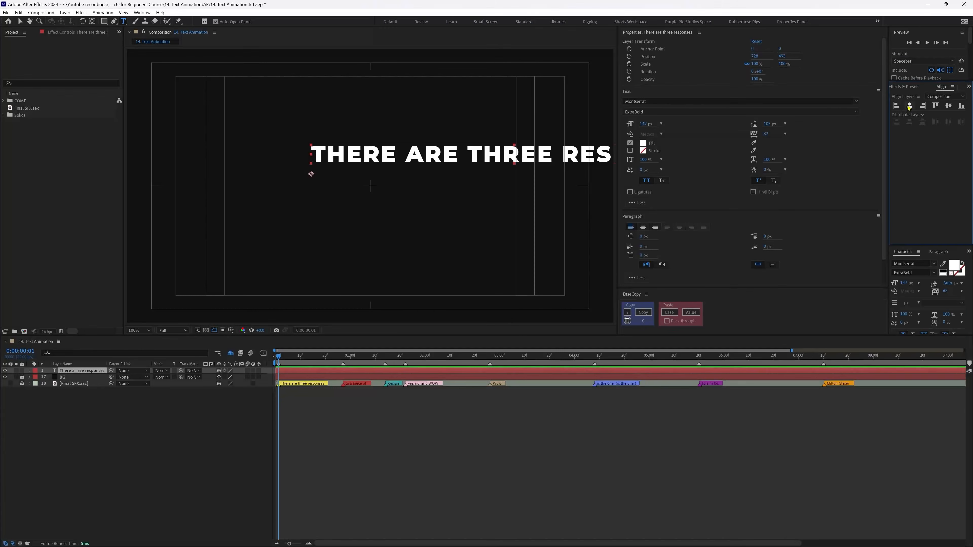
click(843, 126)
click(948, 105)
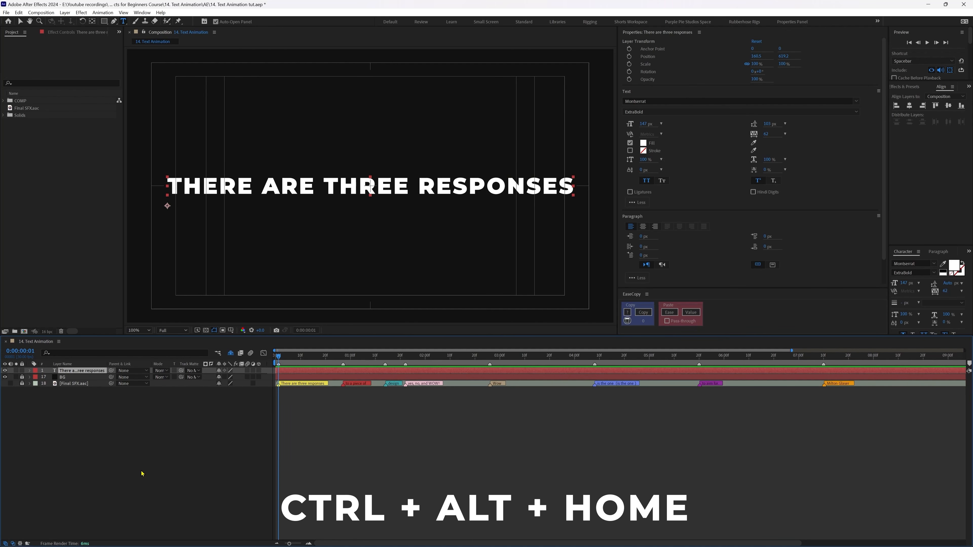
Centre the text layer's anchor point in its content and scale the text down to about 81%.
key(v)
drag(575, 186, 527, 192)
drag(528, 191, 534, 191)
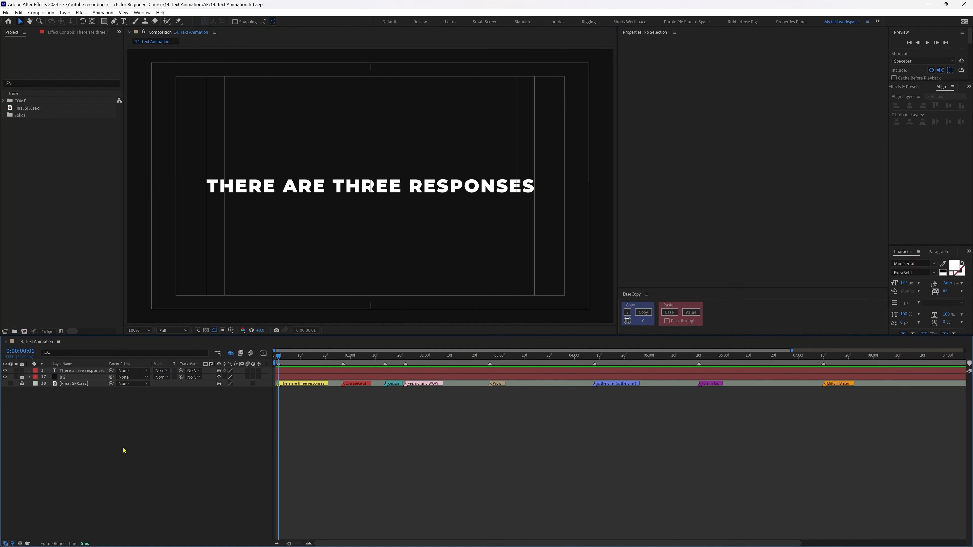
Split the text layer at 0:00:00:27, replace the second part's text with "to a piece of" and centre it horizontally.
click(71, 371)
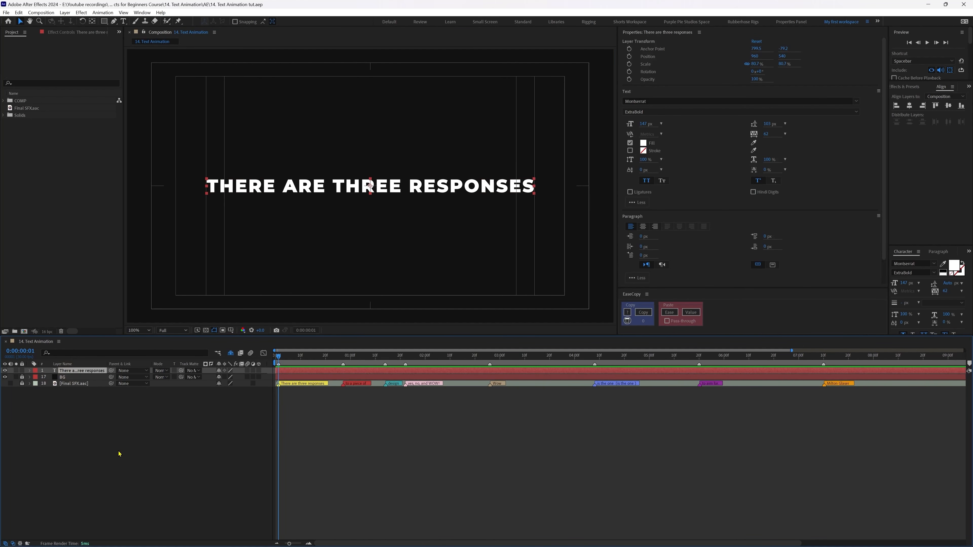
key(k)
key(ctrl+d)
double_click(337, 187)
text(t)
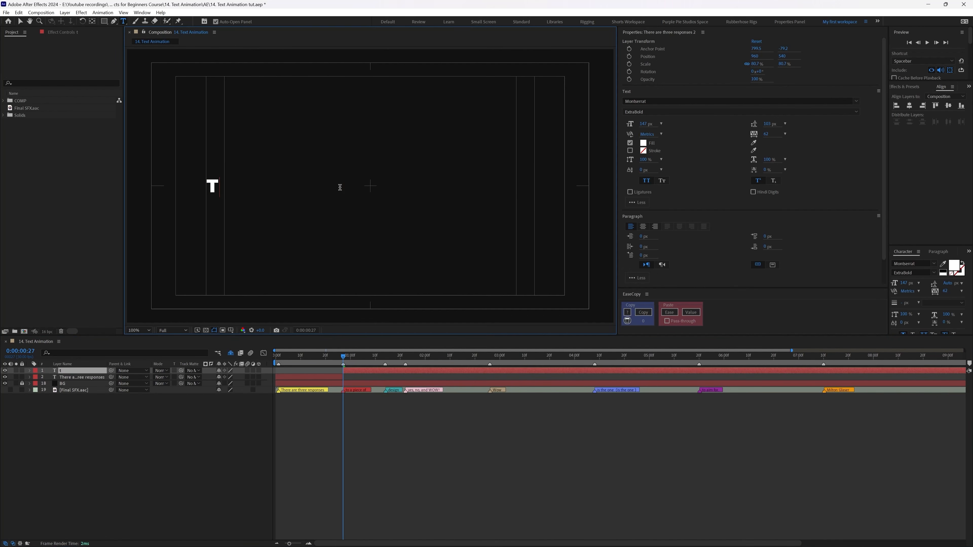
text(o a pi)
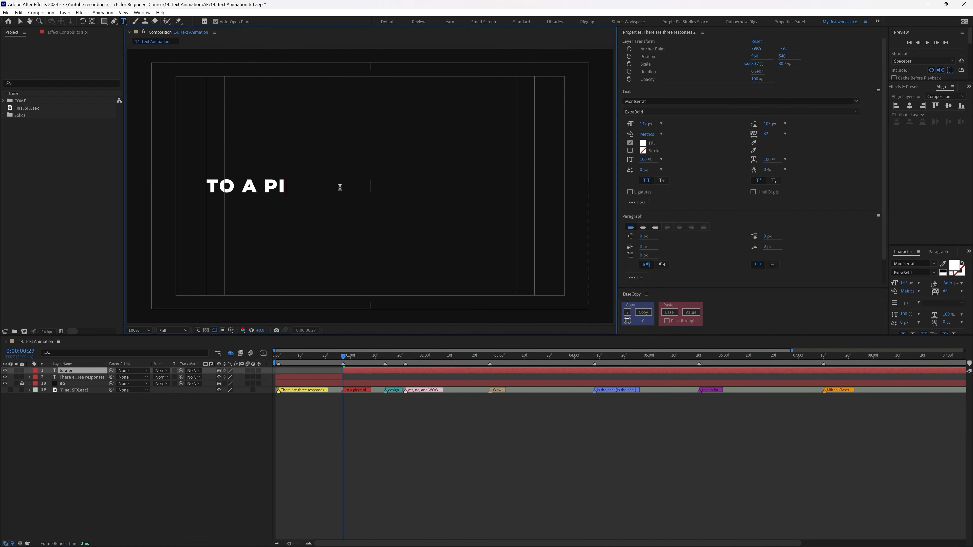
text(ece of)
key(Escape)
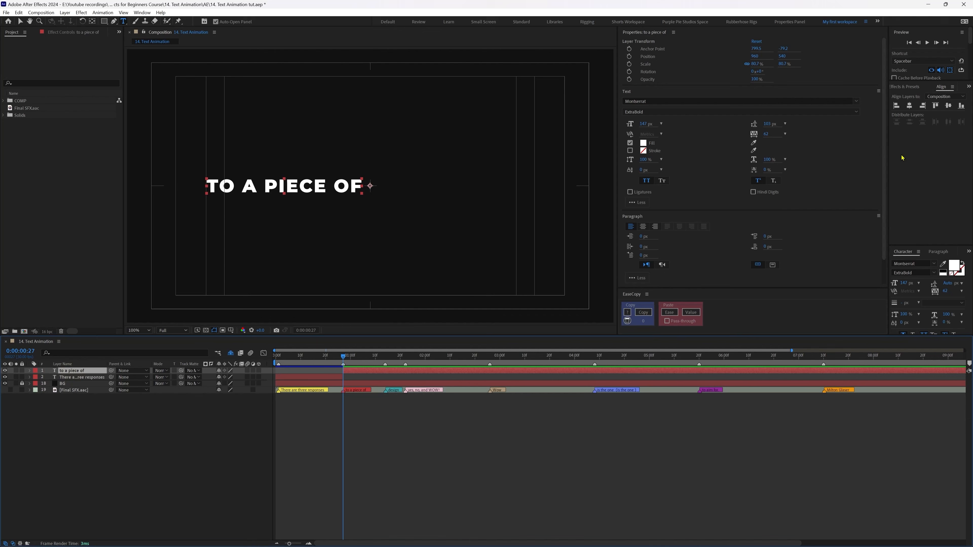
click(910, 108)
Split the text layer at 0:00:01:14, change the new part's text to "DEsign" and enlarge it in the centre.
key(k)
key(ctrl+shift+d)
triple_click(377, 189)
text(DEsign)
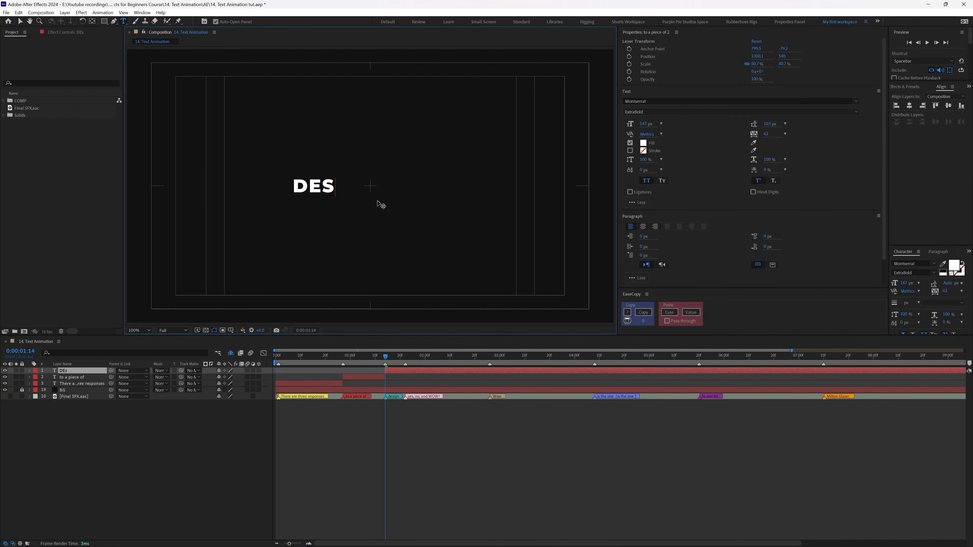
click(78, 372)
key(v)
click(409, 436)
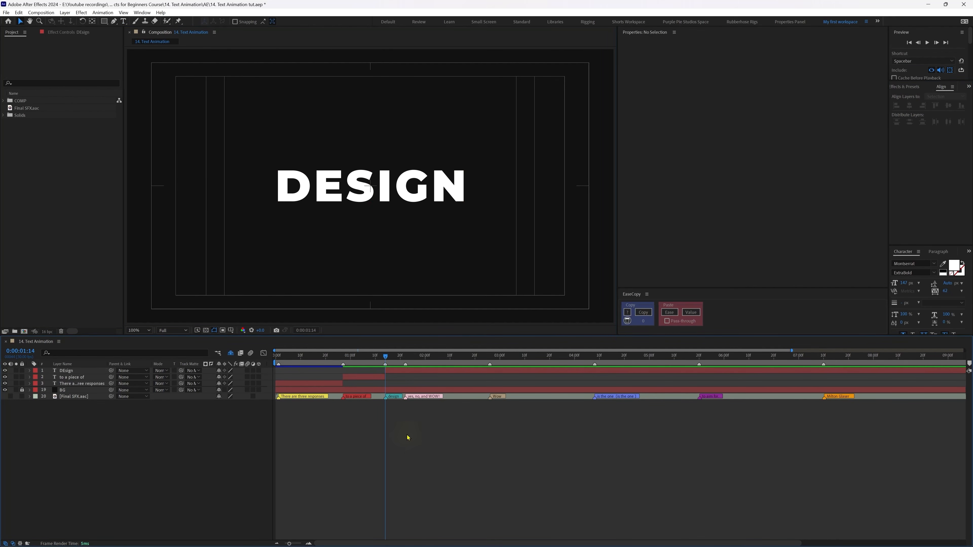
Split the DEsign layer at 0:00:01:22 and change the new part's text to "yes, no, and WOW!".
key(k)
click(80, 371)
key(ctrl+shift+d)
key(ctrl+shift+a)
double_click(78, 371)
text(yes, no, and WOW!)
click(477, 491)
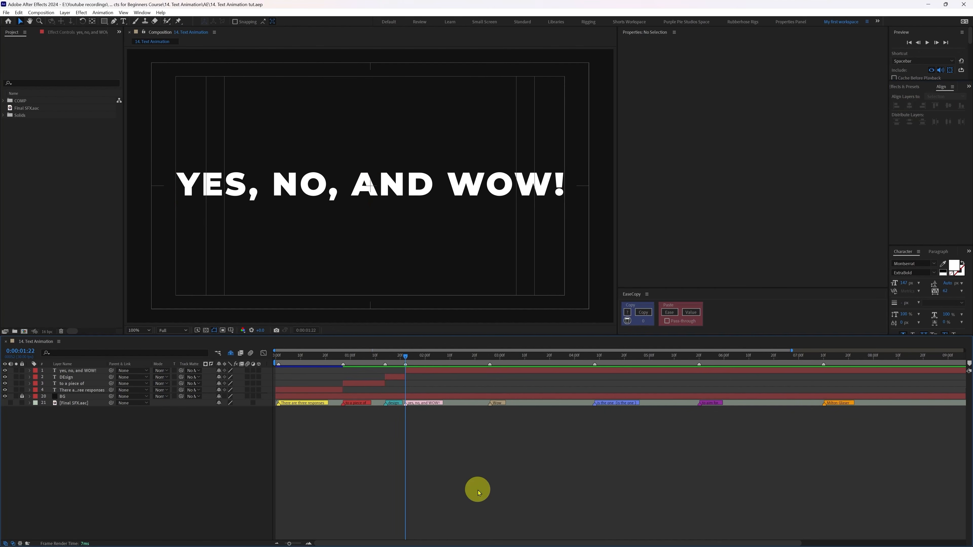
Split the layer at the Wow marker, change the new part's text to "WOW", then centre and enlarge it.
key(k)
click(81, 370)
key(ctrl+shift+d)
double_click(80, 370)
text(WOW)
click(909, 105)
drag(422, 186, 448, 186)
Split the WOW layer at 0:00:04:08, change the new part's text to "is the one" and scale it down slightly.
key(k)
key(ctrl+shift+d)
double_click(371, 197)
text(is the one 2)
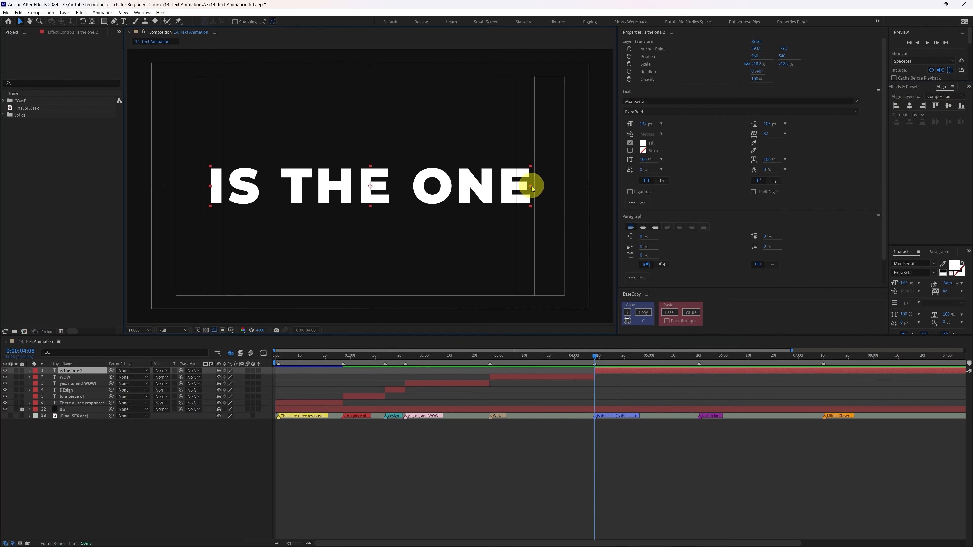
double_click(312, 200)
drag(531, 186, 520, 187)
Create the last two phrase layers at their audio markers, reading "to aim for" and "Milton Glaser".
text(to aim for)
click(72, 371)
click(71, 371)
key(k)
key(ctrl+shift+d)
double_click(72, 371)
text(Milton Glaser)
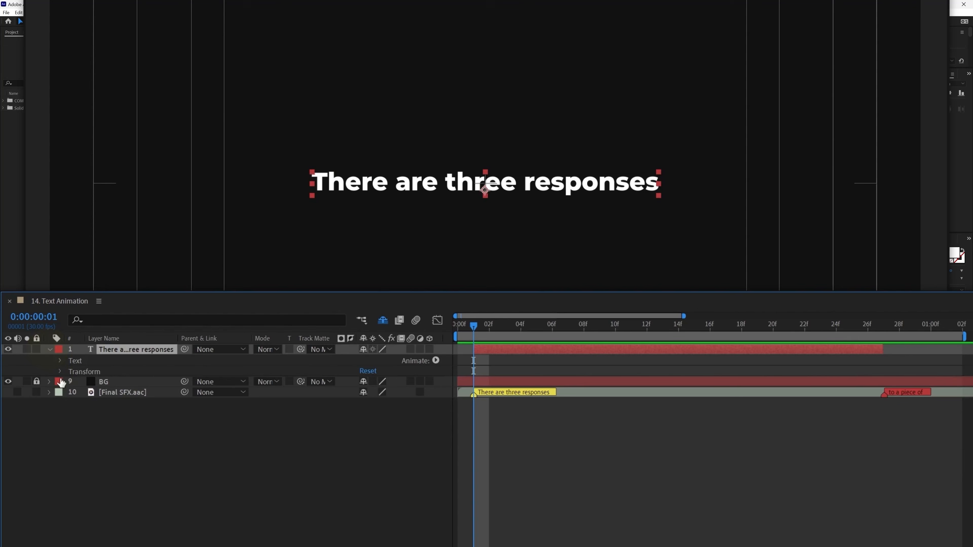
Keyframe the first text layer's Source Text at 0:00:00:01, 0:00:00:06, 0:00:00:10 and 0:00:00:14.
click(60, 360)
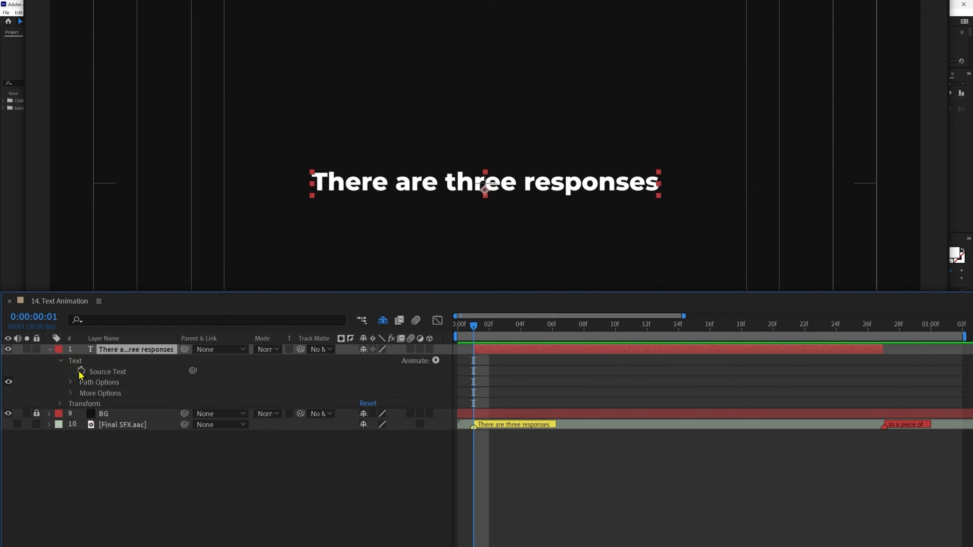
click(81, 371)
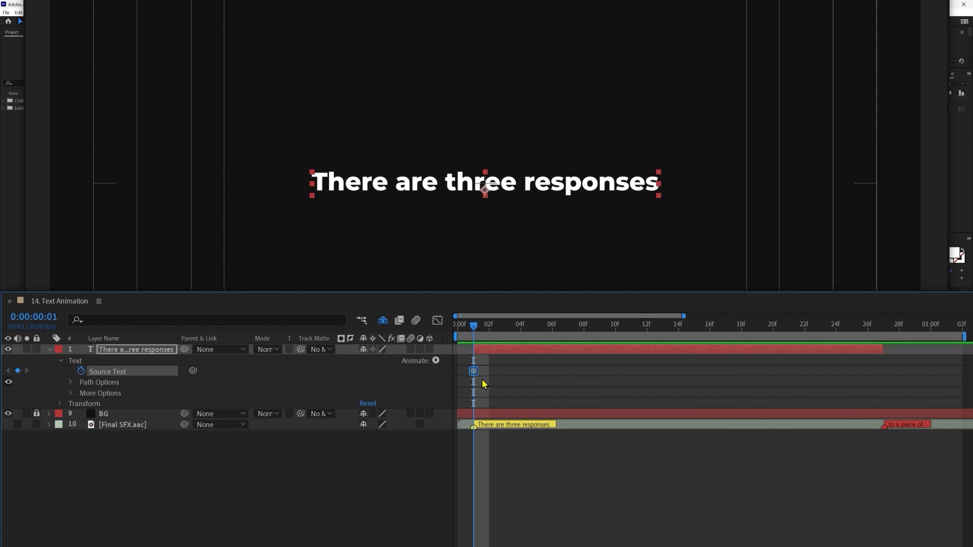
click(527, 391)
drag(504, 326, 550, 331)
click(17, 371)
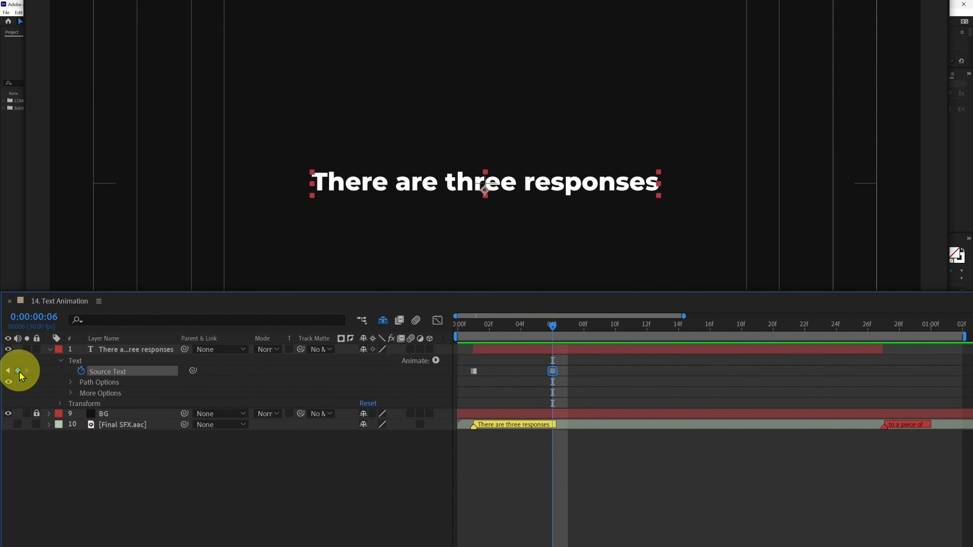
click(621, 326)
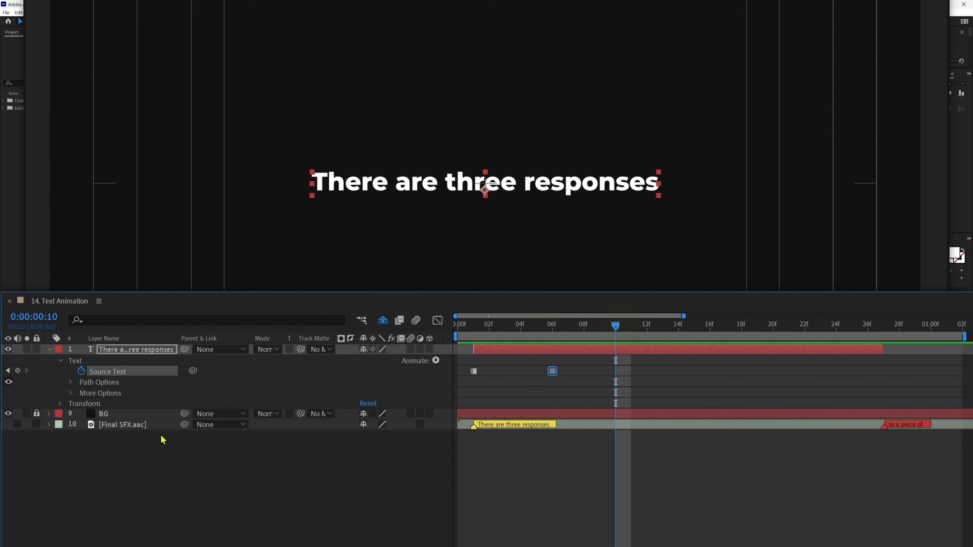
click(17, 371)
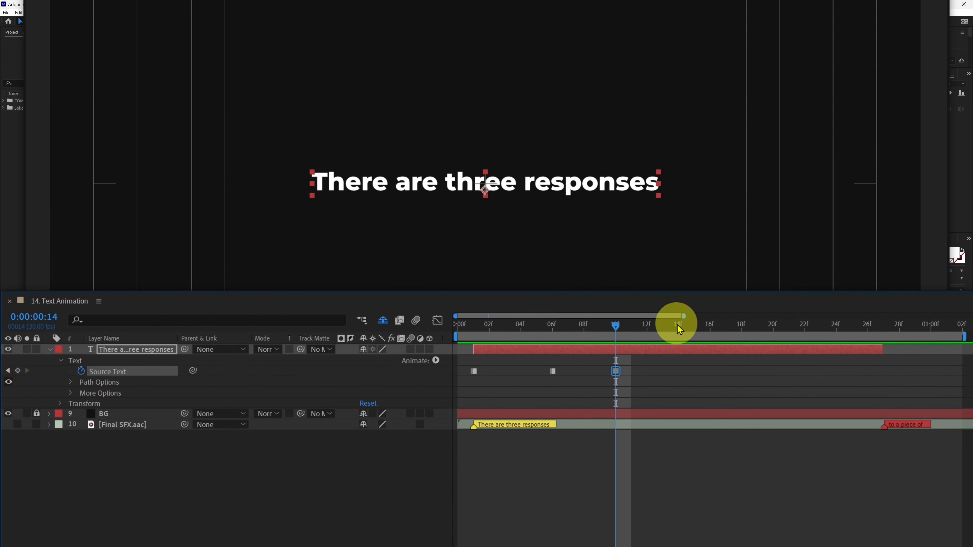
click(18, 370)
At the first Source Text keyframe, delete everything after the word "There".
double_click(560, 184)
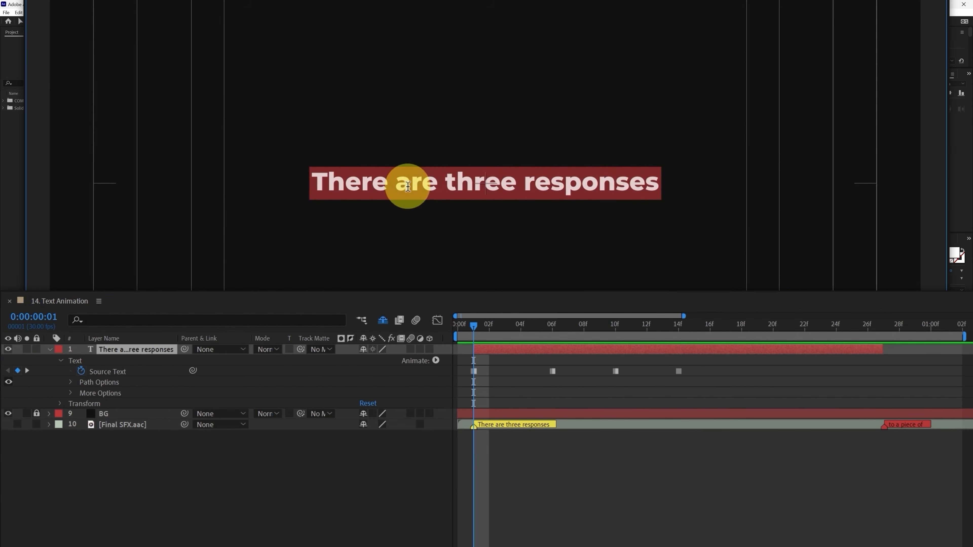
click(409, 186)
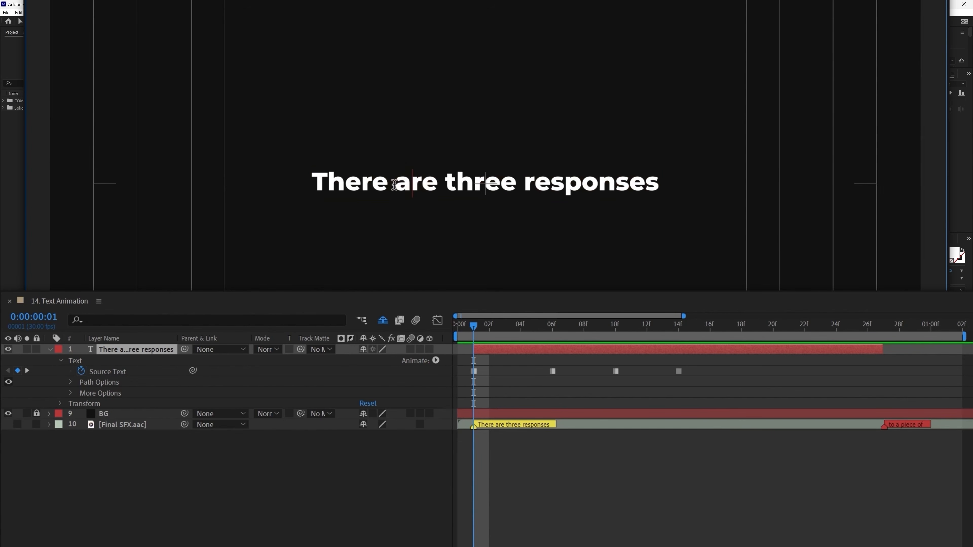
drag(394, 185, 665, 185)
key(BackSpace)
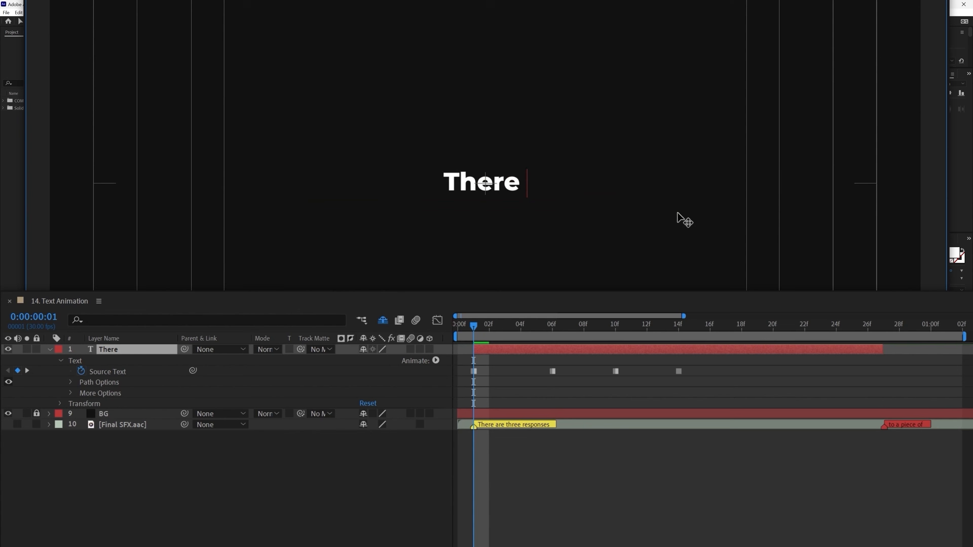
click(515, 380)
At the 0:00:00:06 Source Text keyframe, delete "three responses" to leave "There are".
key(k)
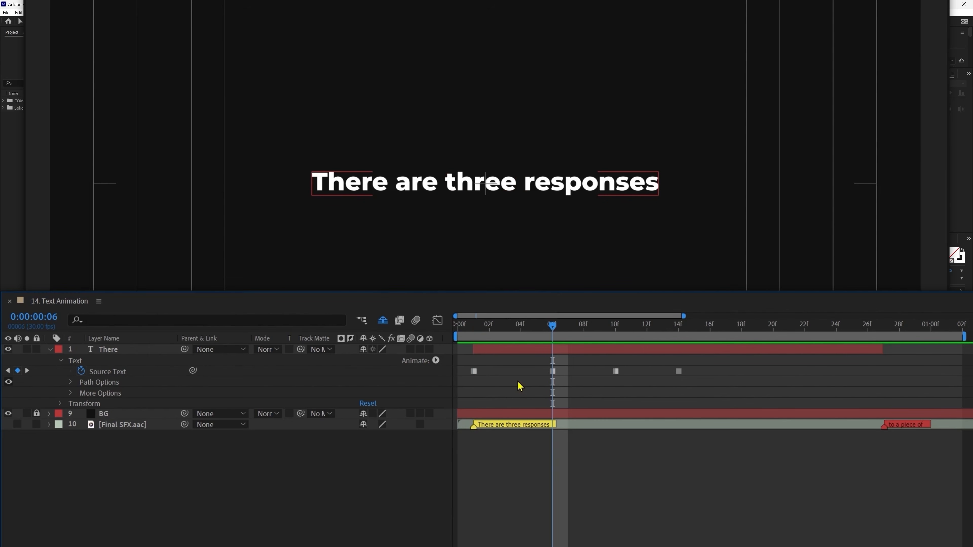
drag(437, 182, 714, 178)
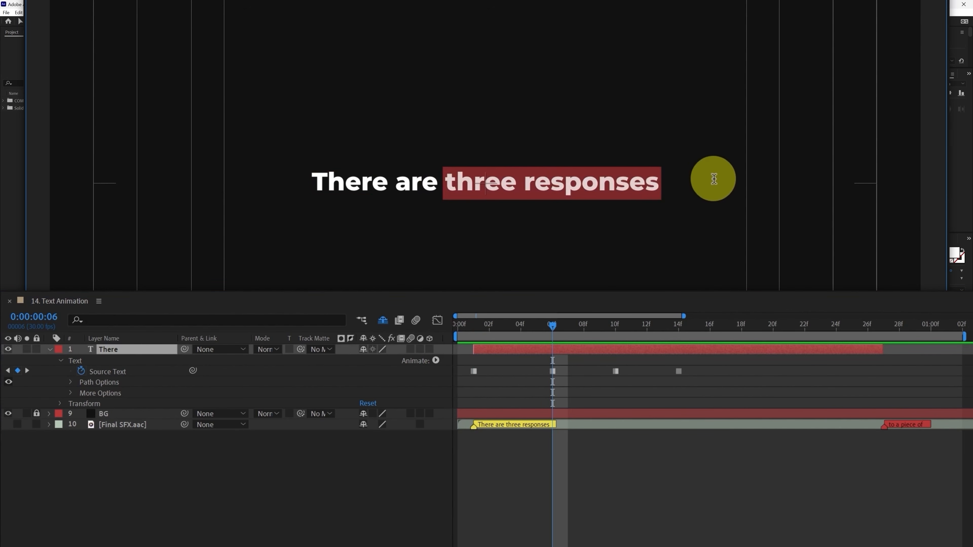
key(BackSpace)
click(580, 382)
At the 0:00:00:10 Source Text keyframe, delete "responses" to leave "There are three".
key(k)
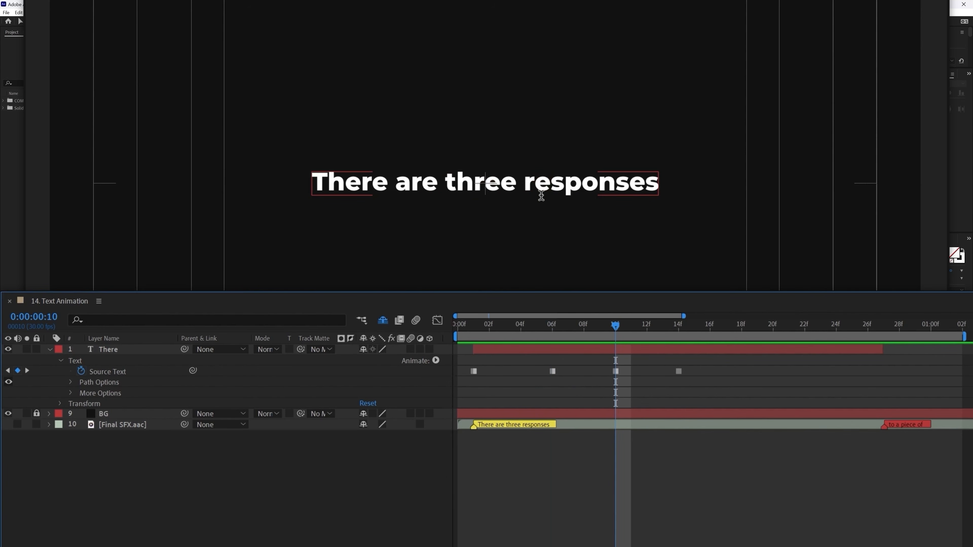
drag(522, 187, 821, 217)
key(BackSpace)
click(741, 469)
key(k)
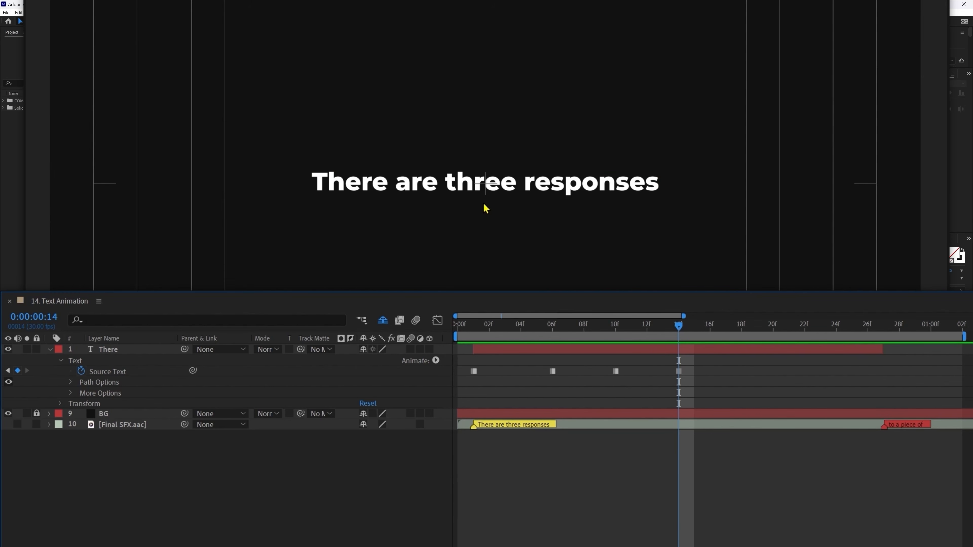
Draw a white rectangle shape that covers the word "three" as a new layer.
key(q)
drag(439, 169, 522, 199)
click(117, 350)
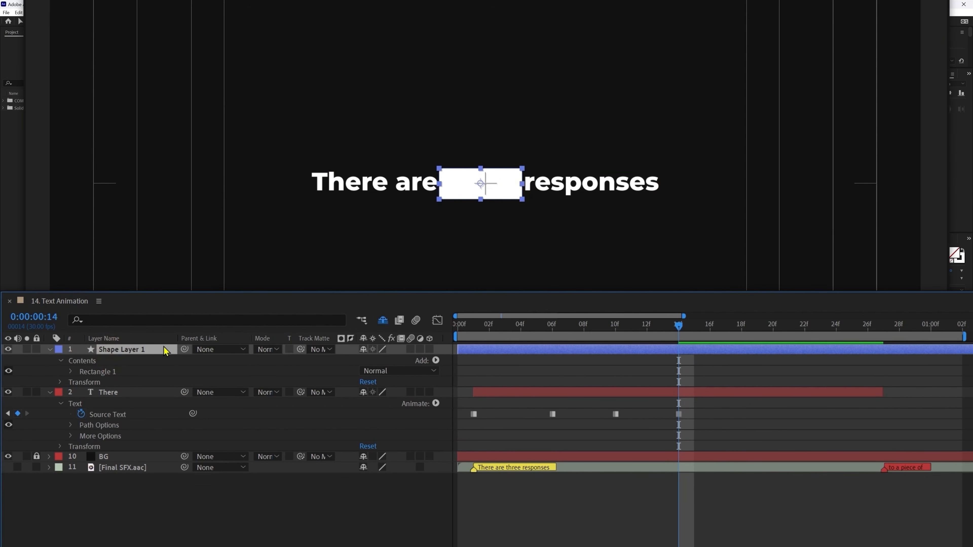
Trim the rectangle's shape layer to start at 0:00:00:14 and end at 0:00:00:27 with the text layer, removing the leftover split.
key(alt+bracketleft)
click(883, 325)
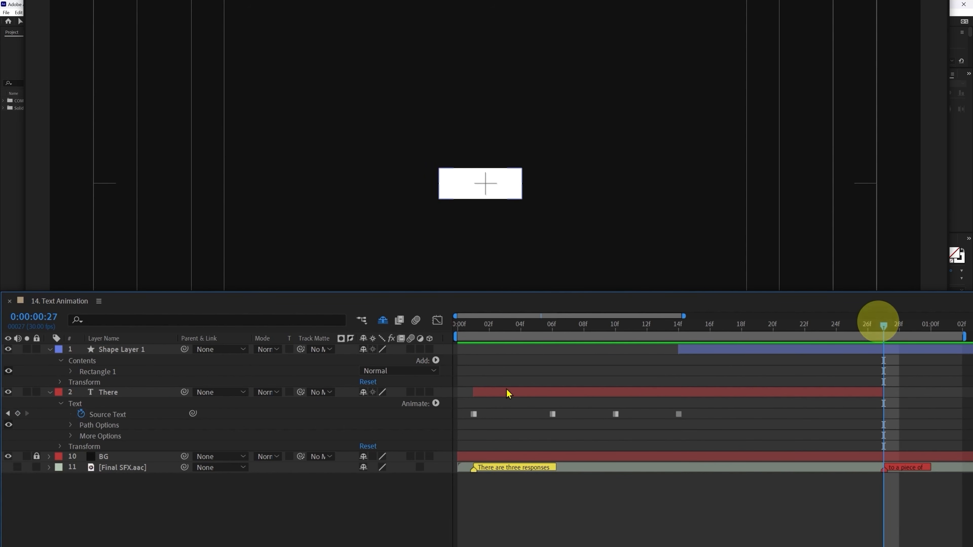
click(159, 349)
key(ctrl+shift+d)
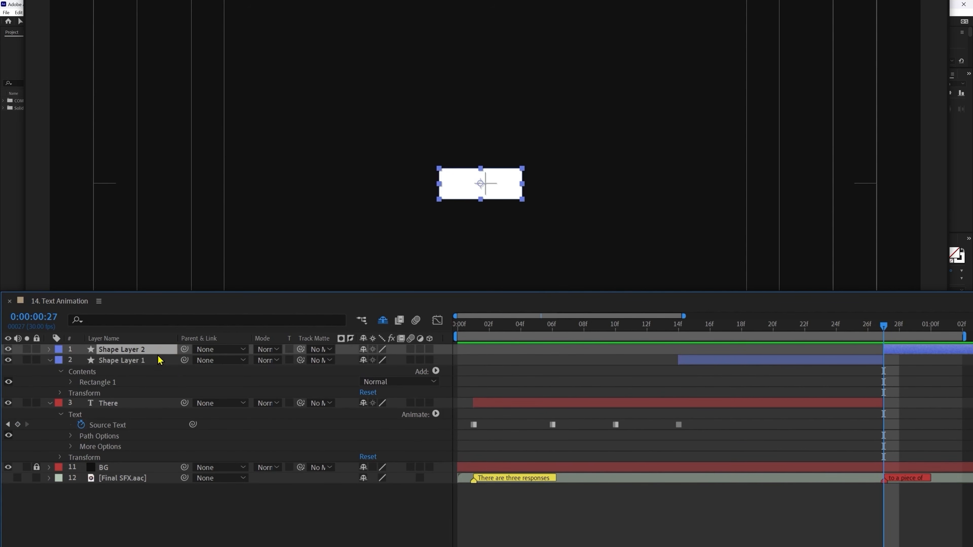
key(Delete)
key(j)
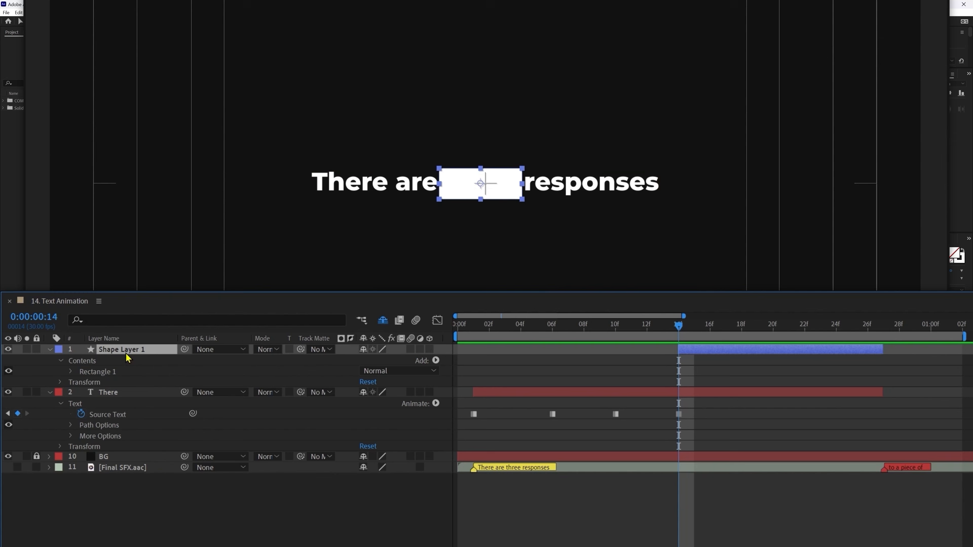
Keyframe the shape layer's Opacity at 100% on 0:00:00:14 and 0% on 0:00:00:16.
key(t)
click(81, 361)
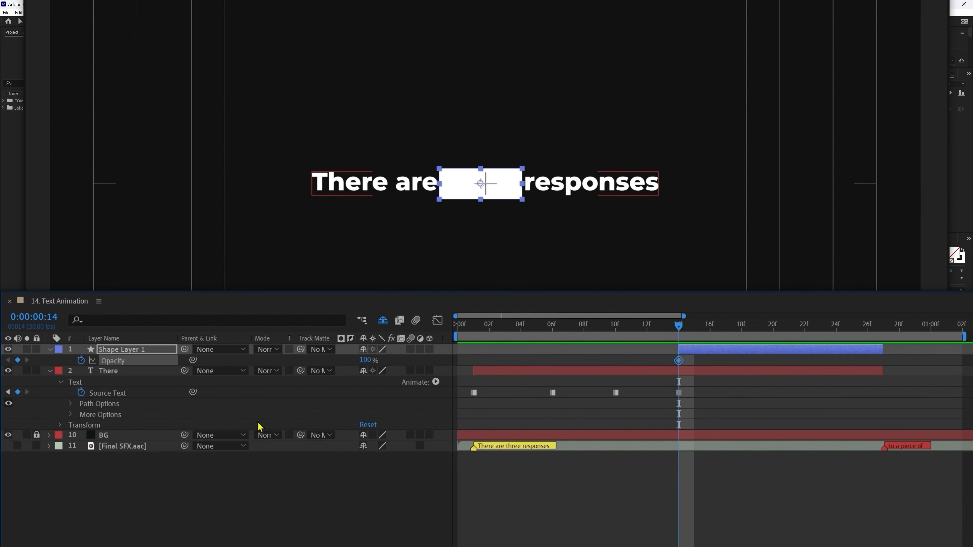
key(Page_Down)
key(Page_Down)
click(367, 360)
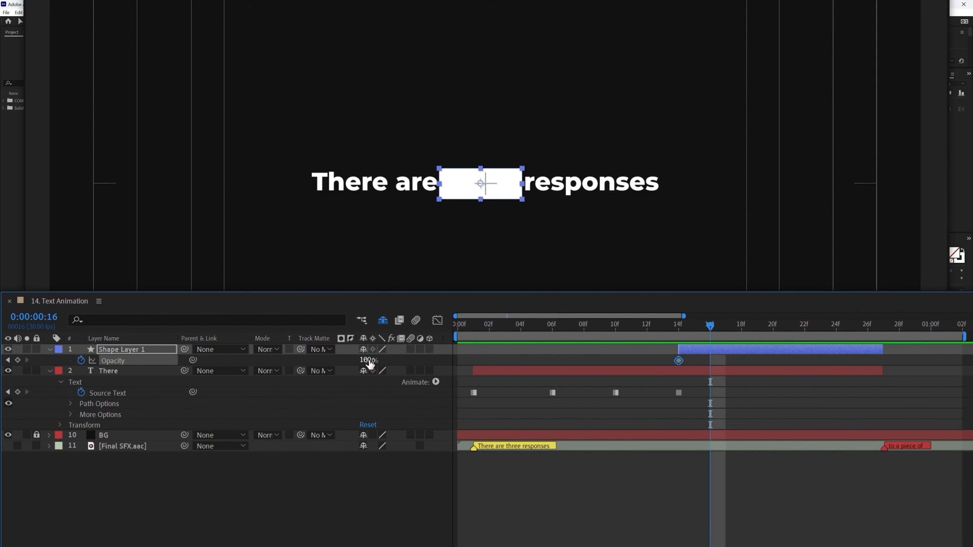
click(345, 406)
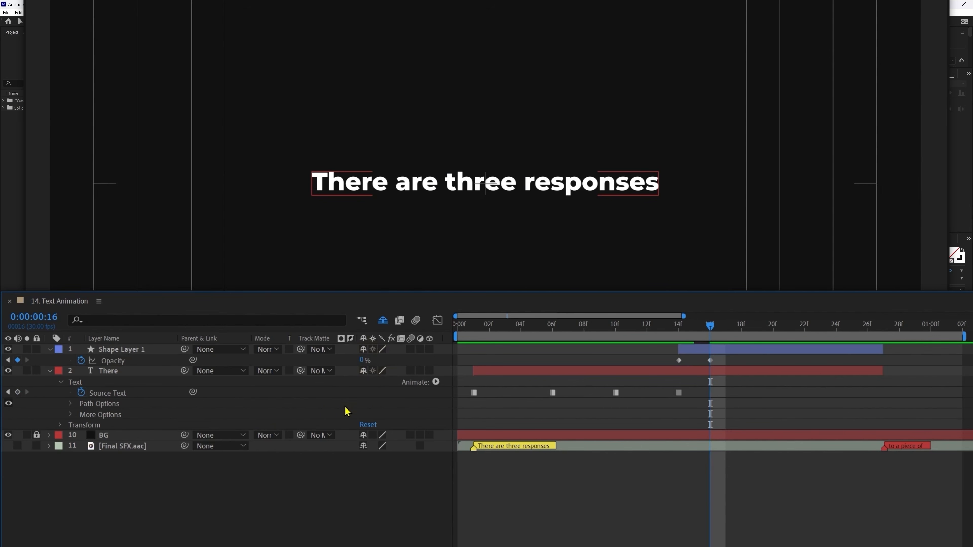
Copy the shape layer's first Opacity keyframe to 0:00:00:18 so the rectangle flashes back on.
key(Page_Down)
key(Page_Down)
click(679, 360)
key(ctrl+c)
key(ctrl+v)
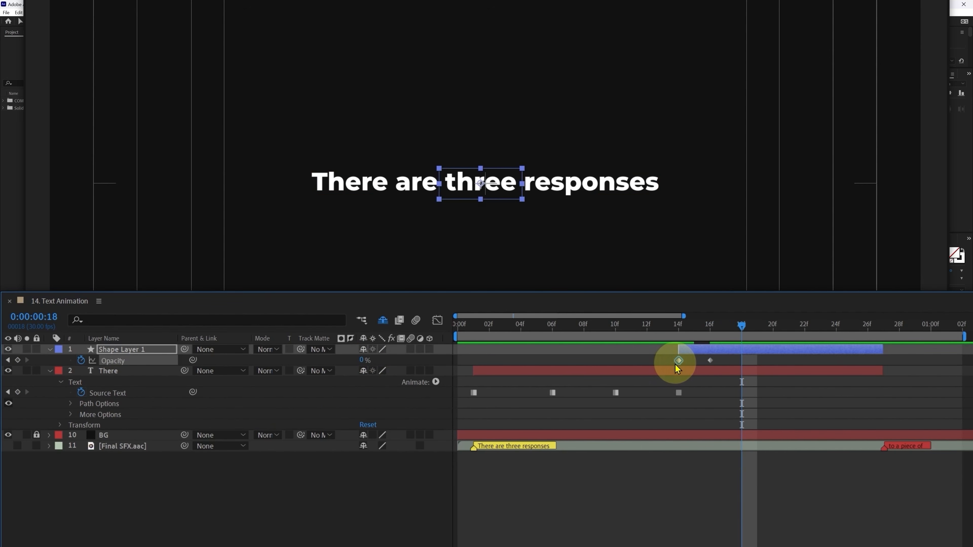
Convert all three Opacity keyframes of the shape layer to hold keyframes.
click(740, 513)
drag(751, 361, 654, 374)
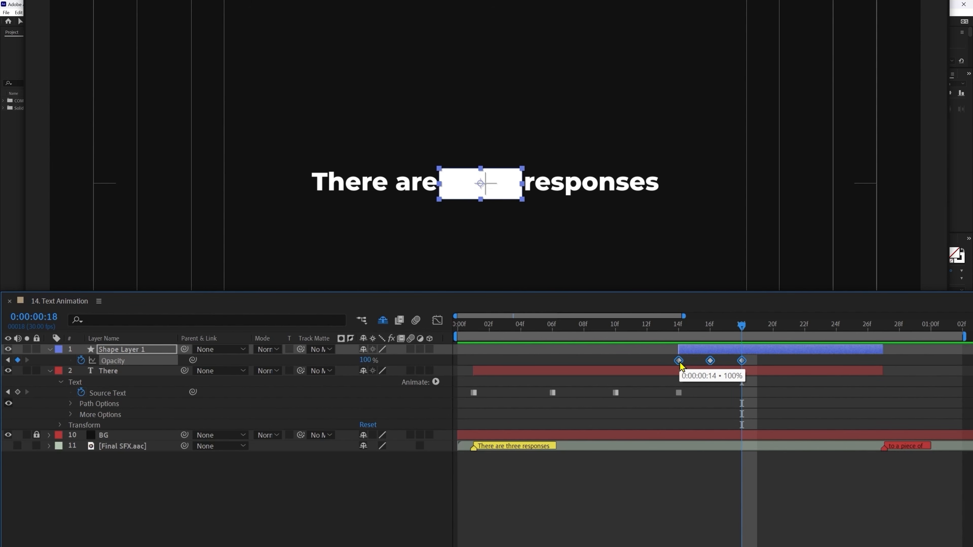
key(ctrl+alt+h)
Duplicate the "There" text layer and move the copy above the shape layer.
click(154, 382)
click(147, 375)
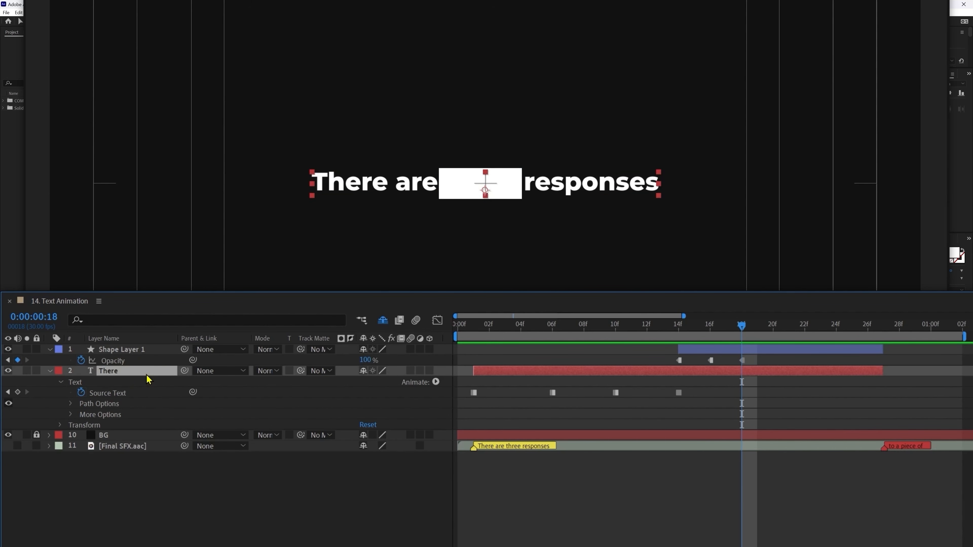
key(ctrl+d)
drag(145, 374, 204, 372)
Set the duplicated text's fill to the background's dark colour, 111111, by sampling it from the composition.
click(954, 253)
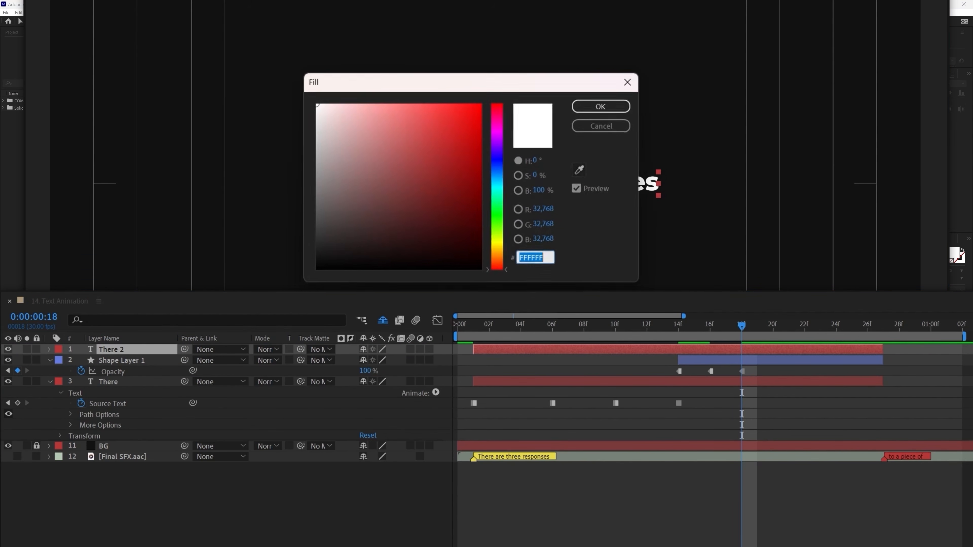
click(586, 170)
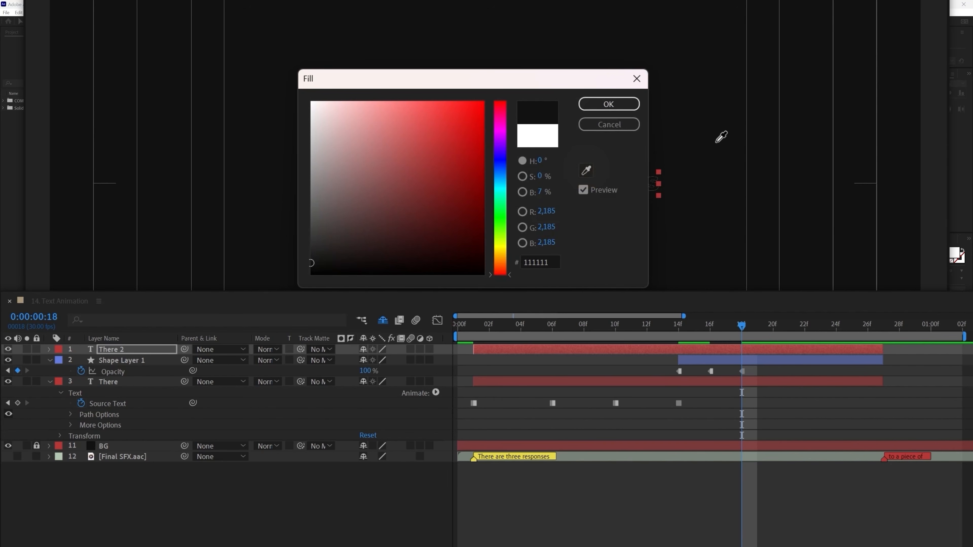
click(716, 143)
click(609, 104)
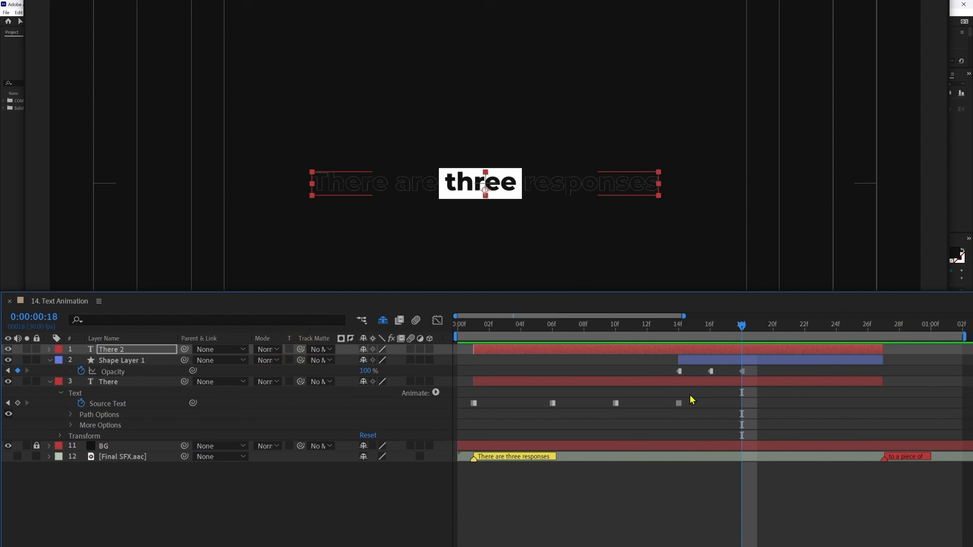
Use Shape Layer 1 as the track matte for "There 2" and turn the shape layer's visibility back on.
drag(301, 350, 302, 362)
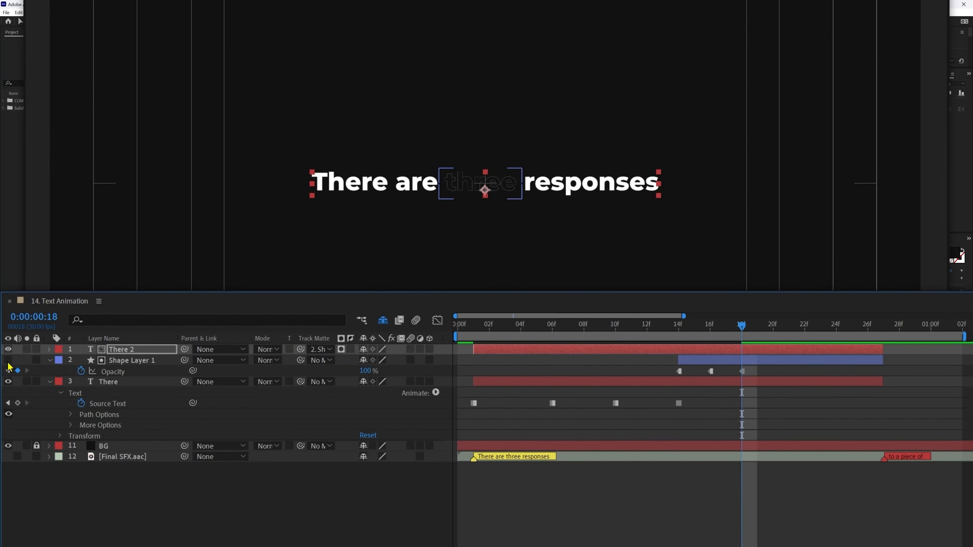
click(8, 360)
click(397, 513)
key(space)
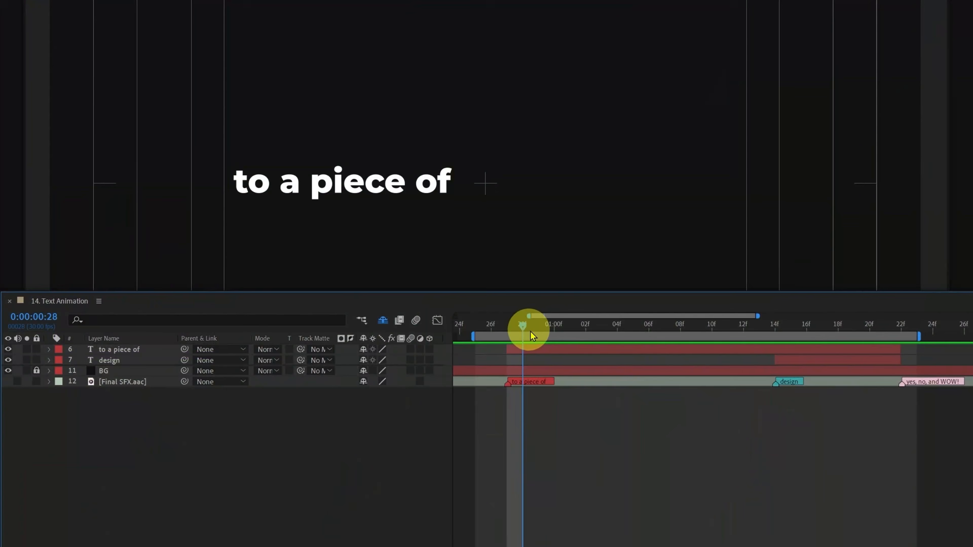
From 0:00:00:27, add an Opacity text animator to the "to a piece of" layer and set its opacity to 0%.
drag(531, 330, 631, 339)
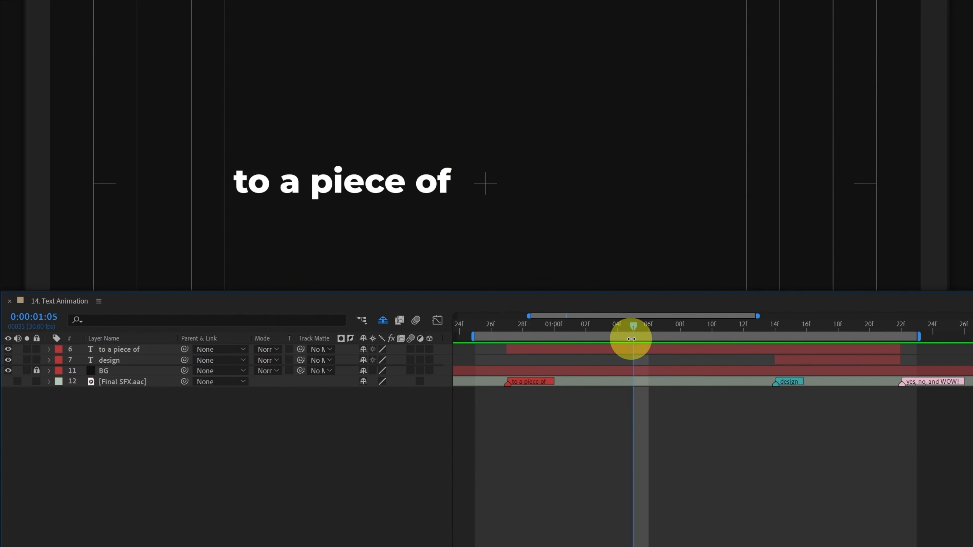
click(806, 327)
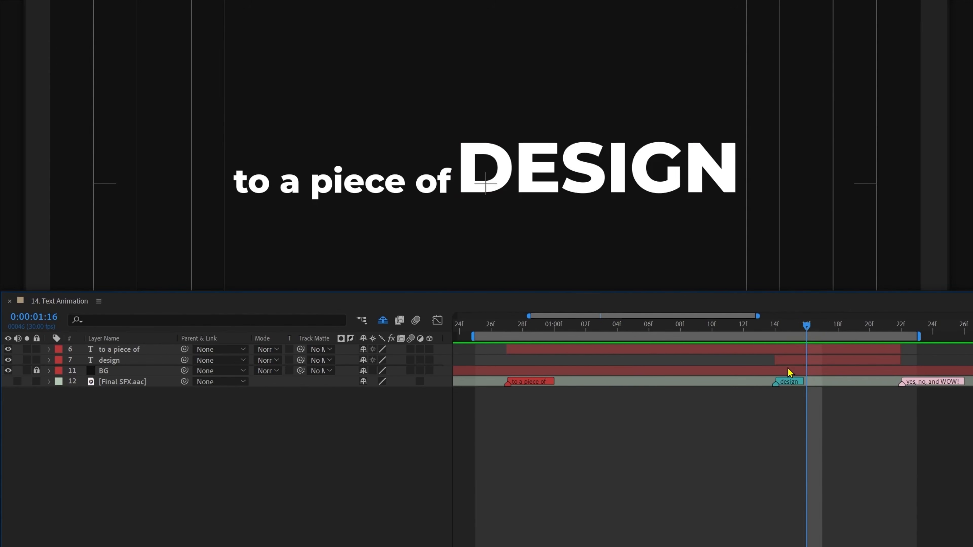
click(801, 361)
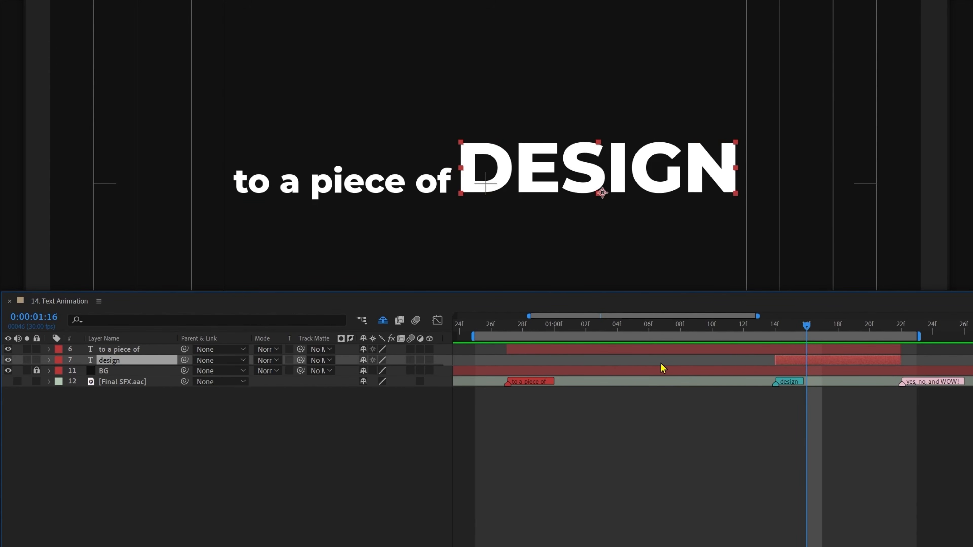
click(508, 334)
click(112, 350)
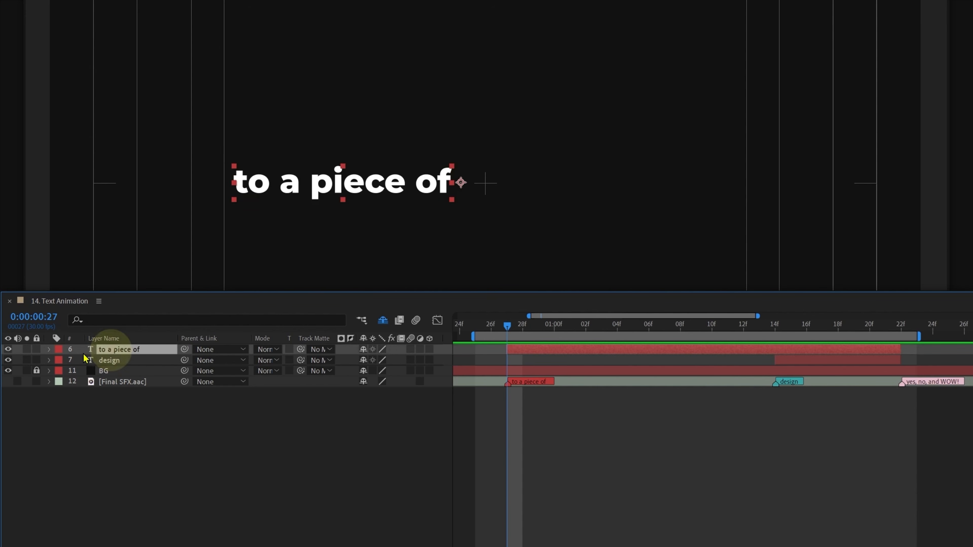
click(49, 350)
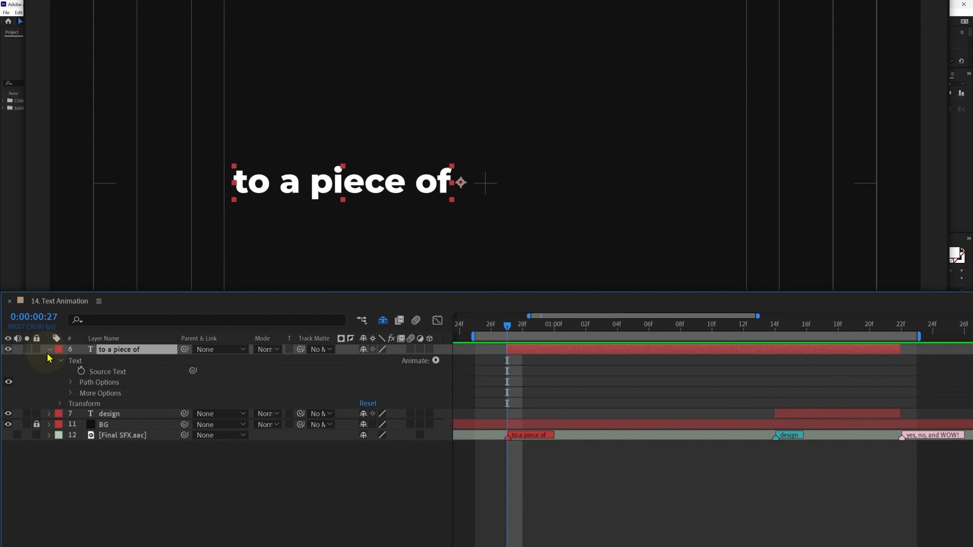
click(435, 360)
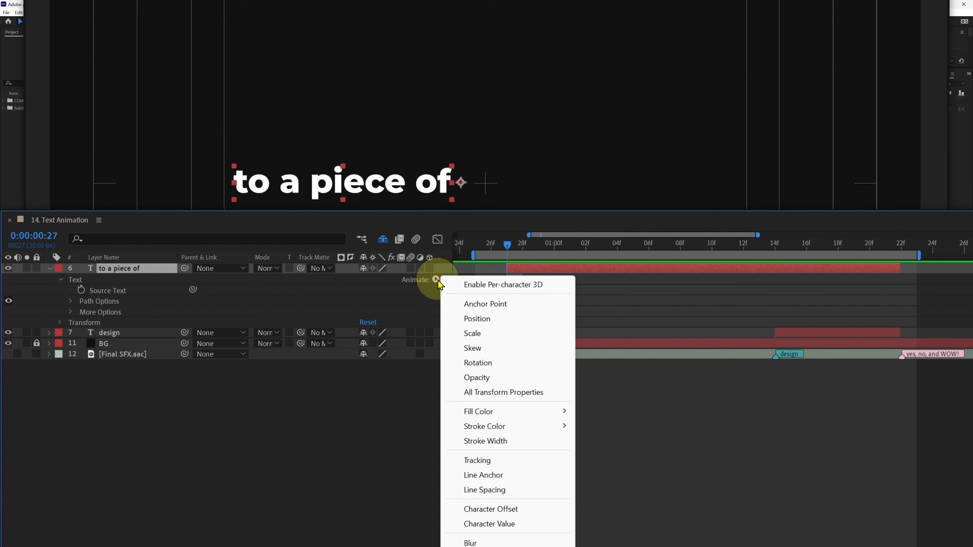
click(494, 382)
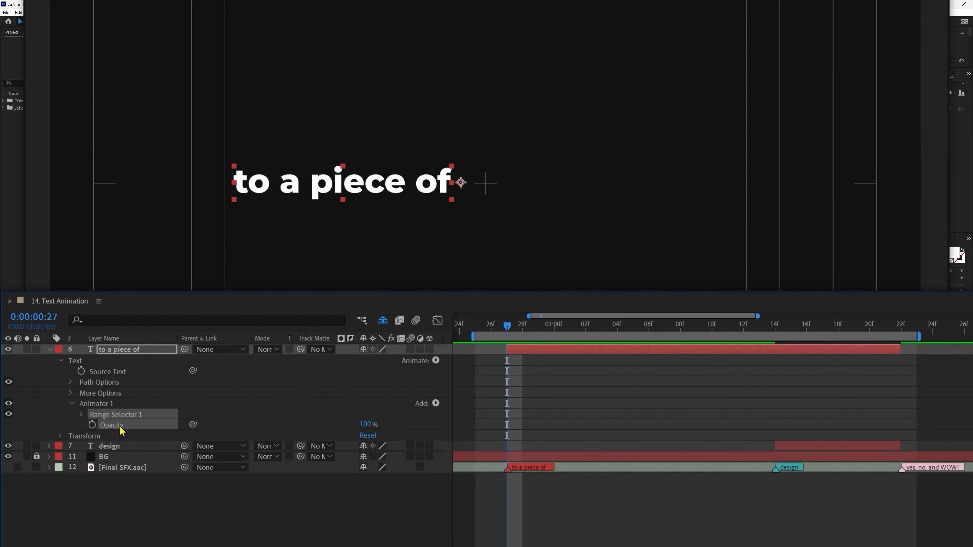
drag(376, 428, 22, 441)
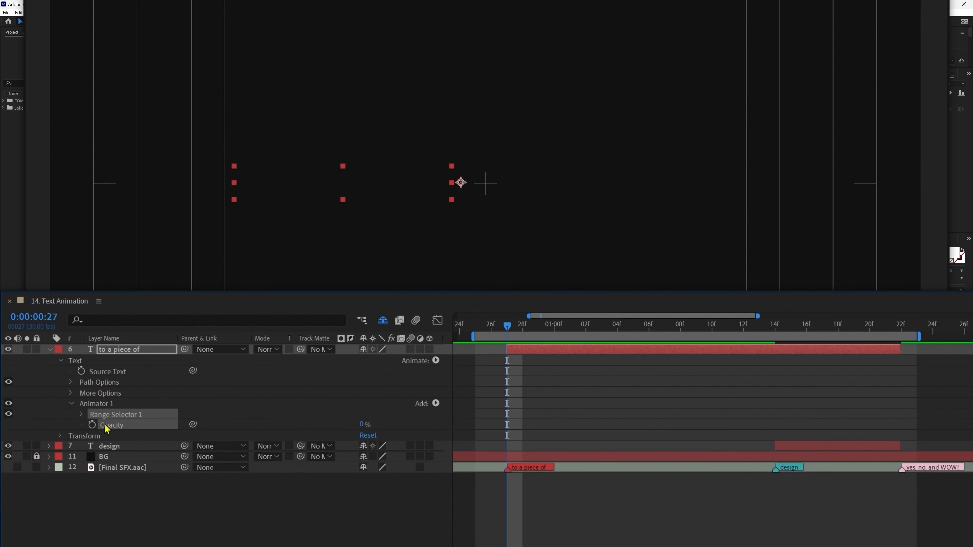
Keyframe the range selector's Offset from 0% at 0:00:00:27 to 100% twelve frames on, at 0:00:01:09.
click(82, 415)
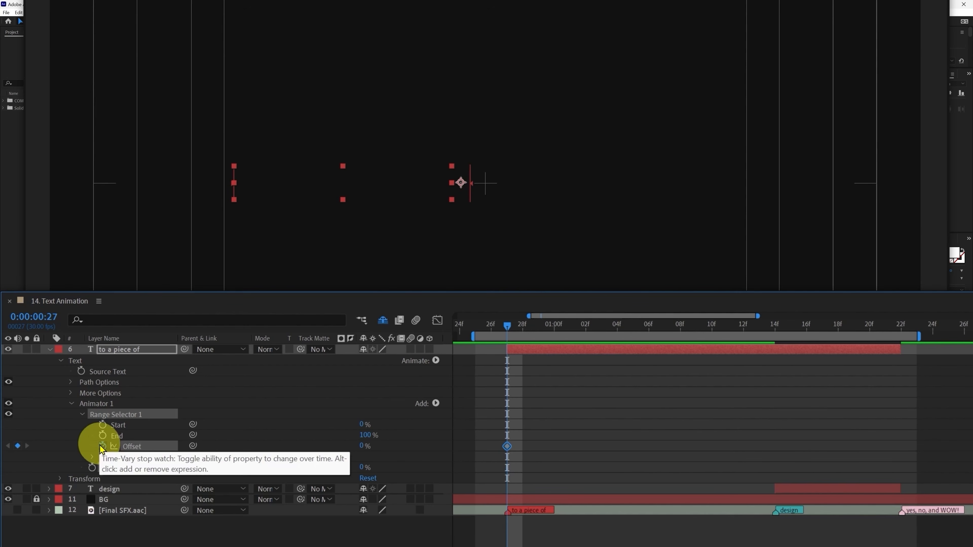
click(102, 446)
click(37, 320)
text(+12)
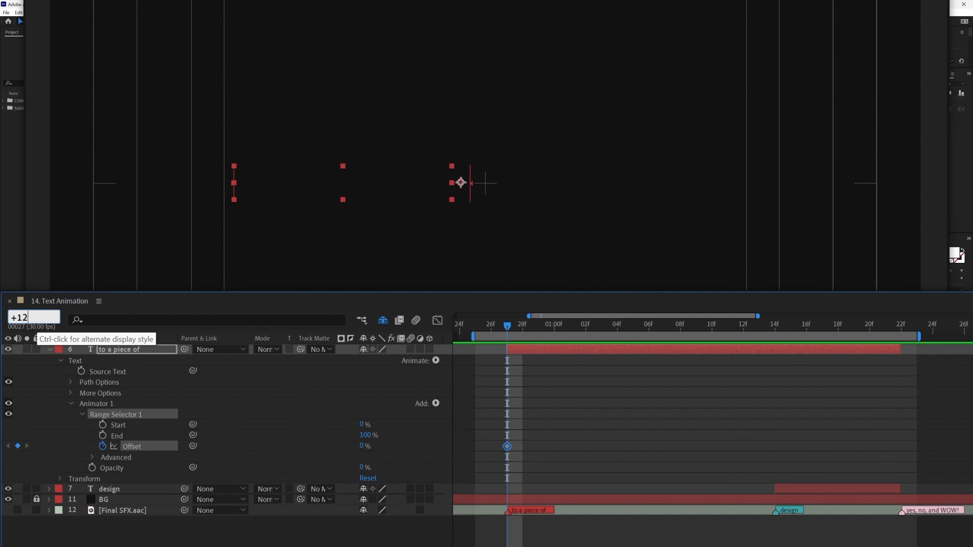
key(Return)
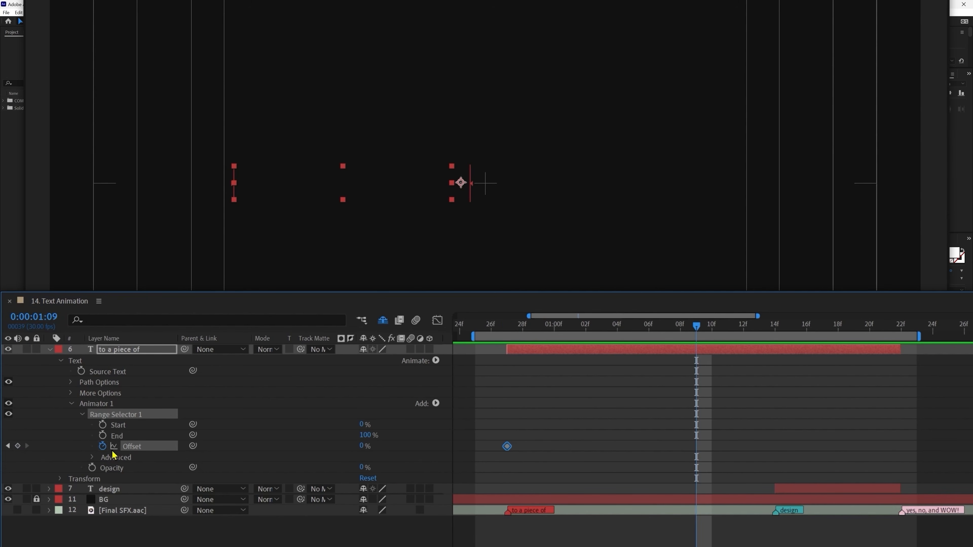
drag(362, 449, 768, 446)
Set the range selector's advanced Smoothness to 6%.
click(93, 458)
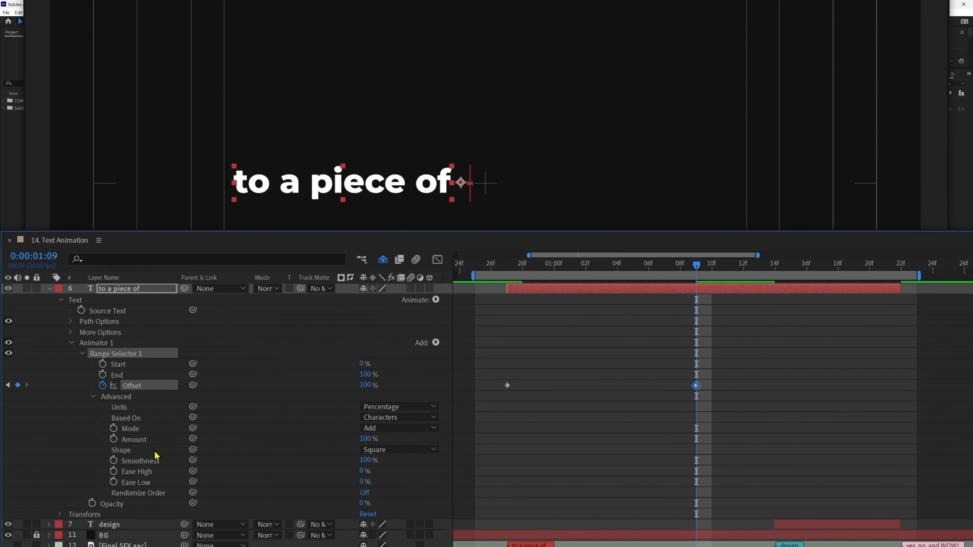
click(157, 461)
click(616, 265)
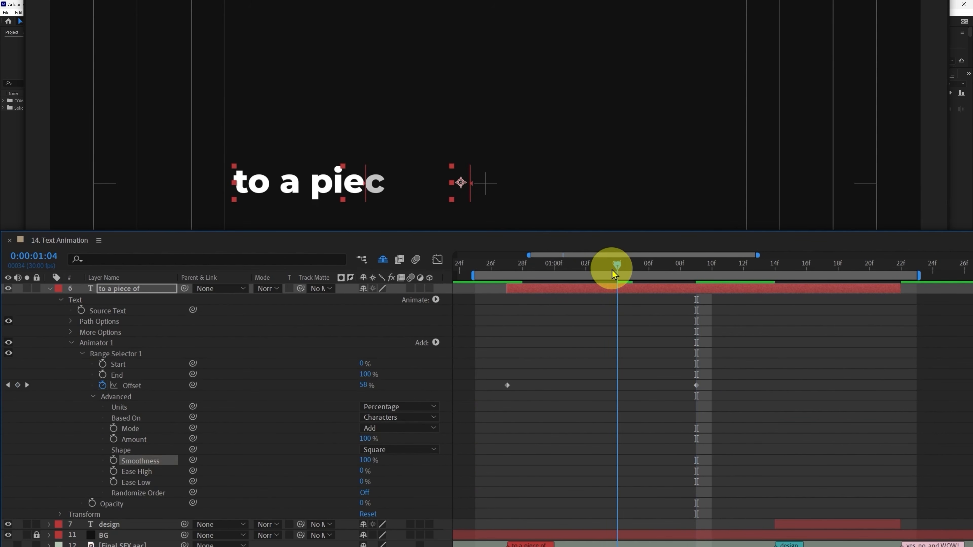
click(365, 458)
text(6)
key(Return)
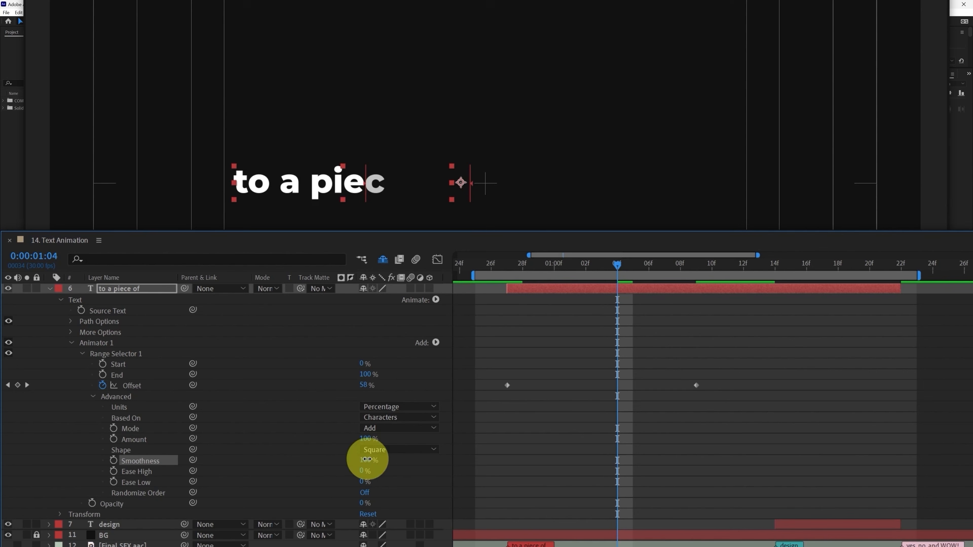
Apply Easy Ease to both Offset keyframes and lengthen the last keyframe's influence in the speed graph for a fast start and slow finish.
drag(723, 385, 482, 404)
key(F9)
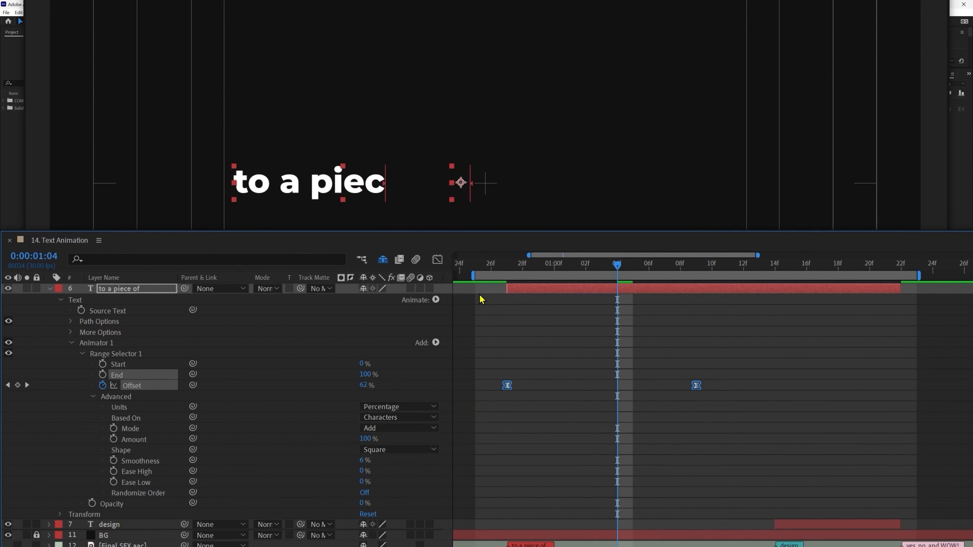
click(436, 263)
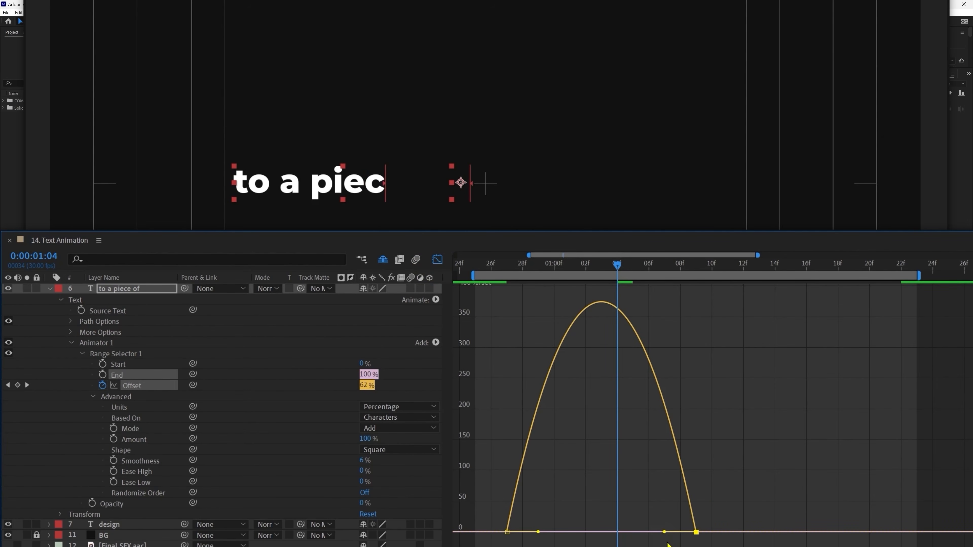
drag(663, 533, 611, 536)
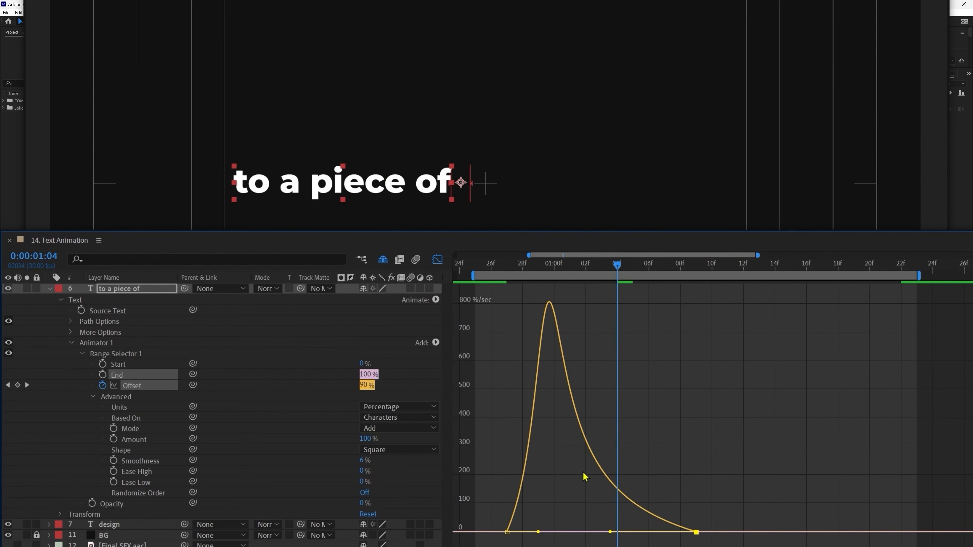
click(437, 260)
click(546, 363)
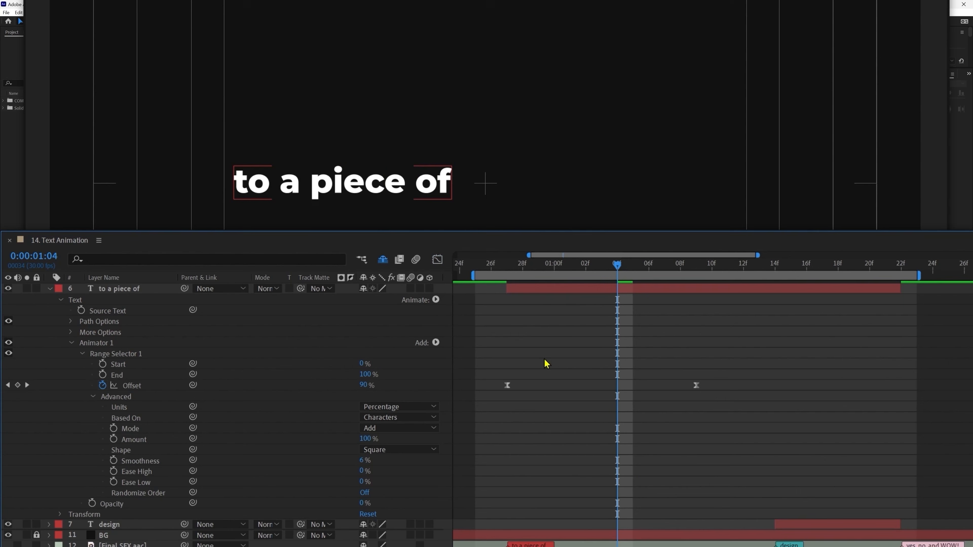
Keyframe the Position of the "to a piece of" layer at 0:00:00:27 and again at 0:00:01:09.
click(153, 292)
key(p)
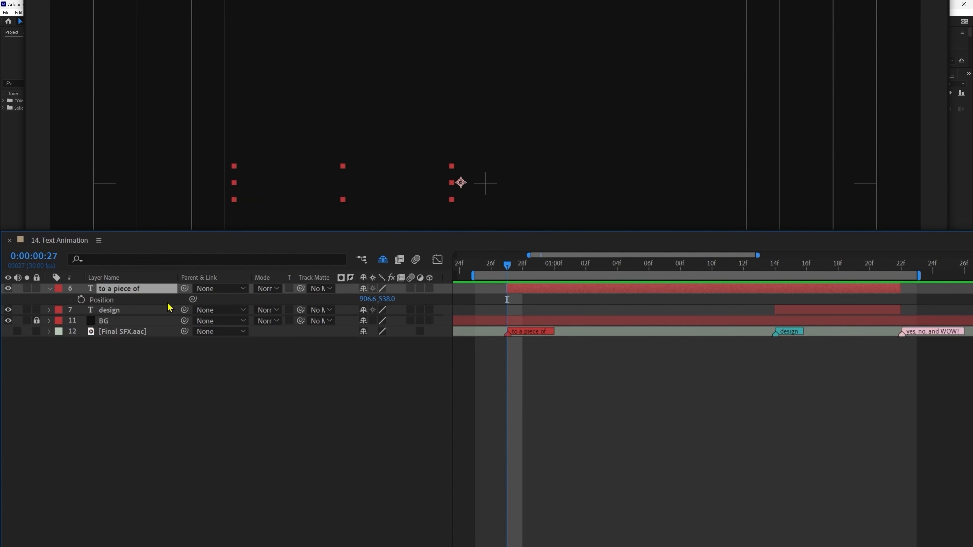
click(81, 299)
key(u)
click(696, 266)
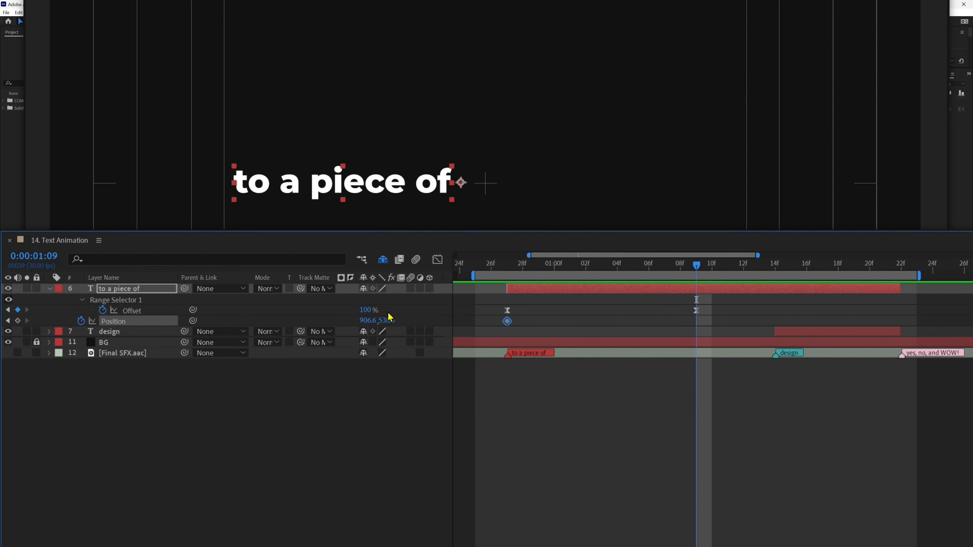
click(17, 321)
At 0:00:00:27, shift the "to a piece of" text horizontally so its starting Position is about 1351.6, 538.0.
click(508, 264)
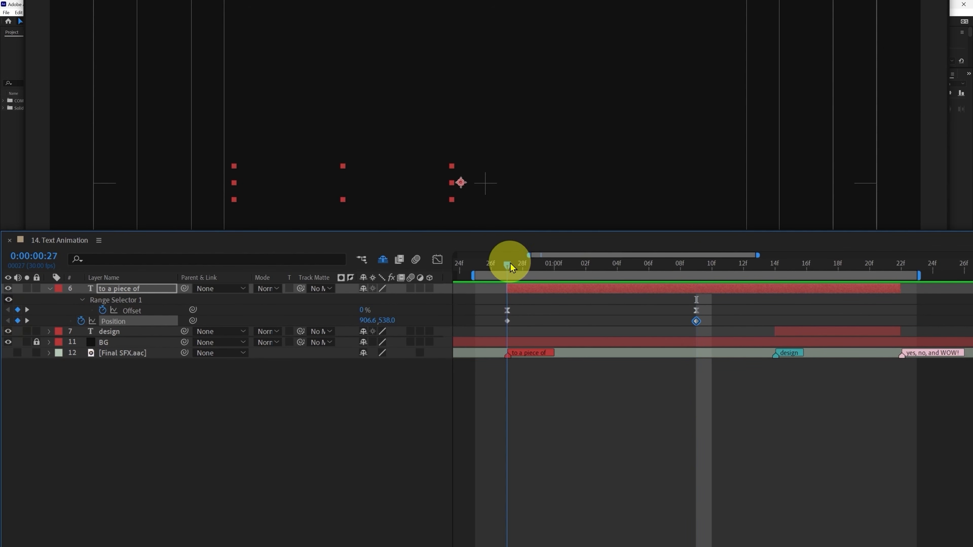
click(355, 184)
drag(355, 184, 582, 187)
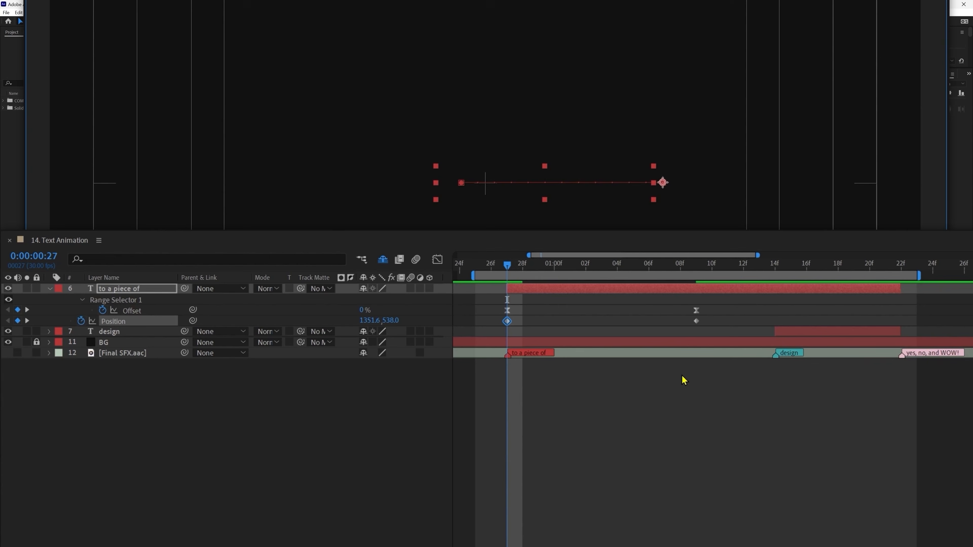
Copy the easing of the two Offset keyframes with EaseCopy and paste only the ease onto both Position keyframes.
drag(717, 306, 503, 313)
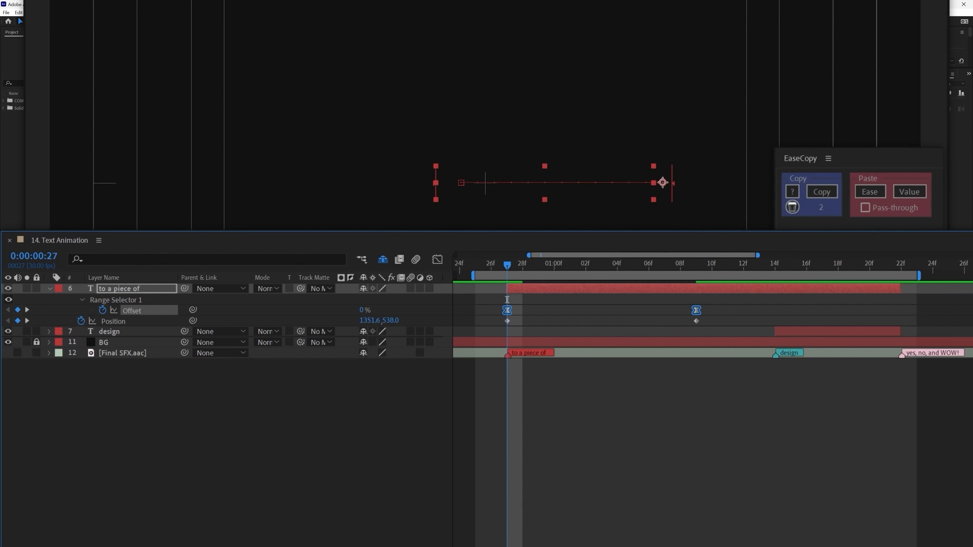
click(821, 192)
drag(705, 315, 496, 330)
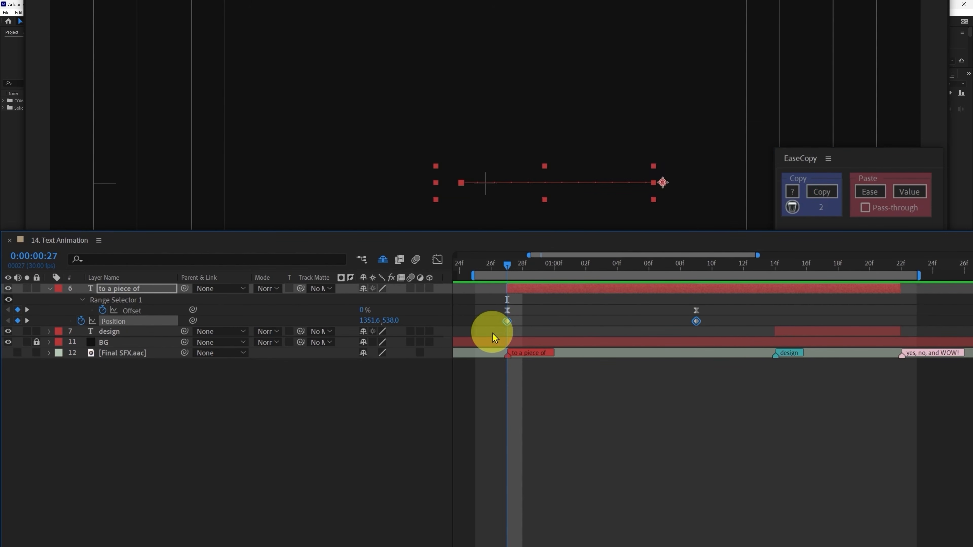
click(870, 192)
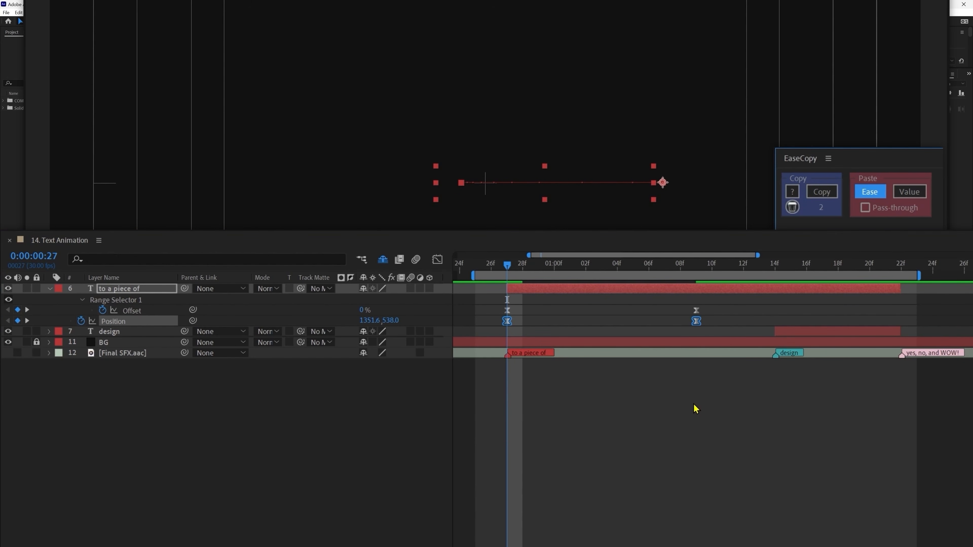
Add a Position keyframe for "to a piece of" at 0:00:01:15 and nudge the text slightly to the right at 0:00:01:09.
drag(702, 272, 774, 276)
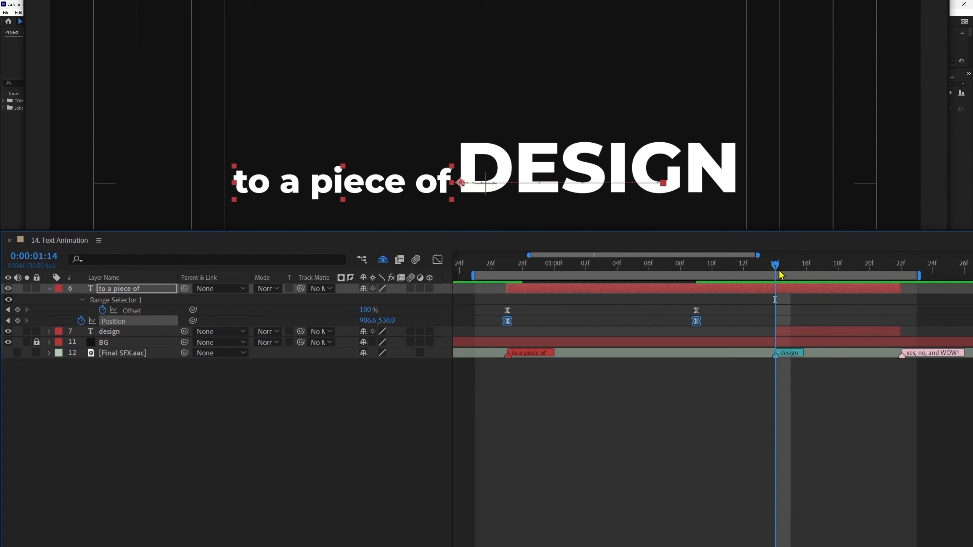
drag(777, 265, 790, 268)
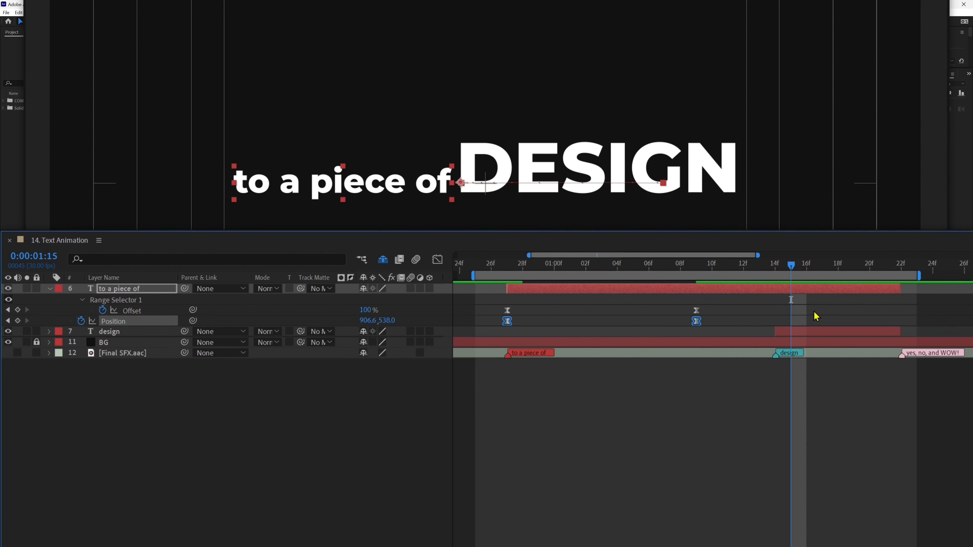
click(18, 321)
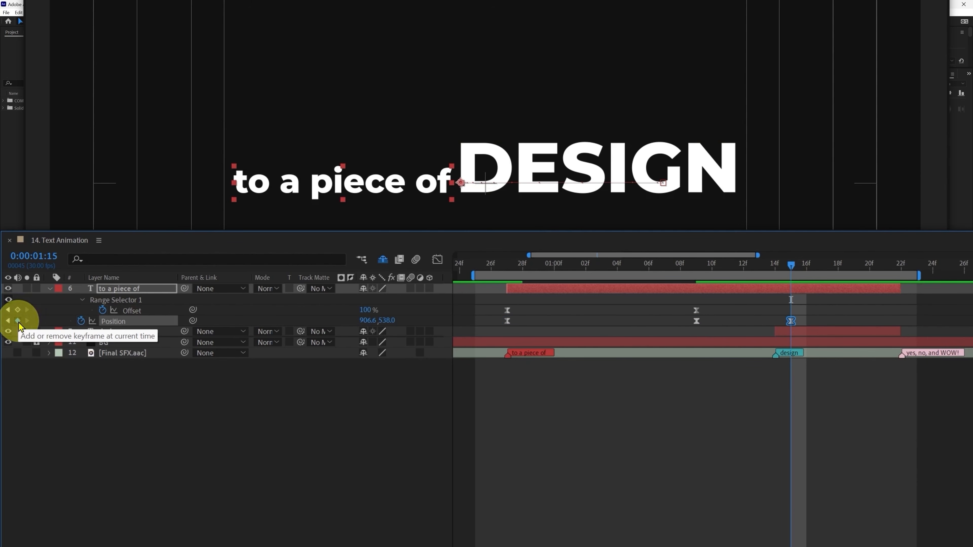
click(697, 267)
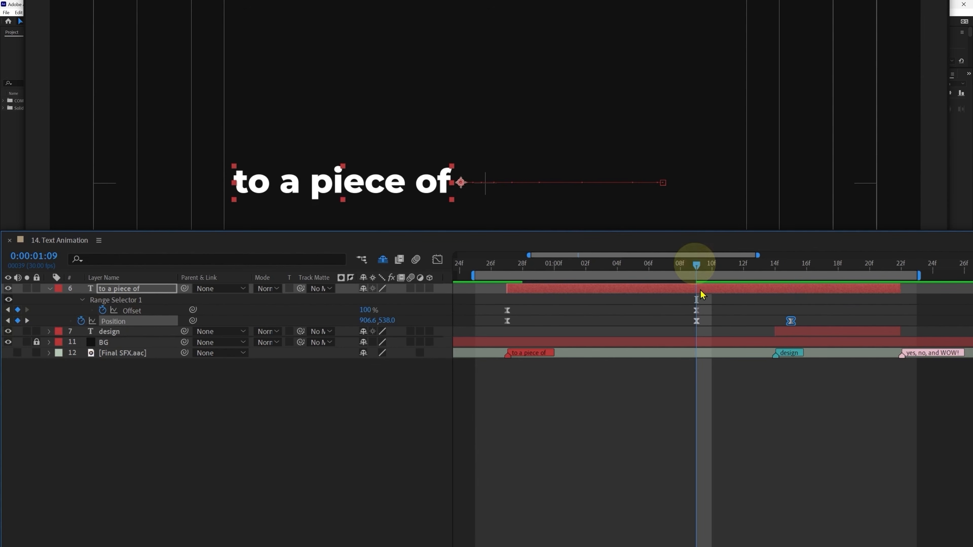
click(136, 289)
drag(377, 188, 481, 188)
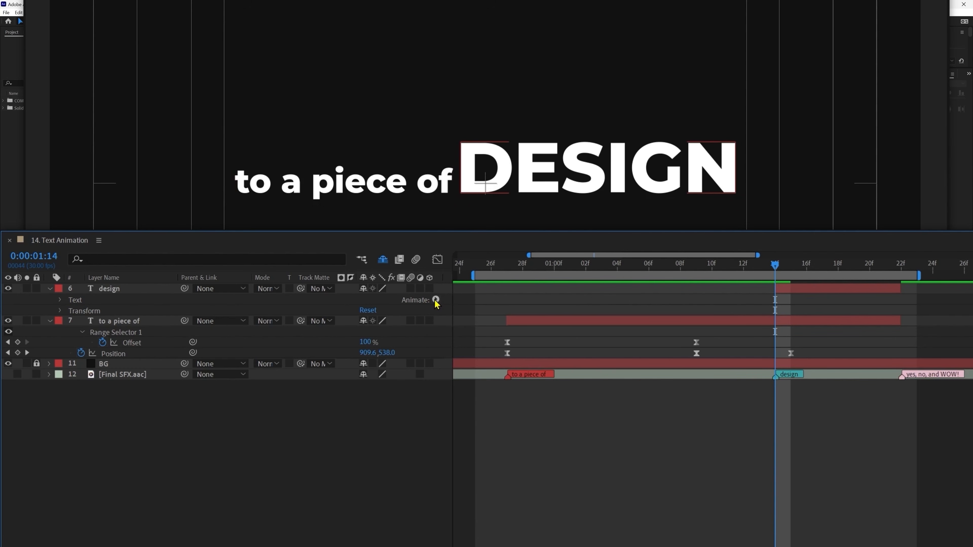
Add an Opacity text animator to the "design" layer and set its opacity to 0%.
click(436, 300)
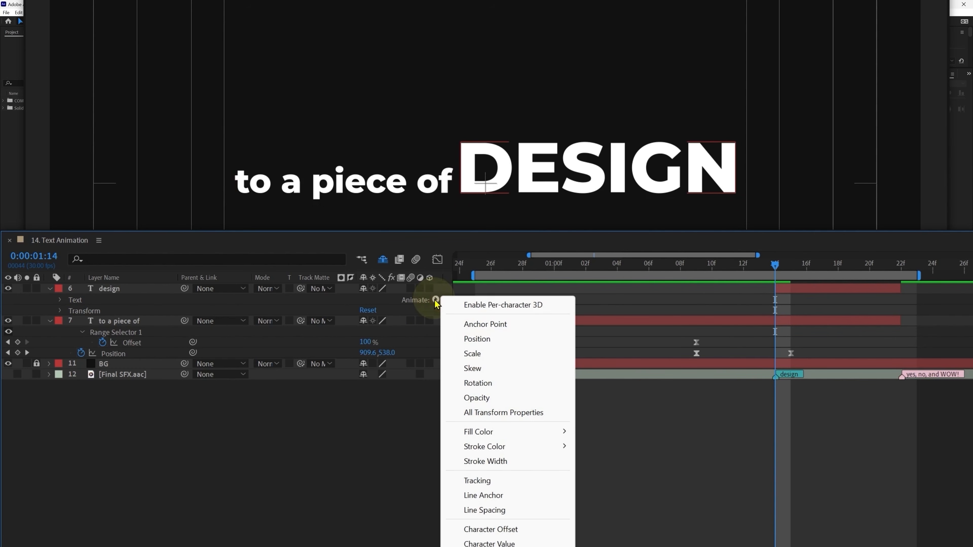
click(476, 397)
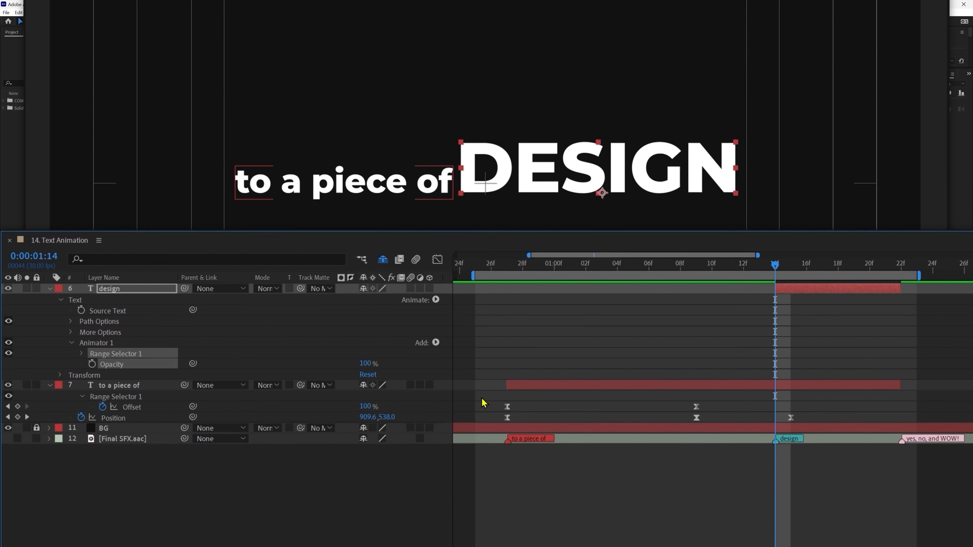
drag(365, 363, 52, 381)
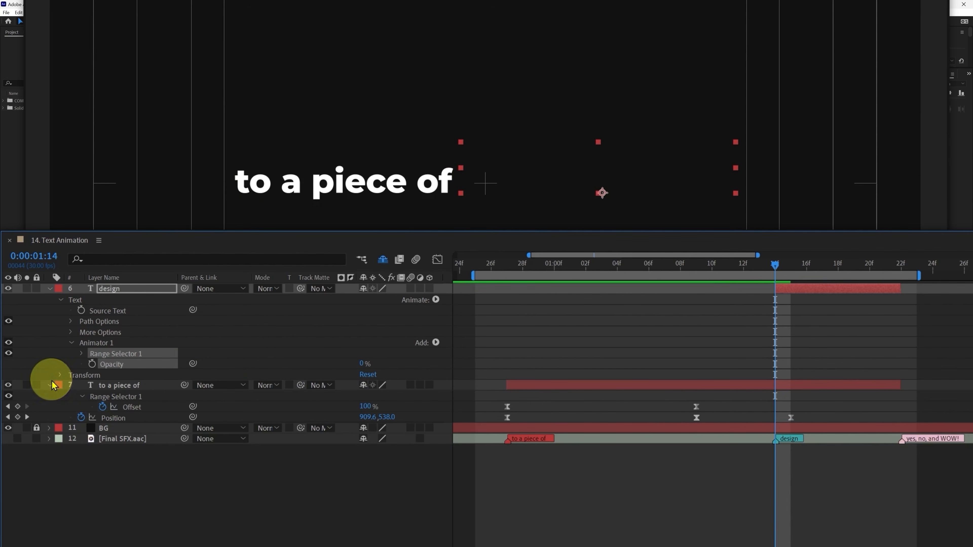
key(F2)
Keyframe the "design" range selector's Offset from 0% at 0:00:01:14 to 100% at 0:00:01:19.
click(82, 354)
click(103, 385)
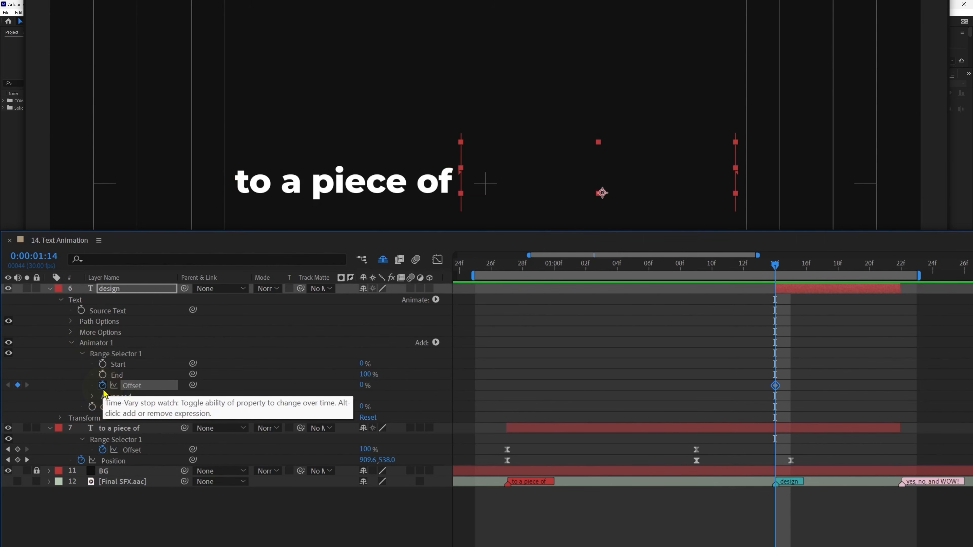
key(Page_Down)
key(Page_Down)
key(Page_Down)
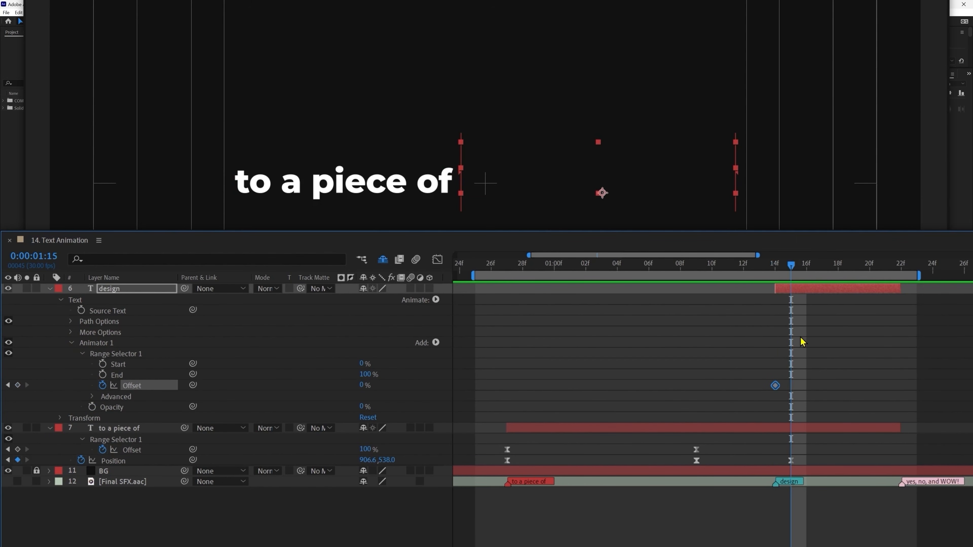
key(Page_Down)
key(Page_Down)
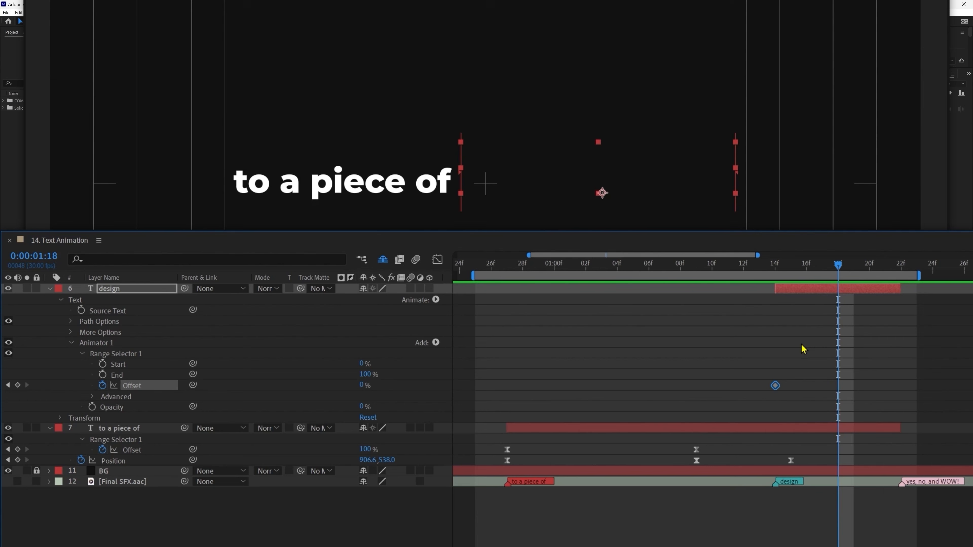
drag(364, 386, 969, 366)
Apply Easy Ease to both Offset keyframes of the "design" layer.
drag(864, 377, 694, 399)
key(F9)
click(701, 405)
In the "design" range selector's advanced options, set Smoothness to 0% and turn on Randomize Order.
click(92, 397)
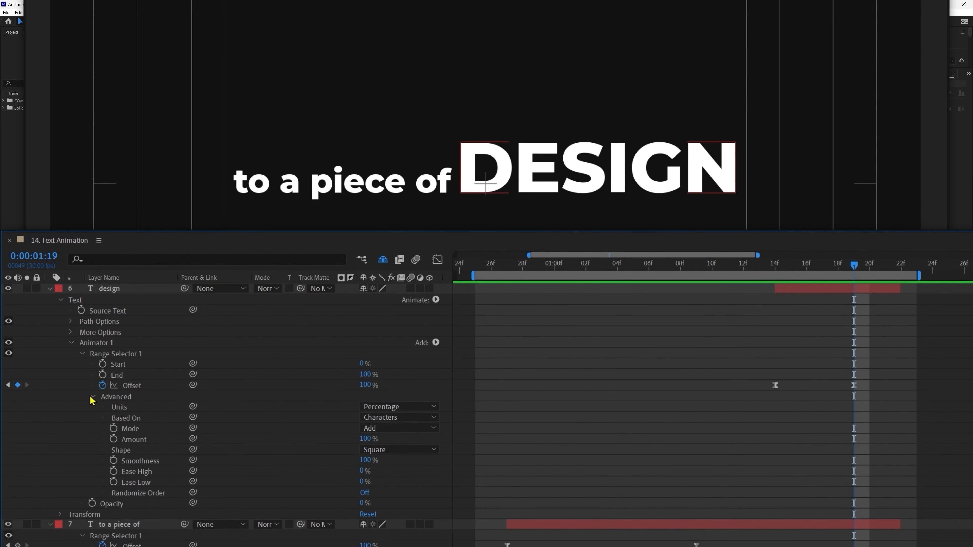
click(365, 460)
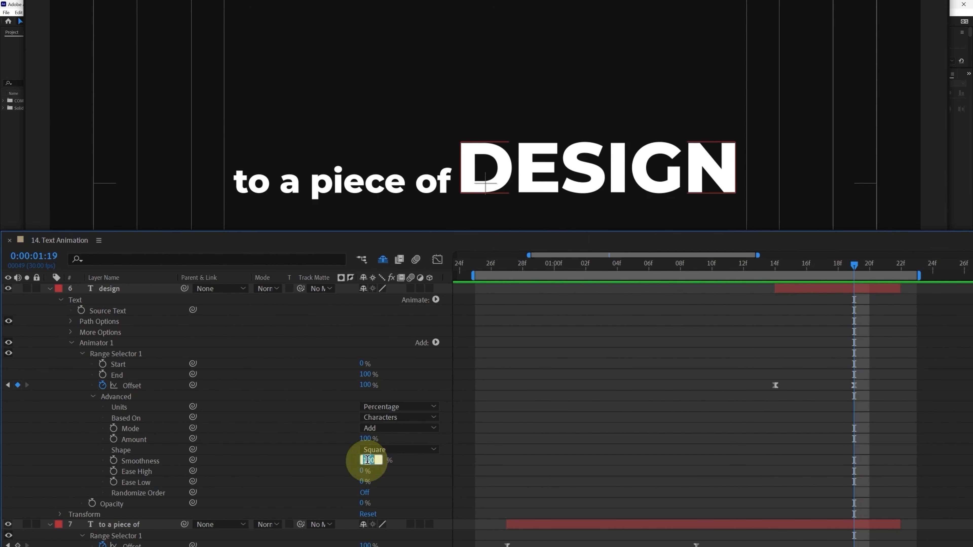
text(0)
key(Return)
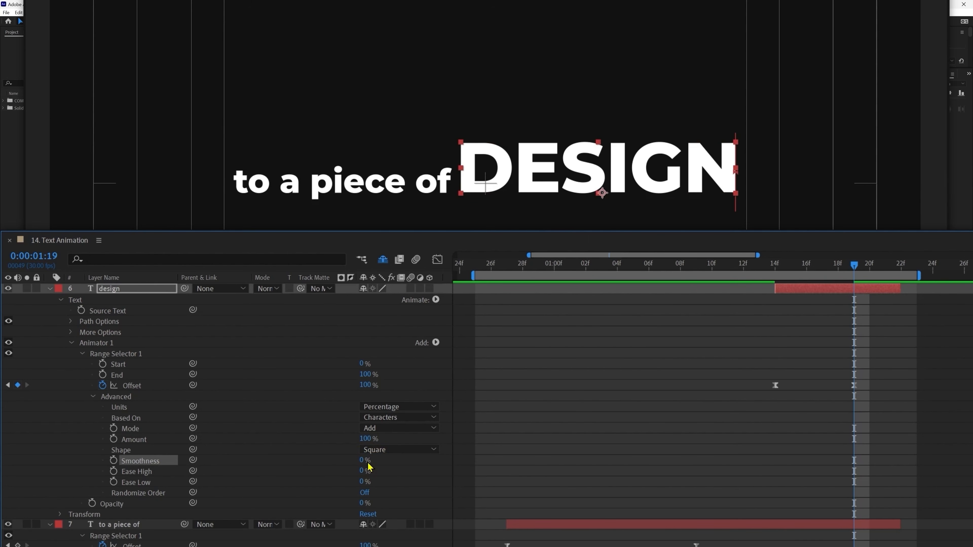
click(363, 493)
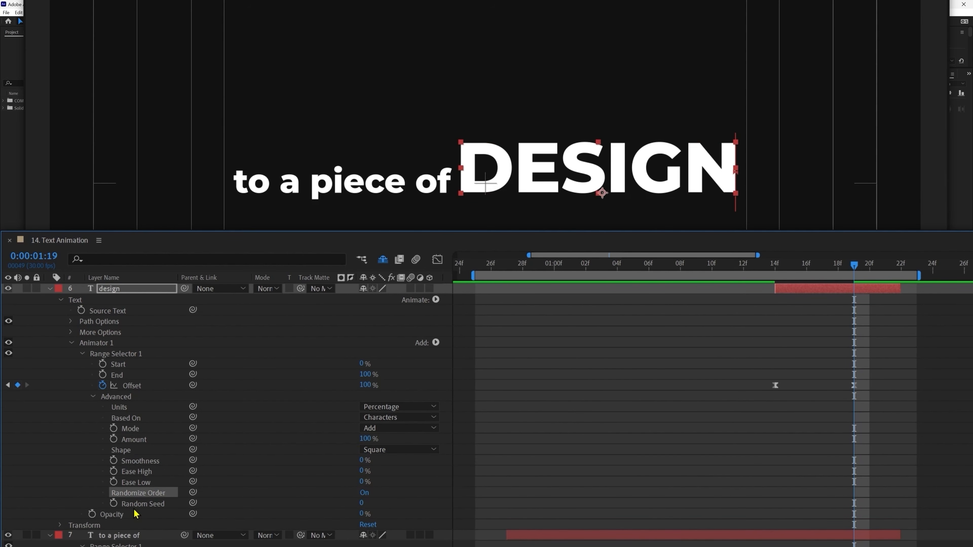
Keyframe Random Seed from 0 at 0:00:01:14 to a new value at 0:00:01:19 and apply Easy Ease to both keyframes.
key(j)
click(113, 504)
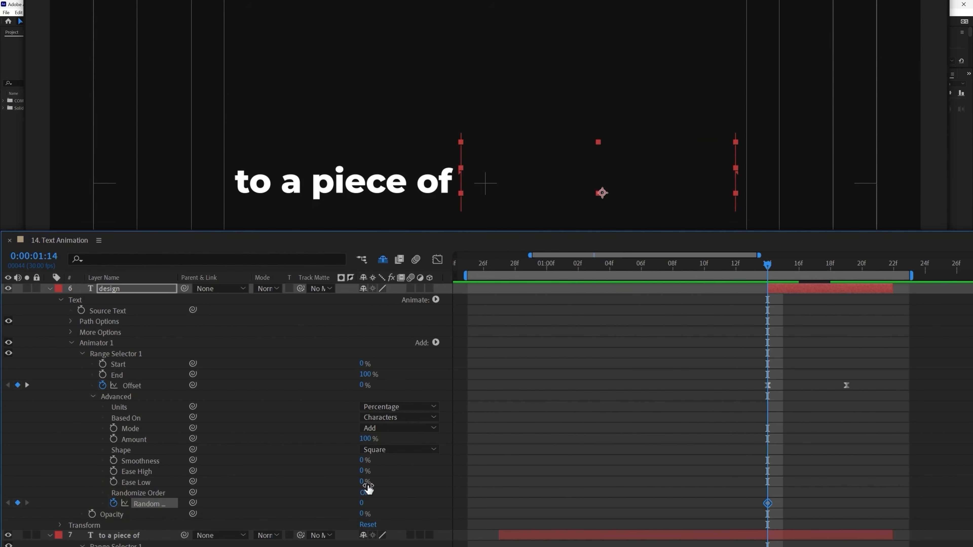
key(k)
click(362, 503)
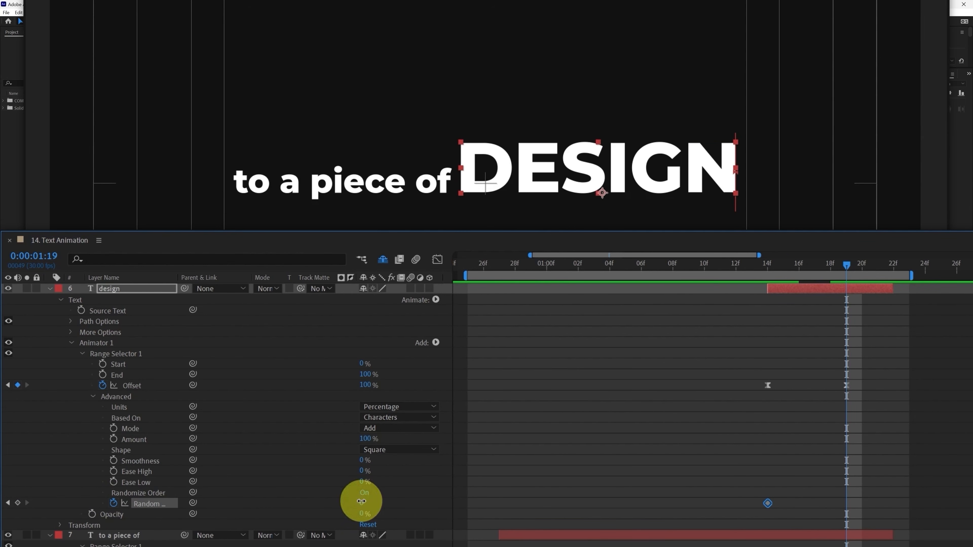
key(Return)
drag(879, 489, 742, 515)
key(F9)
click(932, 472)
click(483, 265)
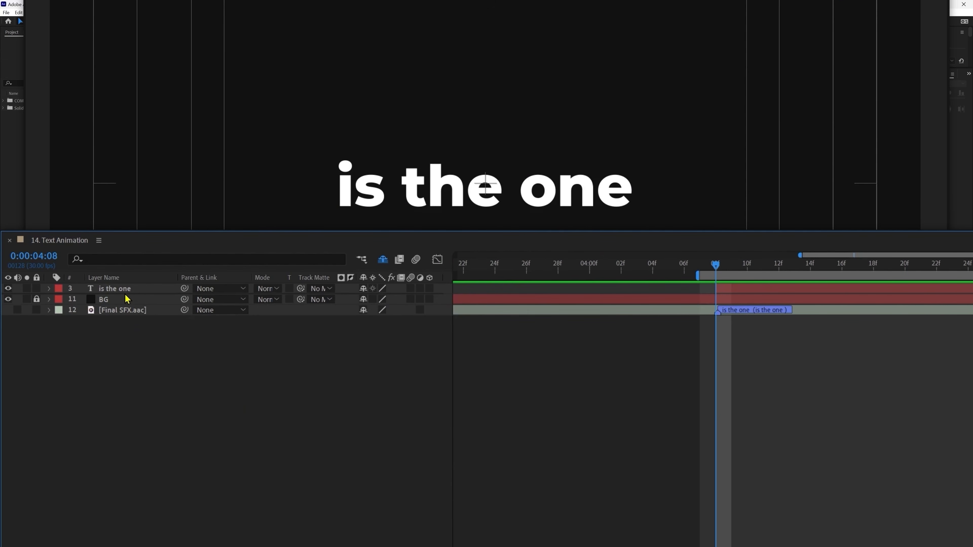
Add a Position text animator to the "is the one" layer at 0:00:04:08 and set its position to 0, 100.
click(116, 289)
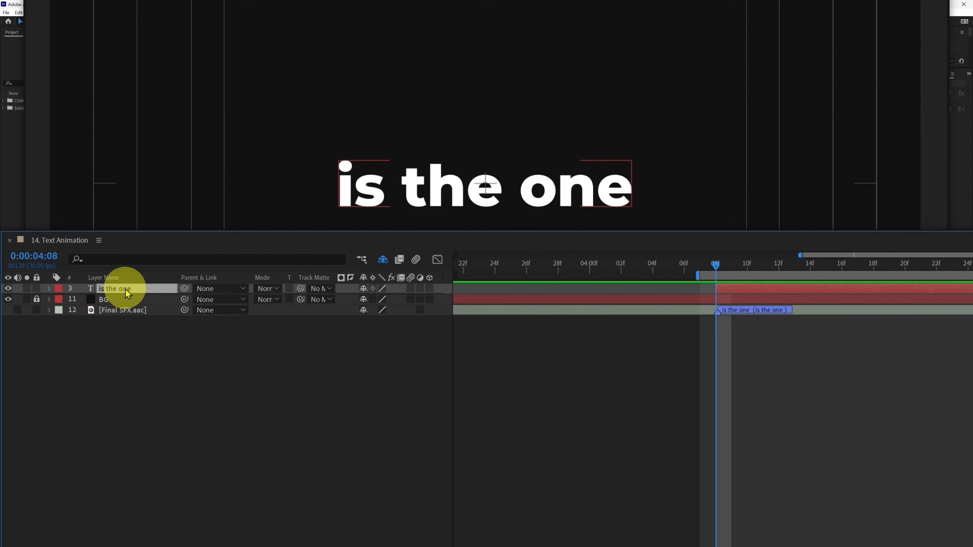
click(48, 289)
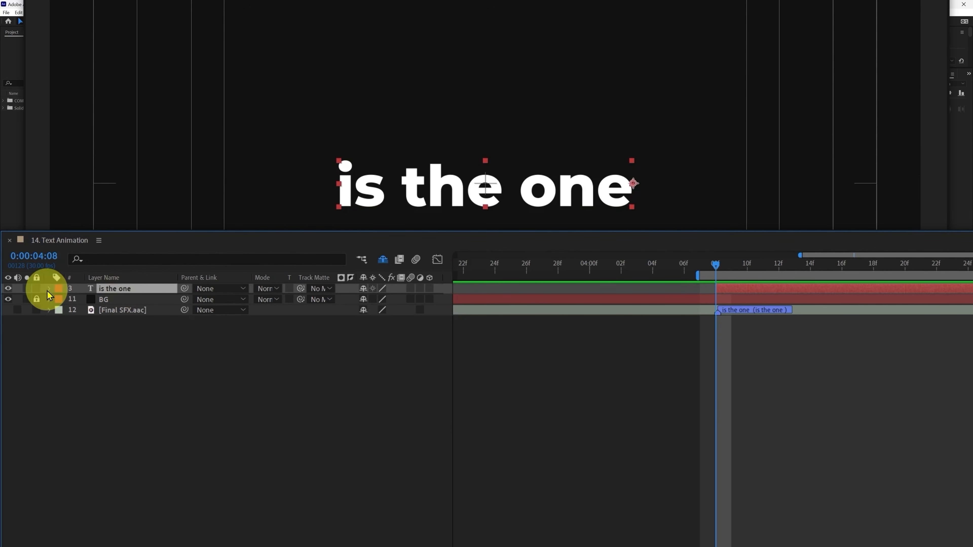
click(437, 300)
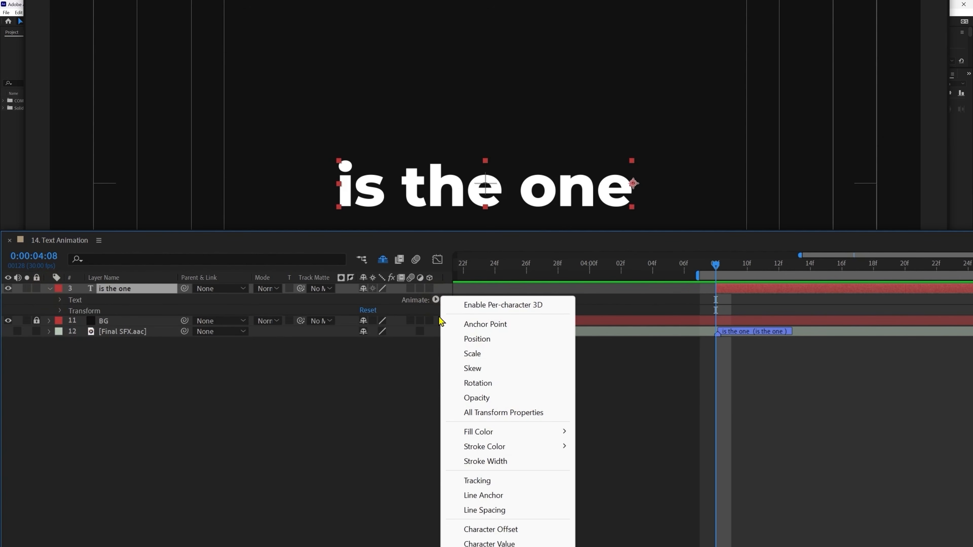
click(471, 339)
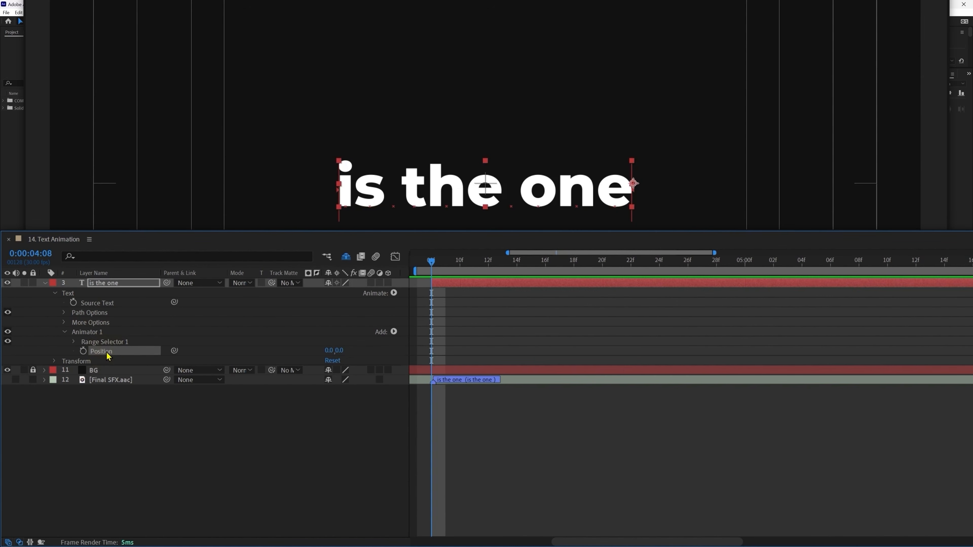
click(339, 351)
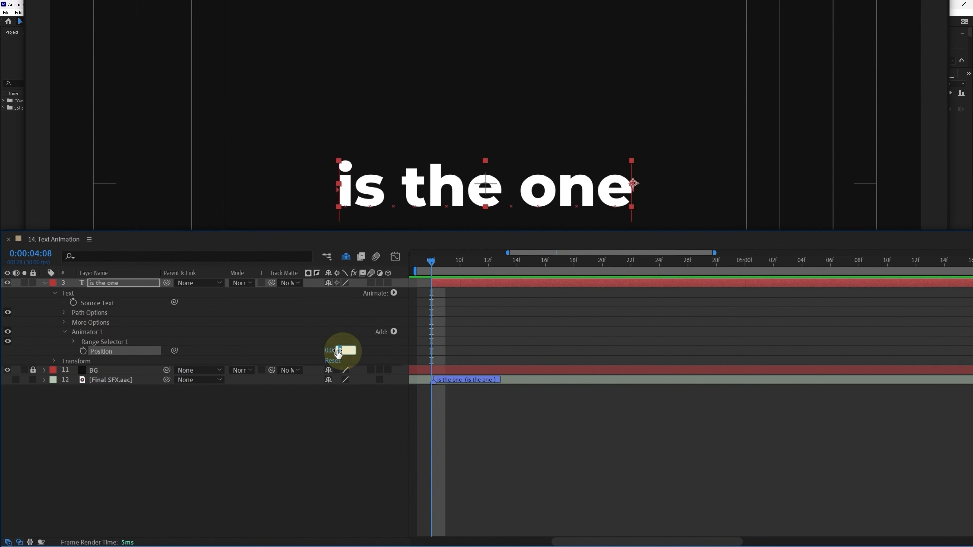
text(100)
key(Return)
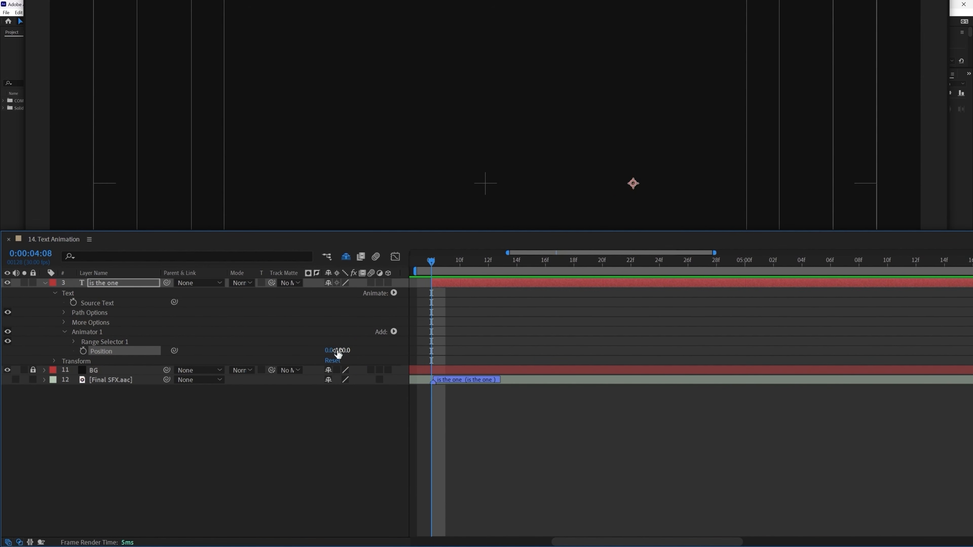
Keyframe the "is the one" range selector's Offset from 0% at 0:00:04:08 to 100% at 0:00:05:13 and select both keyframes.
click(73, 342)
click(92, 371)
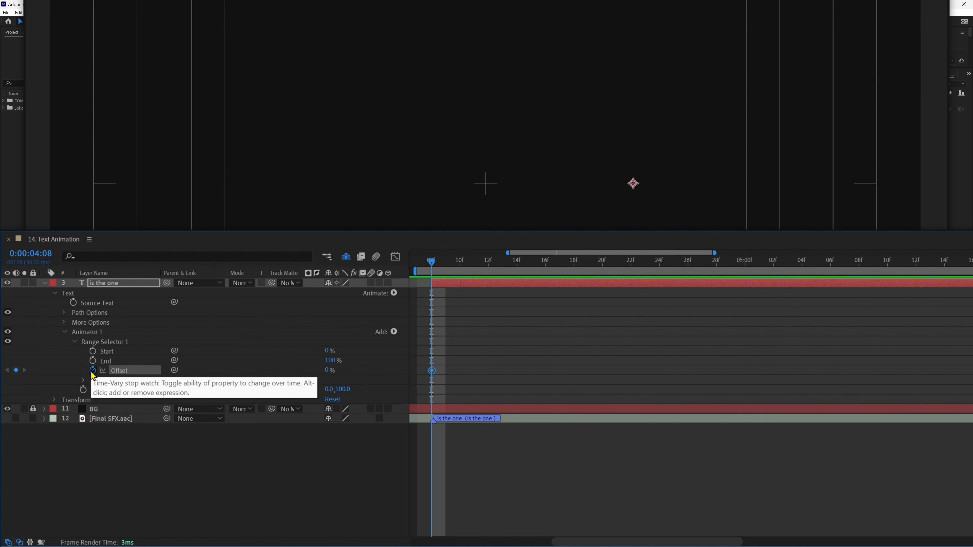
click(27, 259)
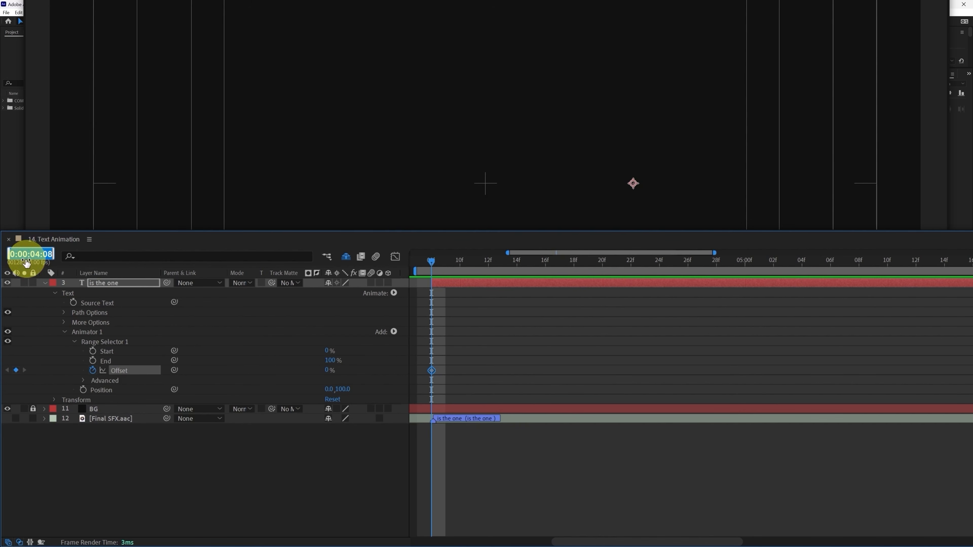
text(513)
key(Return)
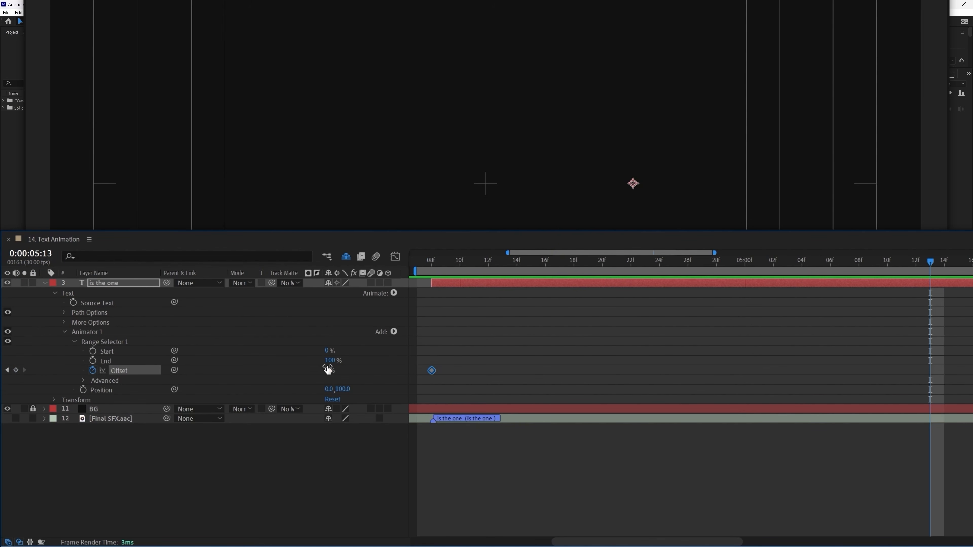
drag(329, 370, 608, 364)
drag(966, 349, 415, 378)
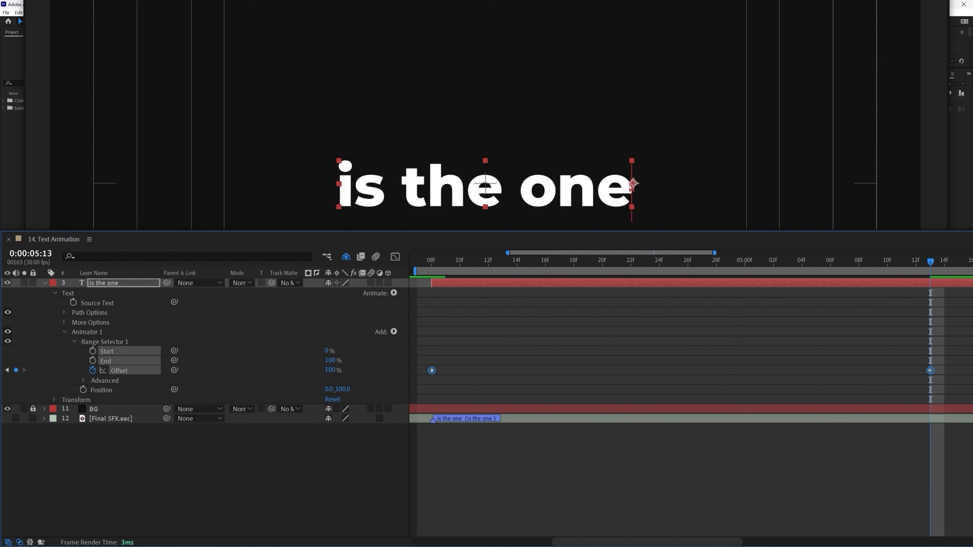
In the speed graph, lengthen the last Offset keyframe's incoming handle toward the middle so the "is the one" animation finishes more slowly.
click(395, 257)
click(869, 513)
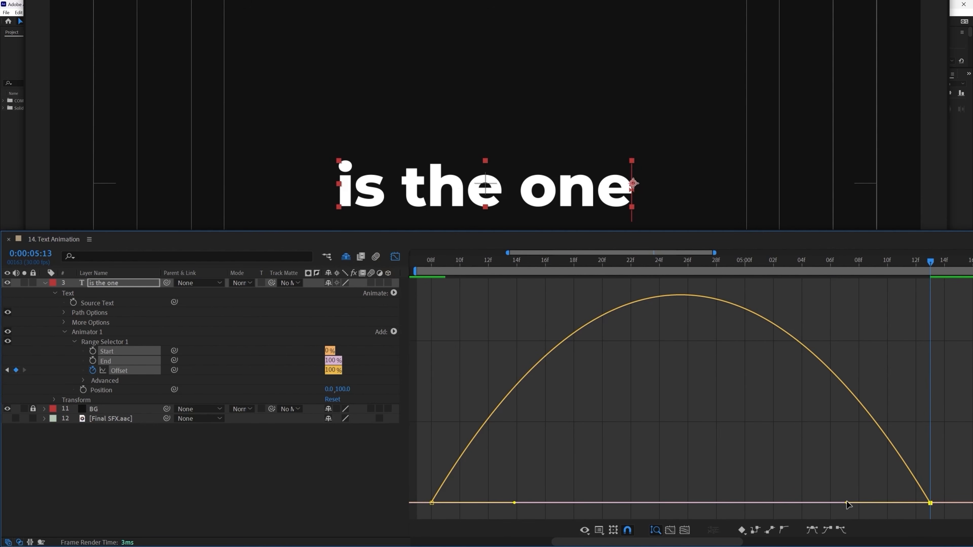
drag(848, 505, 684, 506)
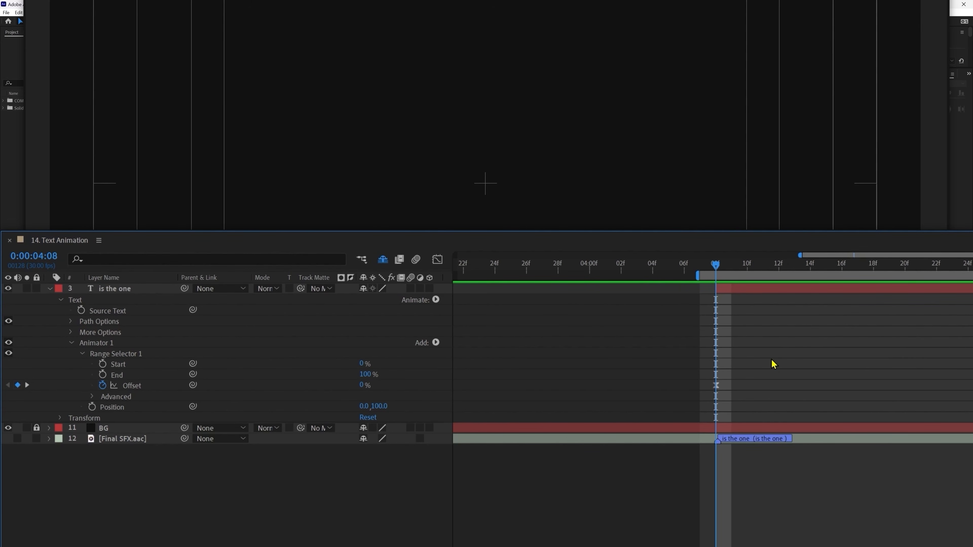
click(122, 289)
click(436, 299)
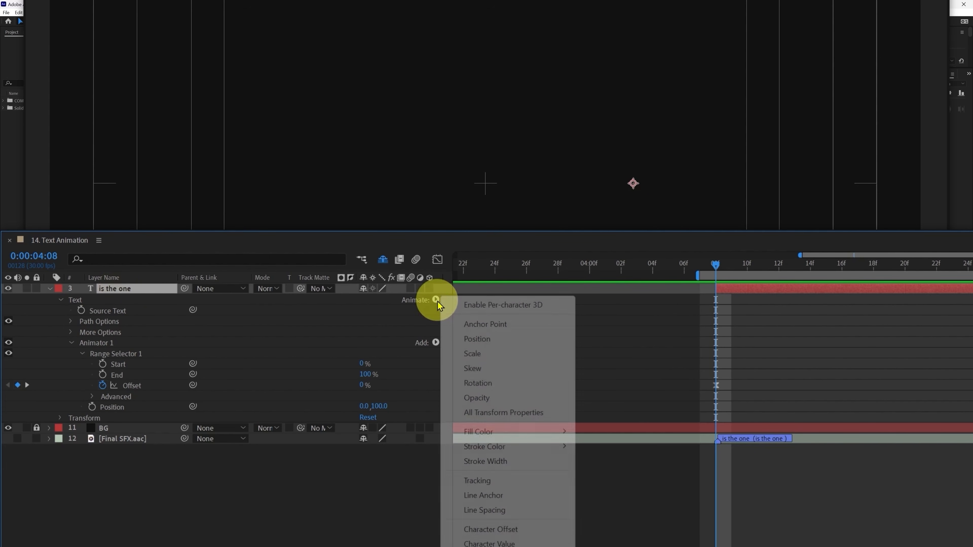
click(482, 359)
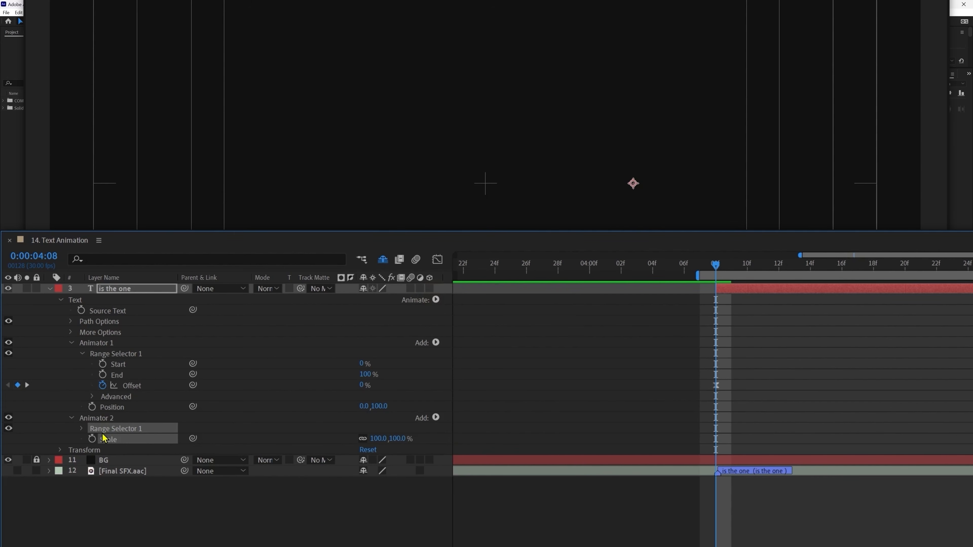
click(81, 429)
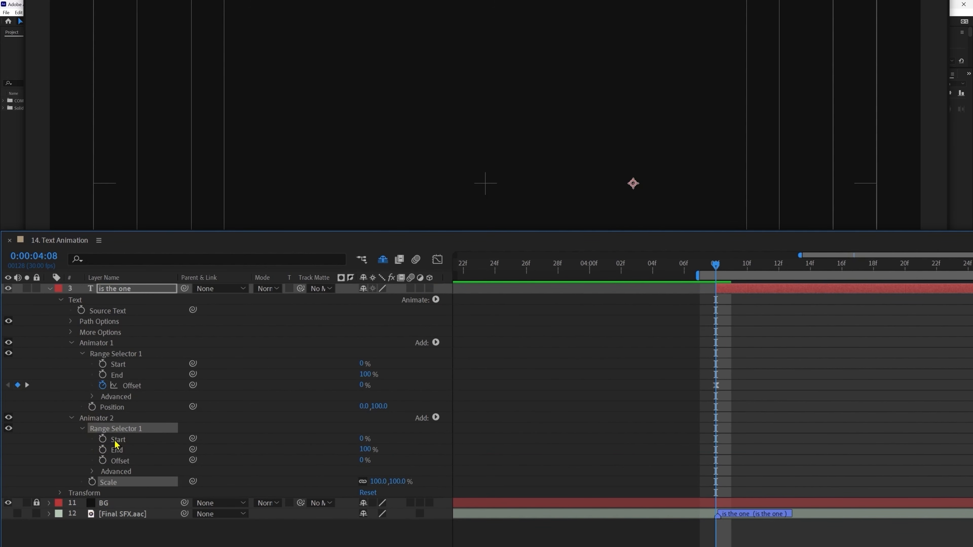
click(82, 429)
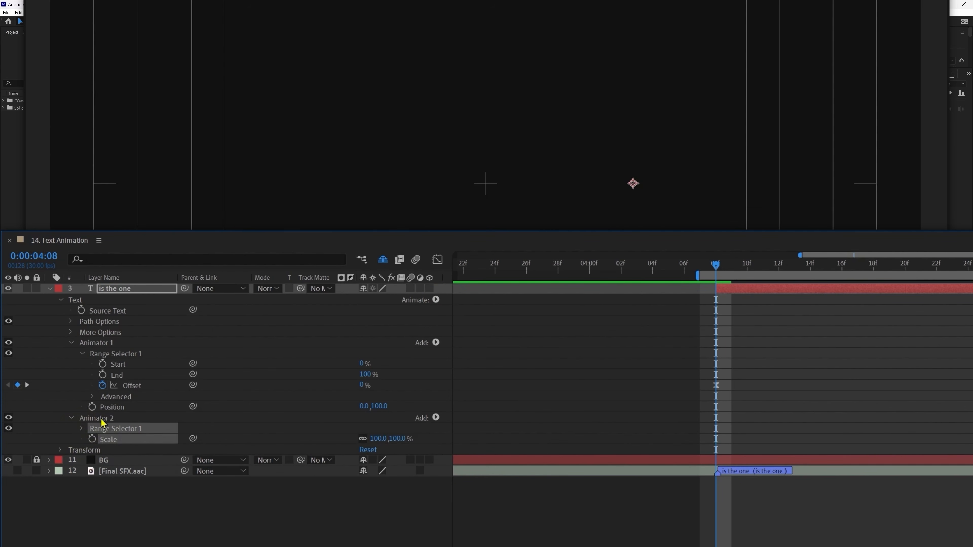
click(96, 418)
key(Delete)
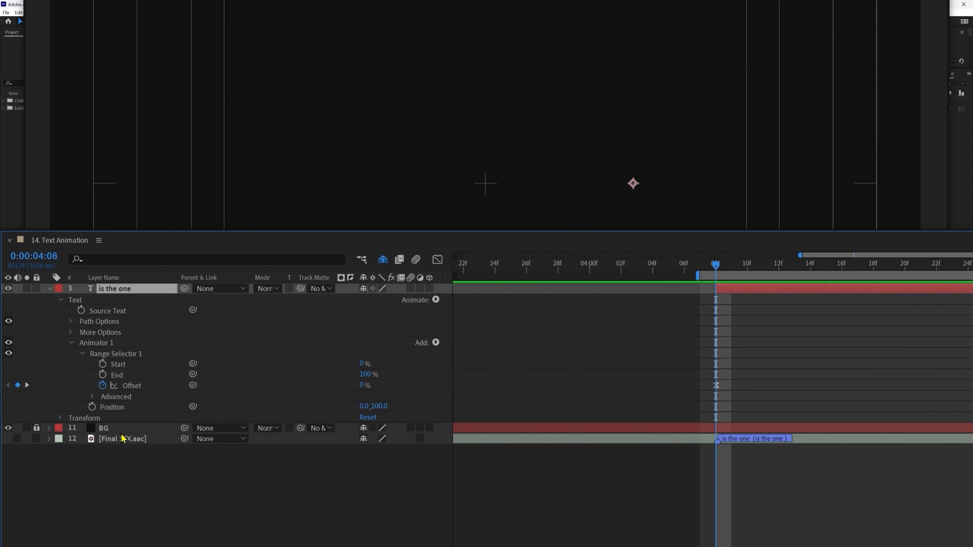
Add a Scale property to the "is the one" layer's existing Animator 1 and set it to 20%.
click(105, 345)
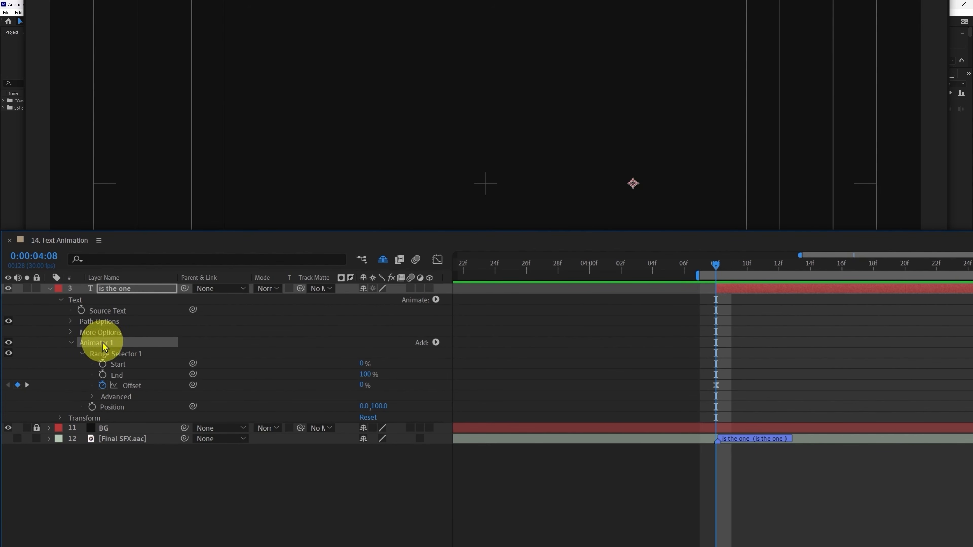
click(435, 301)
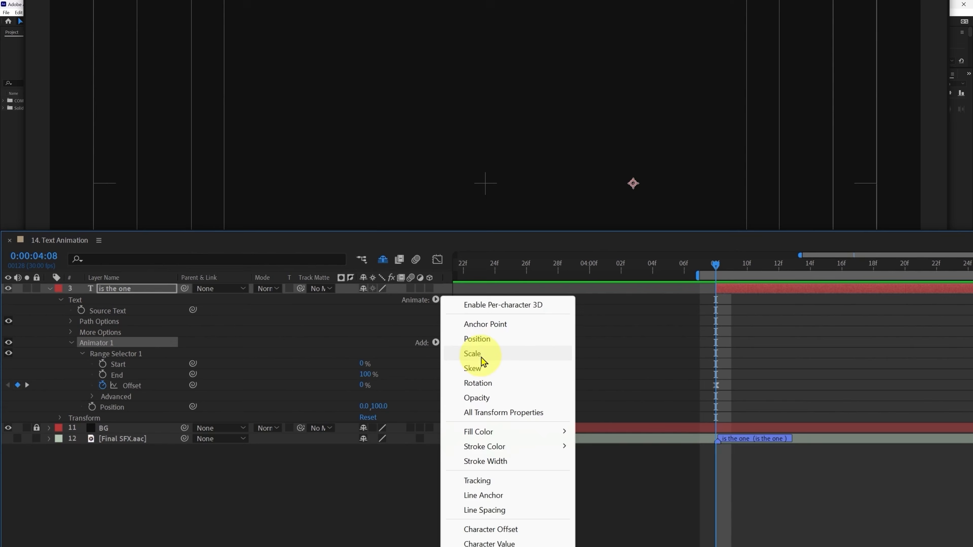
click(473, 354)
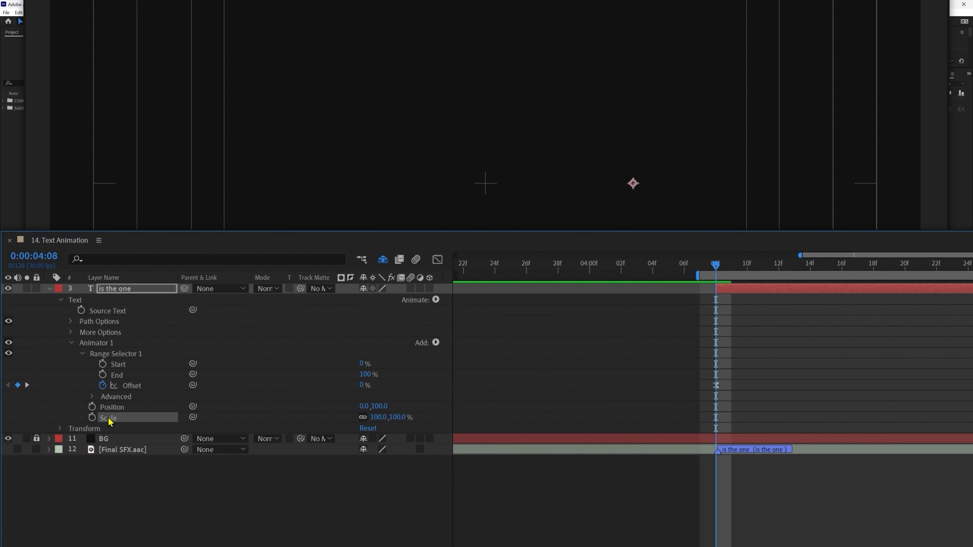
click(378, 417)
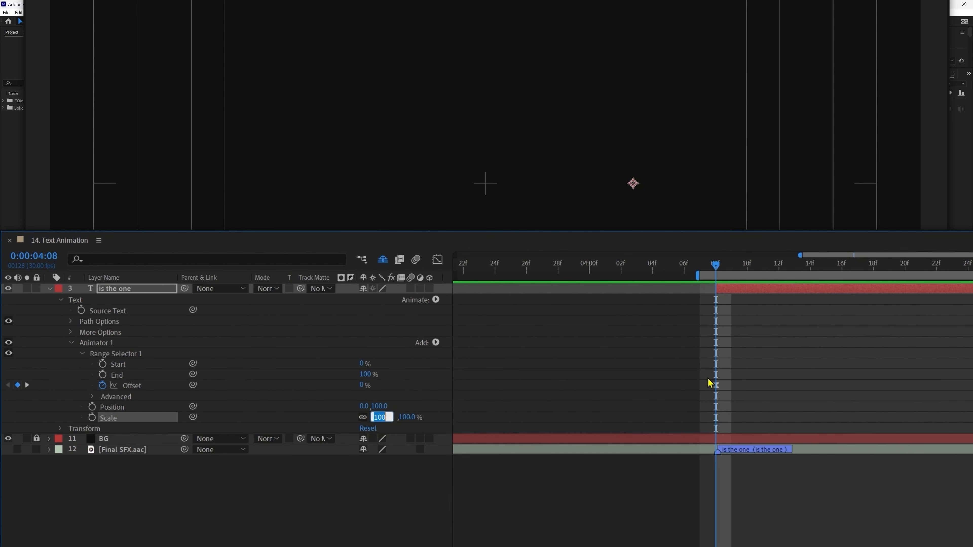
text(20)
key(Return)
click(650, 458)
Draw a rectangular mask on the "is the one" layer, wider than the text and with its lower edge just below it.
click(142, 291)
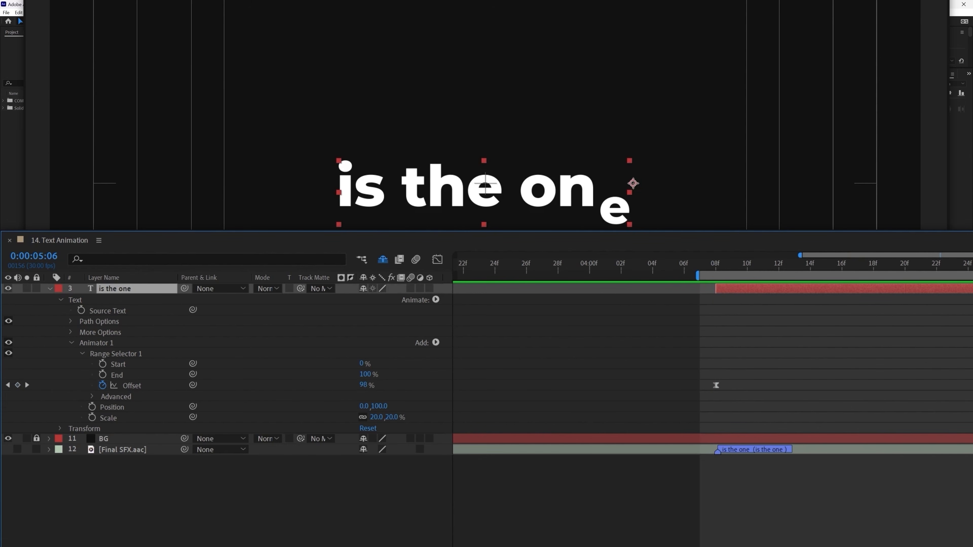
key(q)
mouse_move(217, 73)
mouse_down()
mouse_move(289, 130)
mouse_move(825, 218)
mouse_up()
key(j)
click(862, 543)
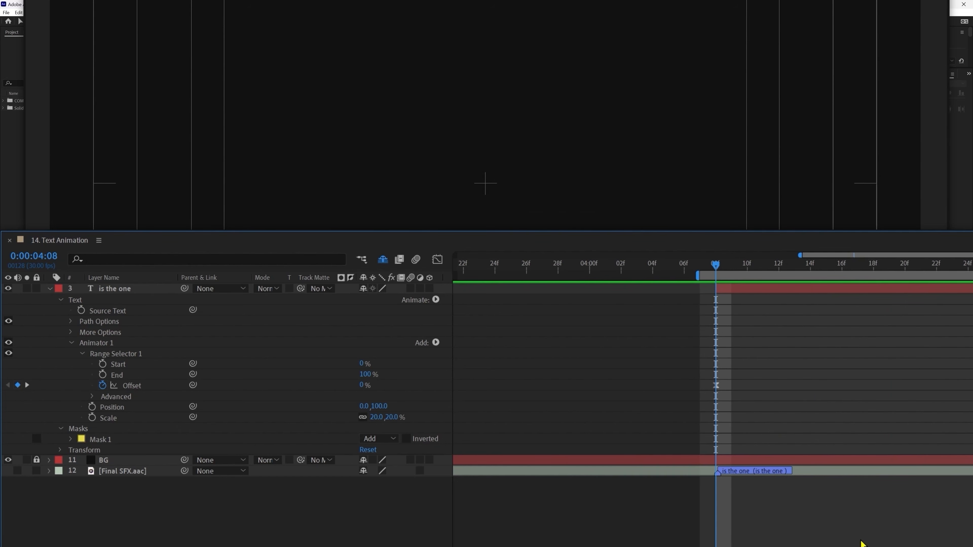
In Animator 1 of the "is the one" layer, set Scale to 0%, add an Opacity property at 0%, and preview the animation.
click(716, 265)
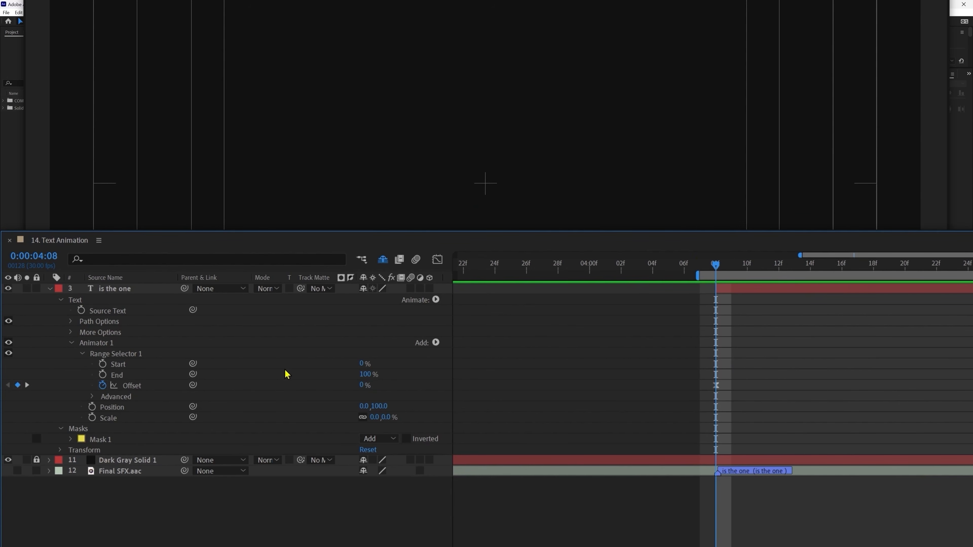
click(108, 342)
click(436, 300)
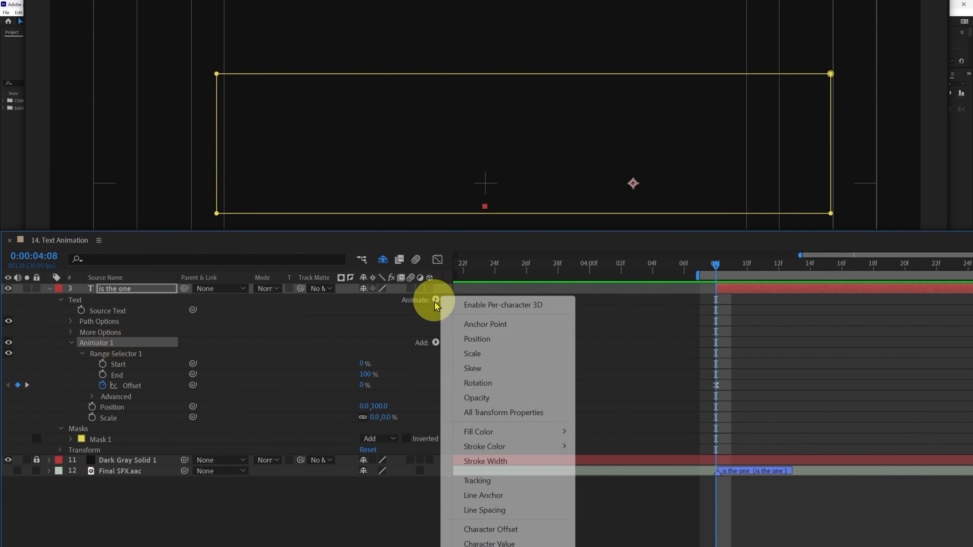
click(477, 397)
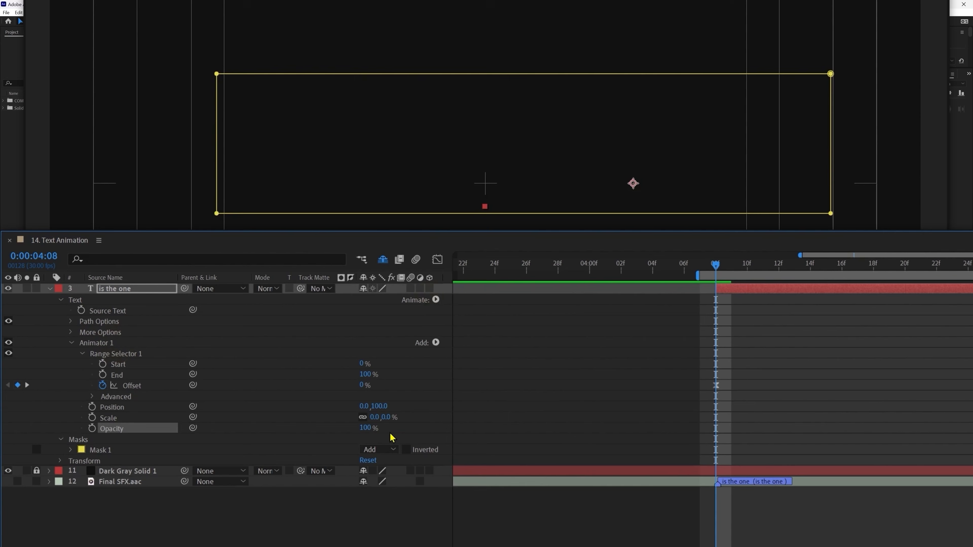
click(365, 427)
drag(365, 427, 128, 437)
click(800, 521)
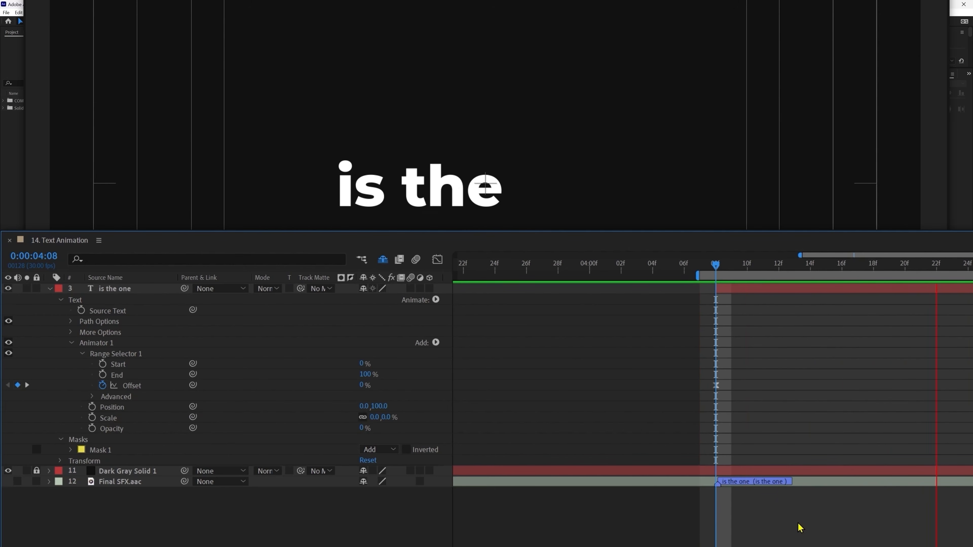
key(space)
Add keyframes to the "is the one" layer's Position at 0:00:04:08 and 0:00:05:13.
click(126, 288)
key(p)
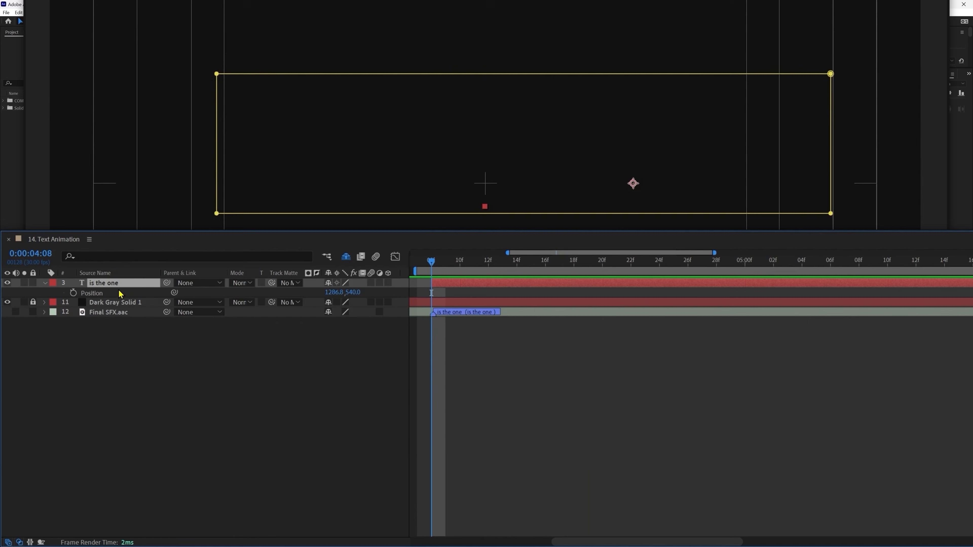
click(72, 293)
key(u)
key(k)
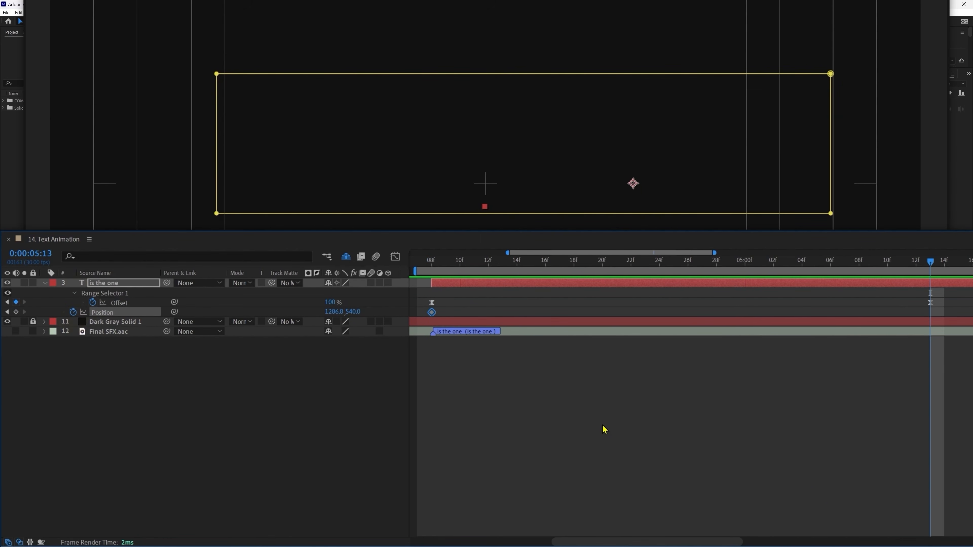
click(16, 312)
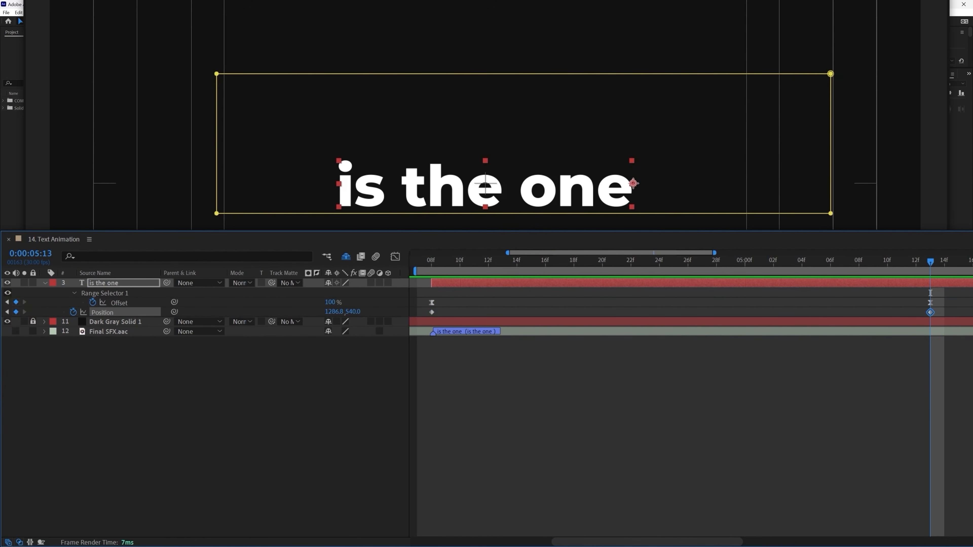
At 0:00:04:08, move the "is the one" layer horizontally to the right, to a Position of 1616.8, 540.
click(434, 262)
click(141, 283)
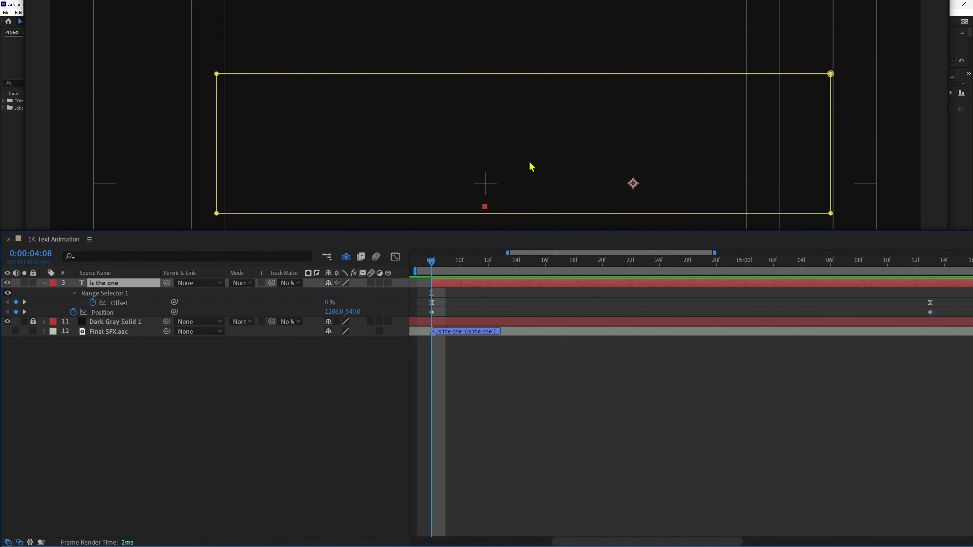
drag(637, 191, 781, 195)
Copy the easing of the Offset keyframes with EaseCopy, paste it onto the two Position keyframes, and preview the result.
drag(943, 300, 413, 307)
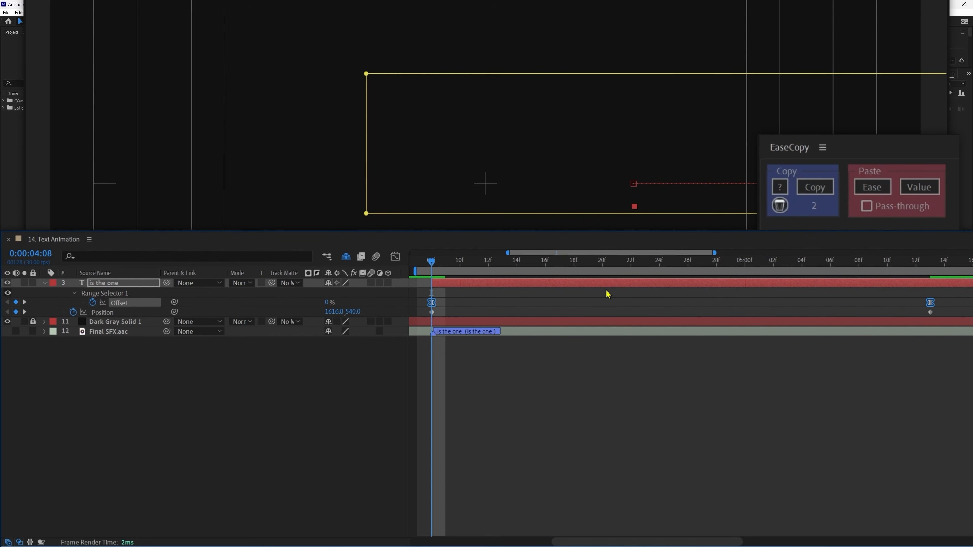
click(815, 187)
drag(941, 311, 419, 321)
click(872, 187)
click(605, 446)
key(space)
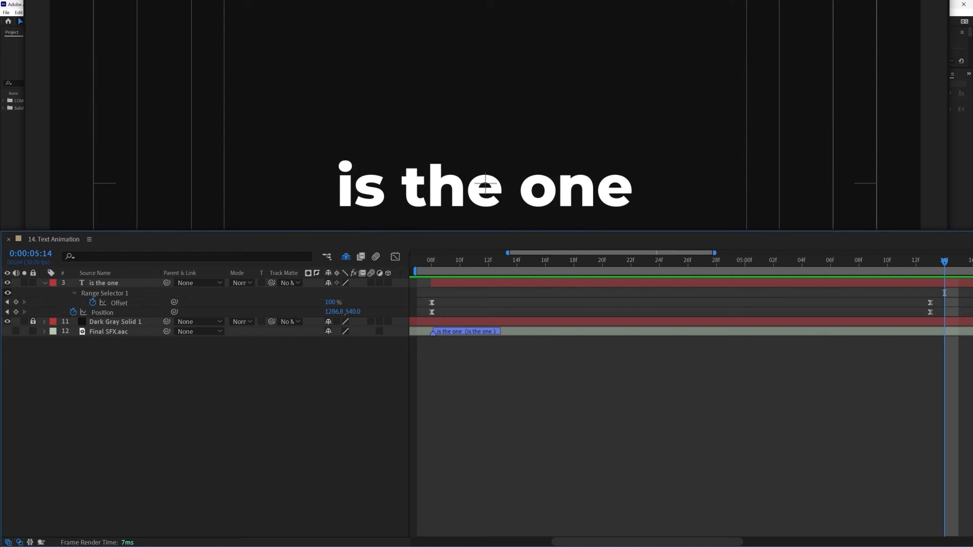
Draw a vertical cursor line just after "is the one" with the Pen tool and set its fill to none.
click(640, 156)
click(640, 215)
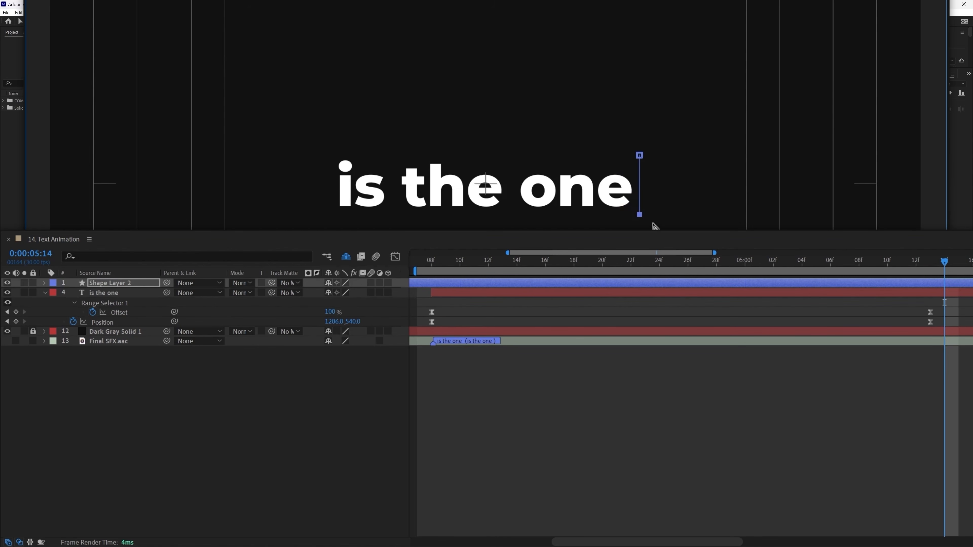
click(145, 286)
drag(423, 148, 268, 81)
click(607, 99)
click(538, 179)
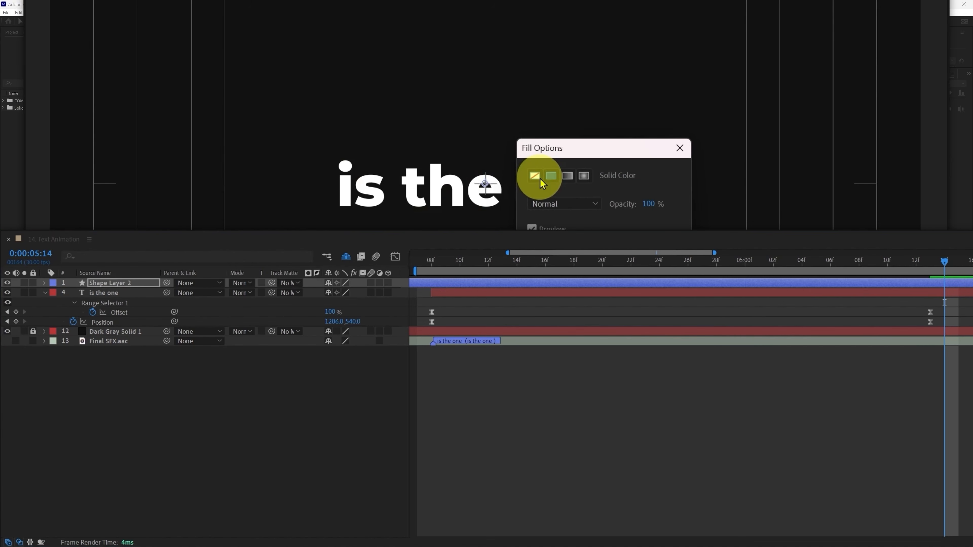
click(568, 245)
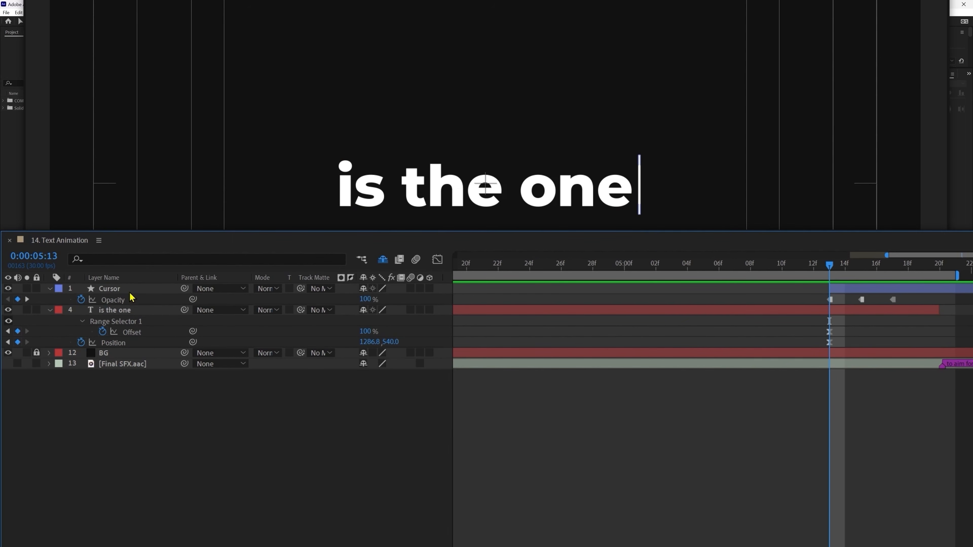
Add the expression loopIn()+loopOut()-value; to the Cursor layer's Opacity and preview the blinking.
click(119, 299)
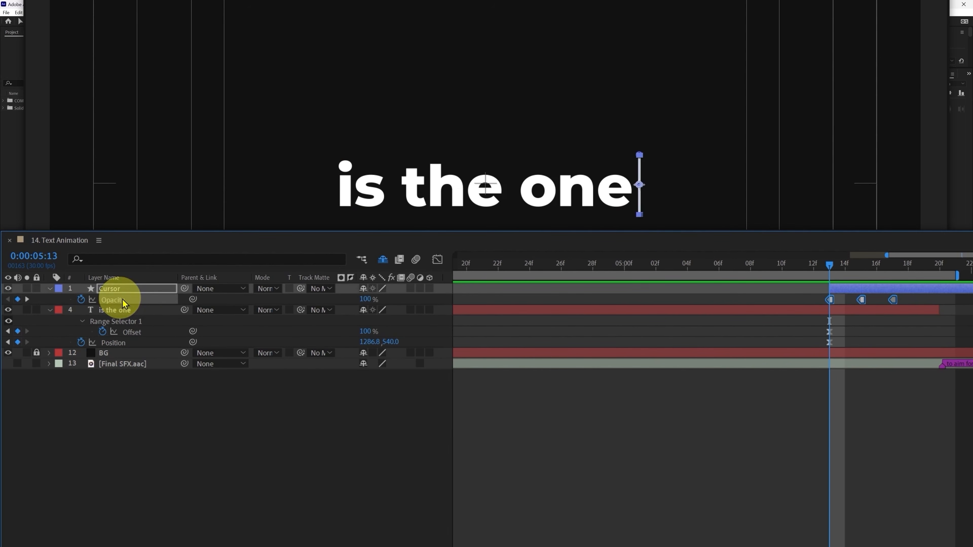
drag(846, 267, 898, 272)
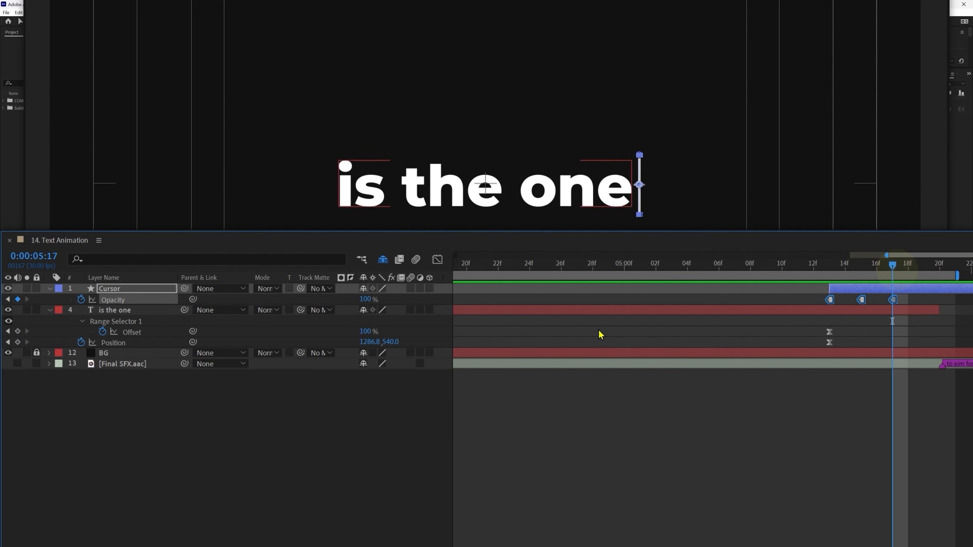
alt+click(82, 300)
text(loopIn()+l)
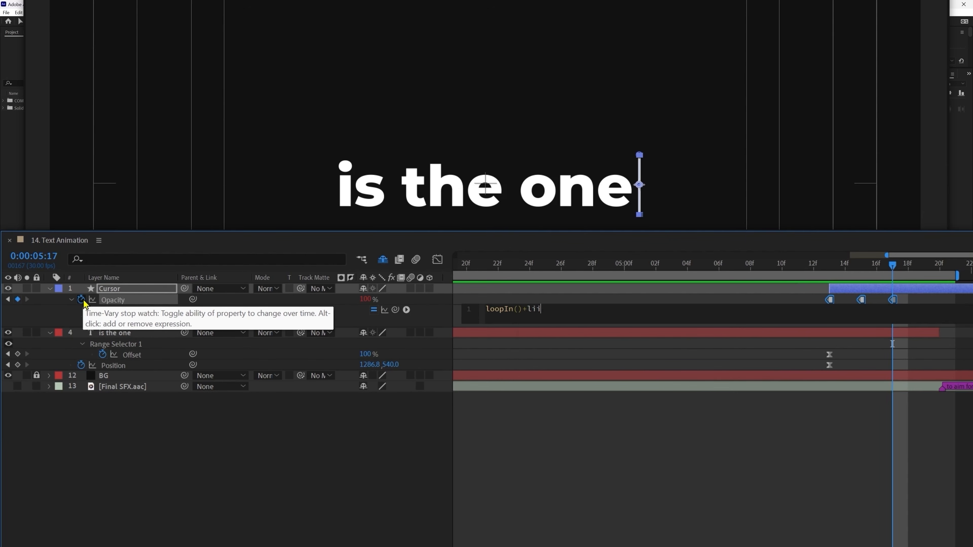
text(oop)
key(Return)
text(-value;)
click(657, 349)
click(830, 437)
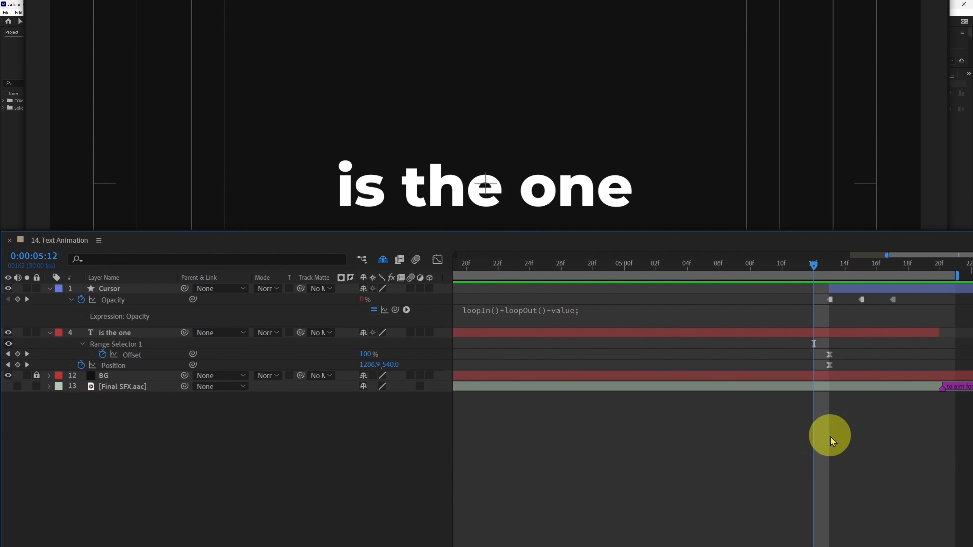
key(space)
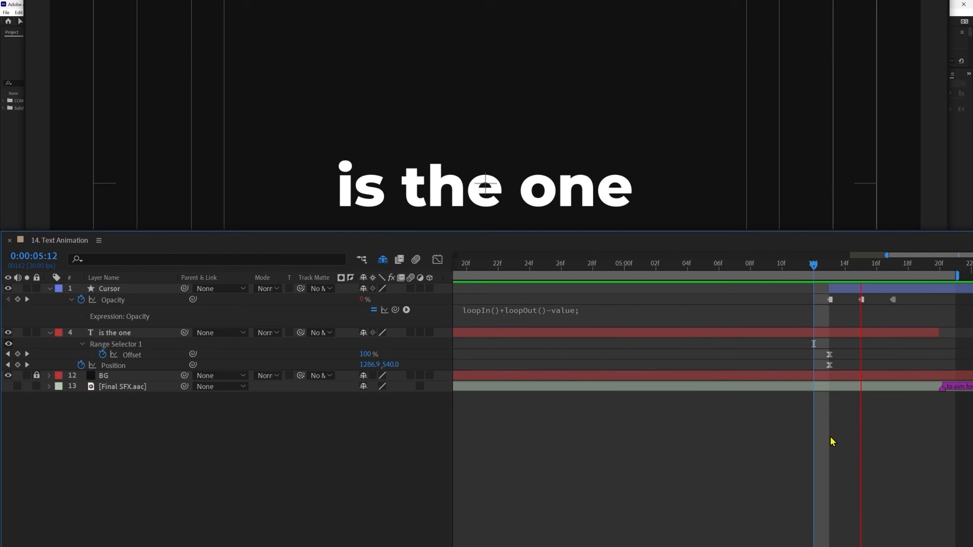
Keyframe the Cursor's Position at 0:00:05:13 and move it to 621, 542.5 at 0:00:05:20, extending the "is the one" layer through that frame.
click(109, 289)
key(p)
click(73, 293)
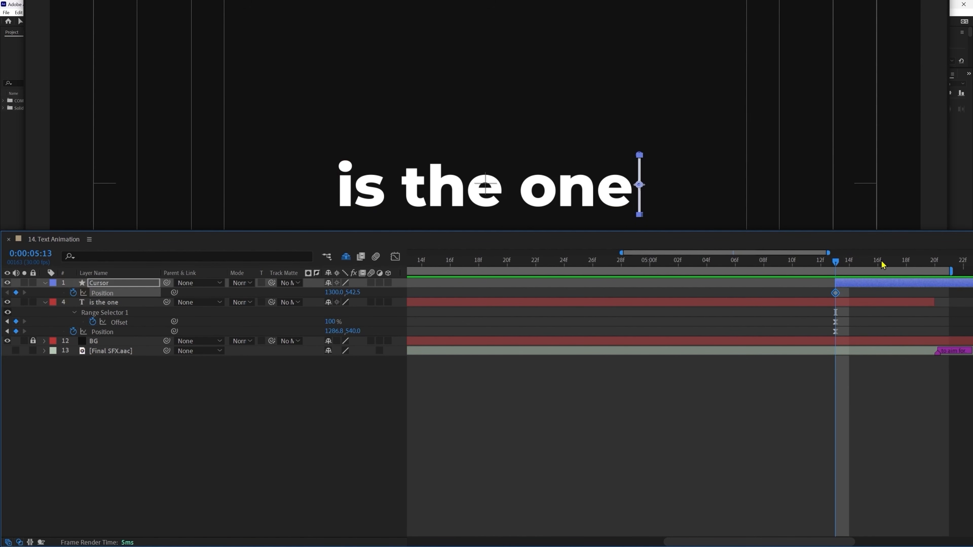
click(934, 262)
drag(334, 293, 19, 298)
click(938, 304)
click(918, 283)
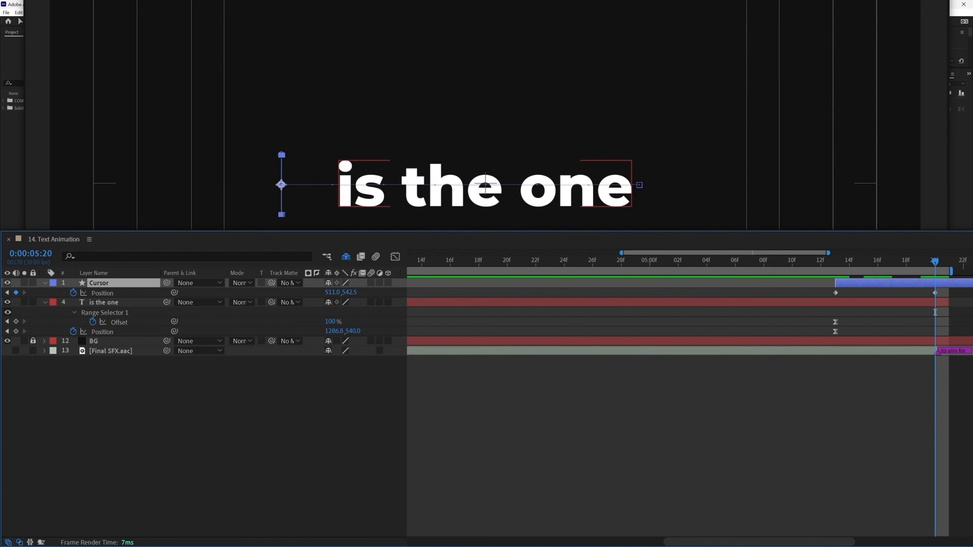
drag(331, 292, 375, 292)
Add Mask Path keyframes for Mask 1 of the "is the one" layer at 0:00:05:20 and 0:00:05:13.
click(45, 302)
click(44, 303)
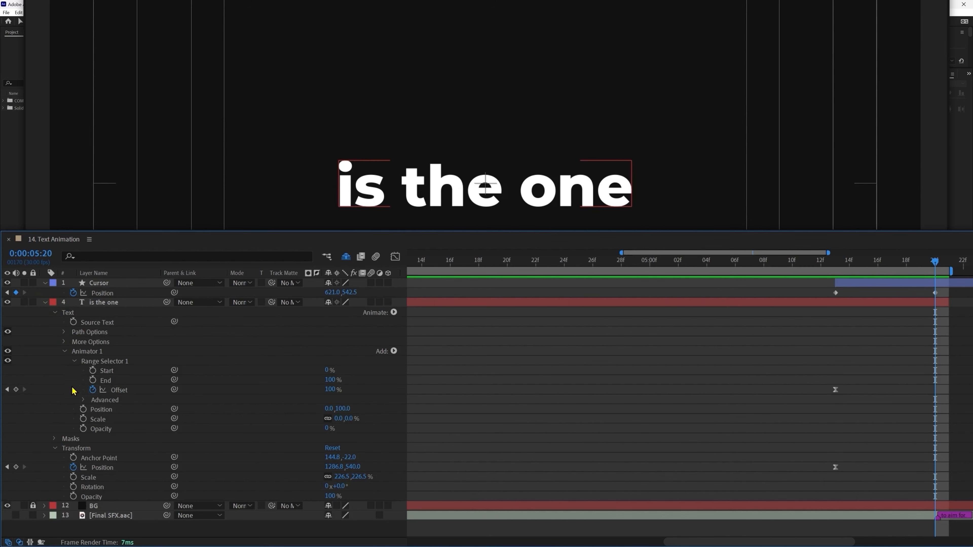
click(54, 438)
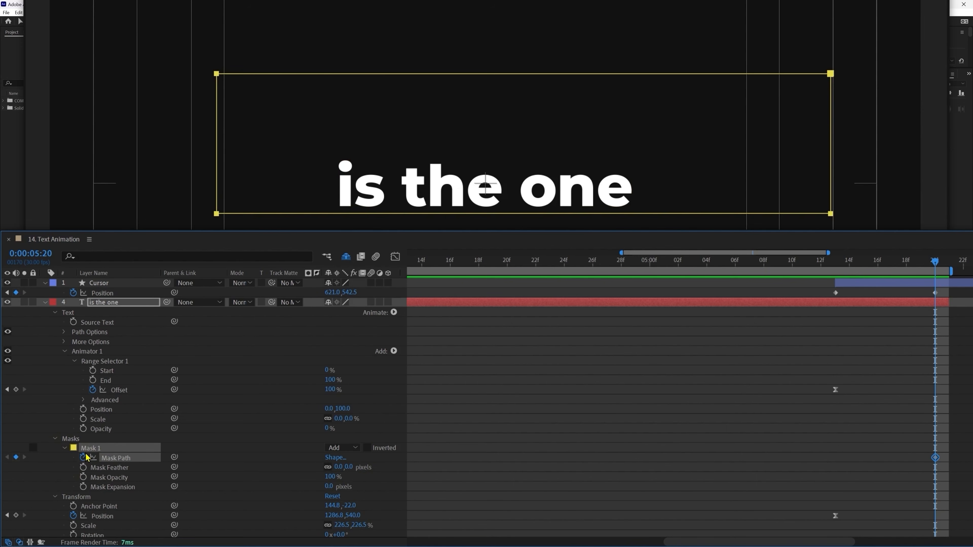
key(j)
key(F2)
click(24, 457)
key(j)
click(16, 457)
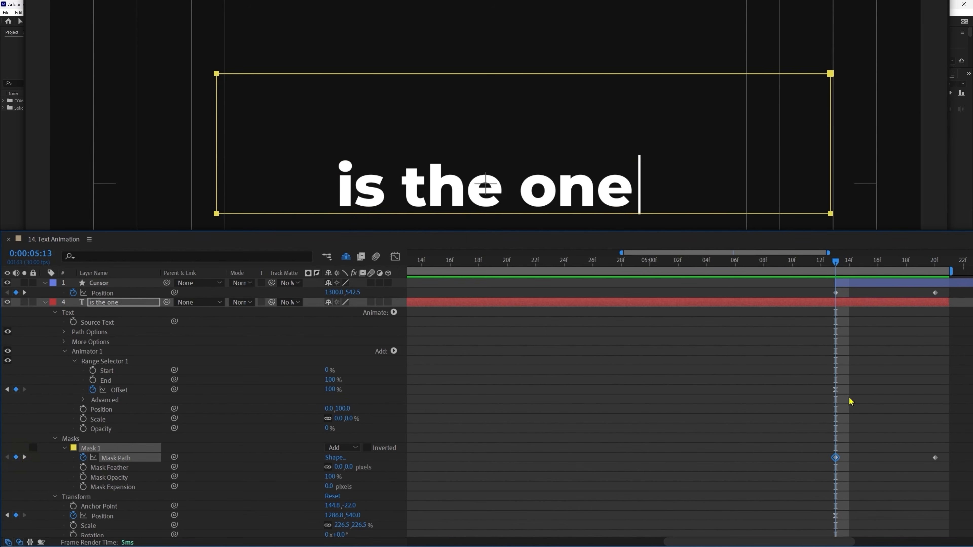
Pull the mask's right edge to the cursor at 0:00:05:13, and back to the start of the text at 0:00:05:20.
key(u)
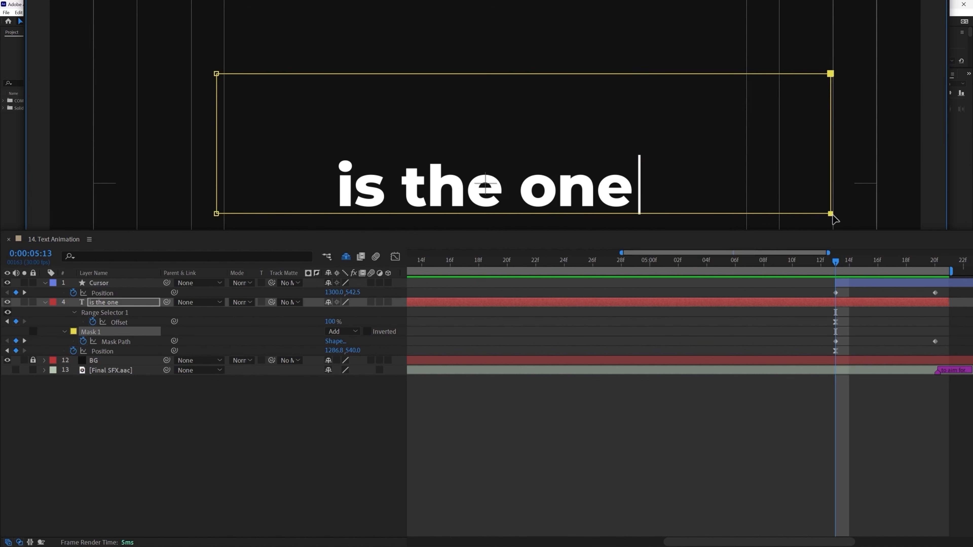
drag(832, 216, 640, 216)
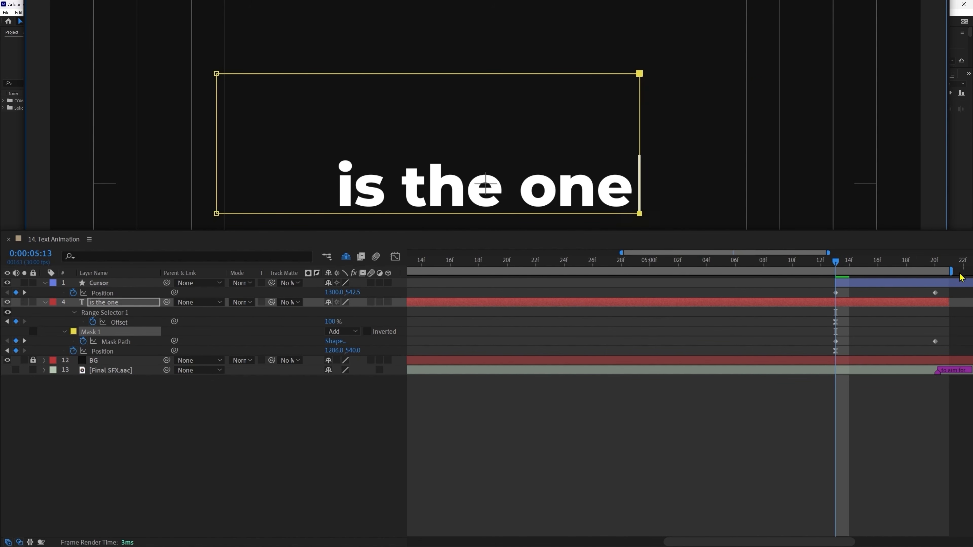
click(936, 264)
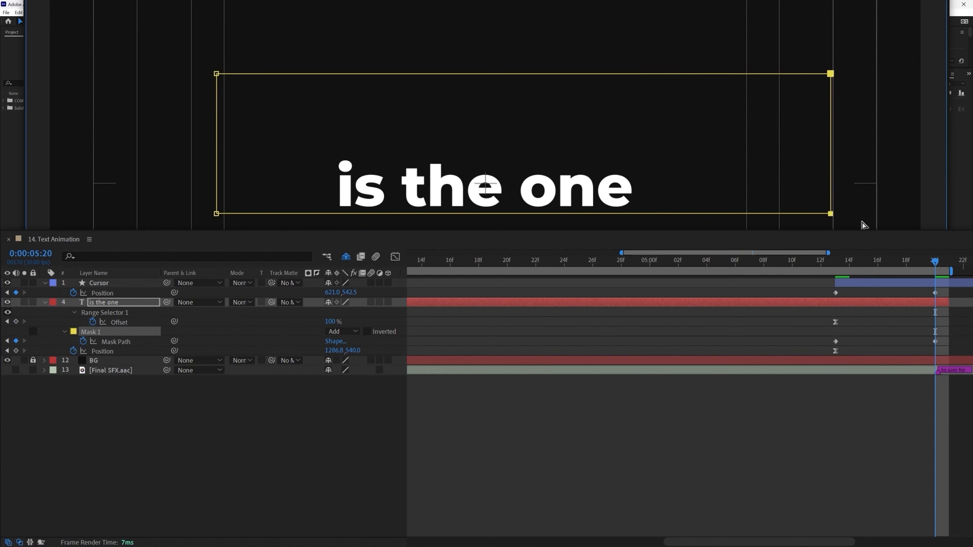
click(830, 214)
drag(831, 216, 337, 217)
Easy-ease the Cursor's Position and the text's Mask Path keyframes, and preview the cursor wiping the text away from 0:00:05:04.
drag(771, 271, 830, 343)
key(F9)
key(F2)
click(704, 259)
click(781, 492)
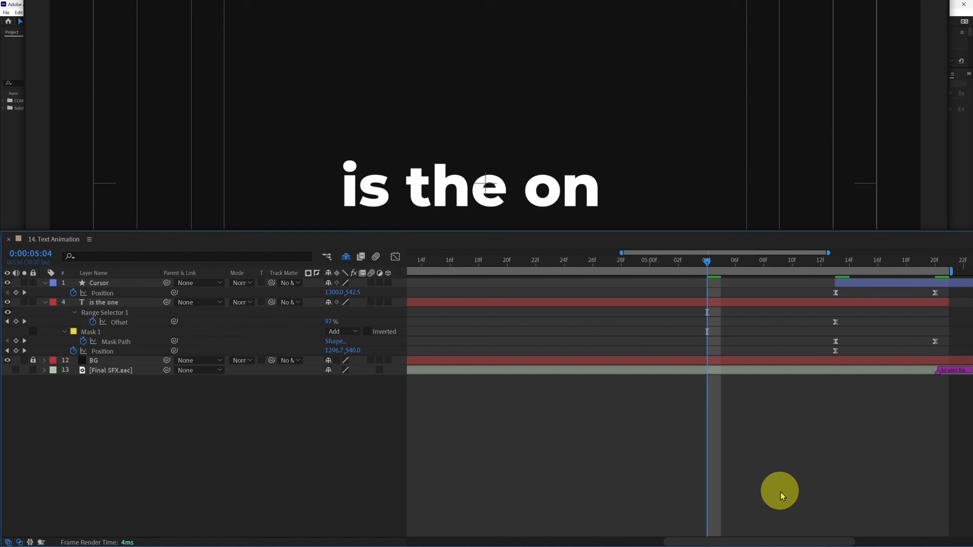
key(space)
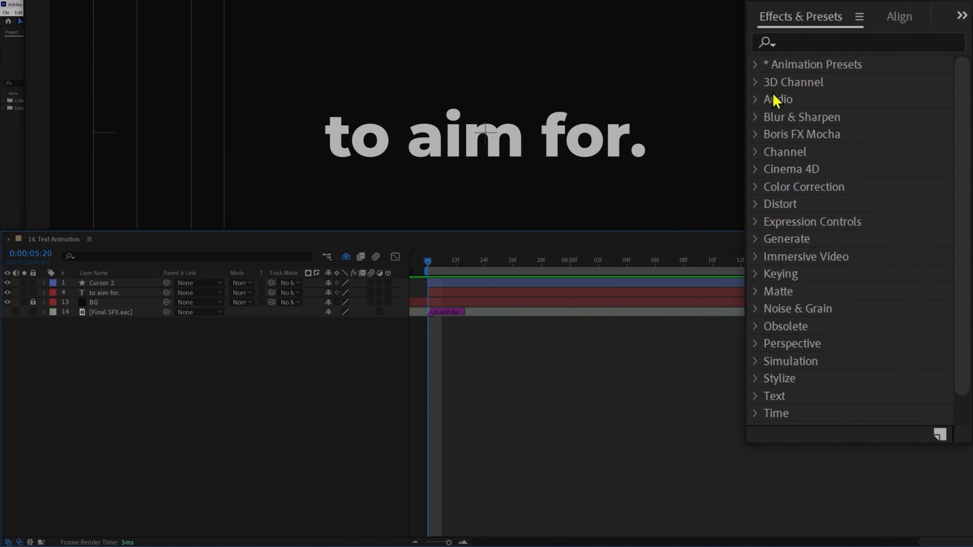
Browse the Text animation presets and examine the 3D Text and Animate In previews in the MotionIsland web gallery.
click(755, 64)
click(773, 222)
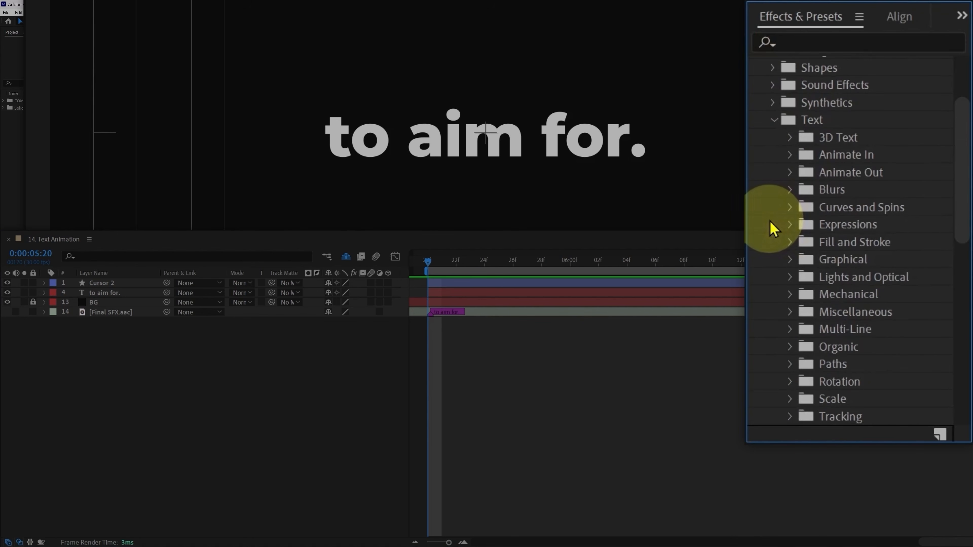
mouse_move(950, 155)
mouse_down()
mouse_move(957, 151)
mouse_move(955, 185)
mouse_move(951, 152)
mouse_move(962, 157)
mouse_up()
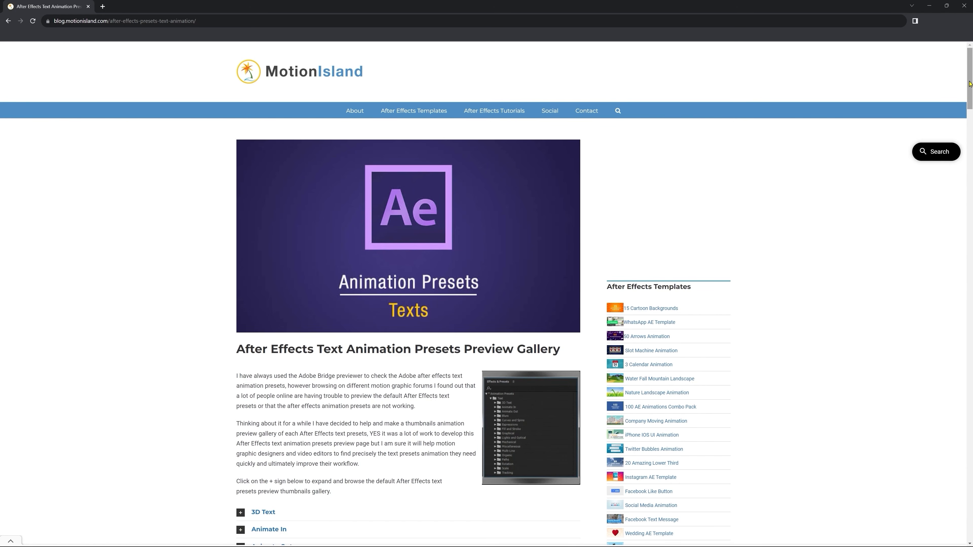
drag(969, 83, 962, 135)
click(235, 89)
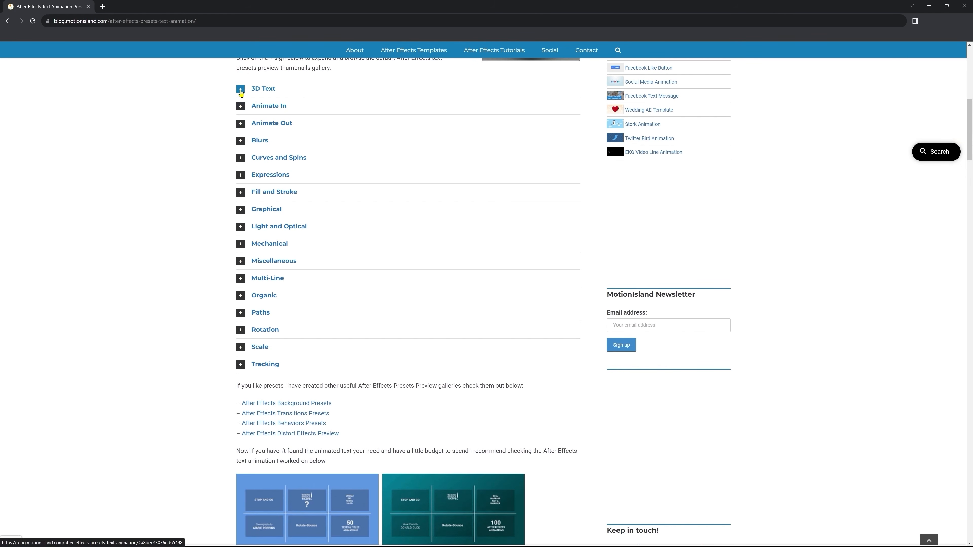
drag(968, 110, 957, 161)
click(253, 307)
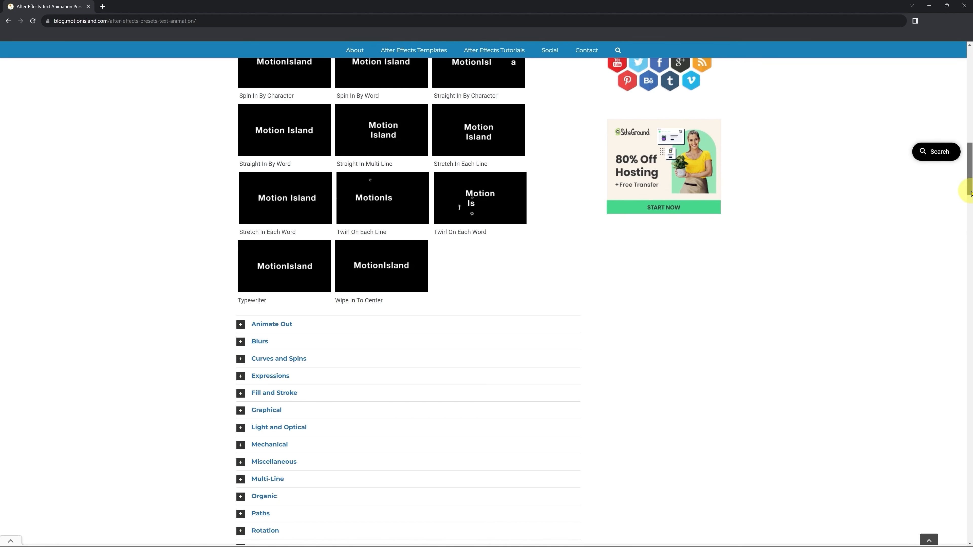
drag(971, 193, 919, 157)
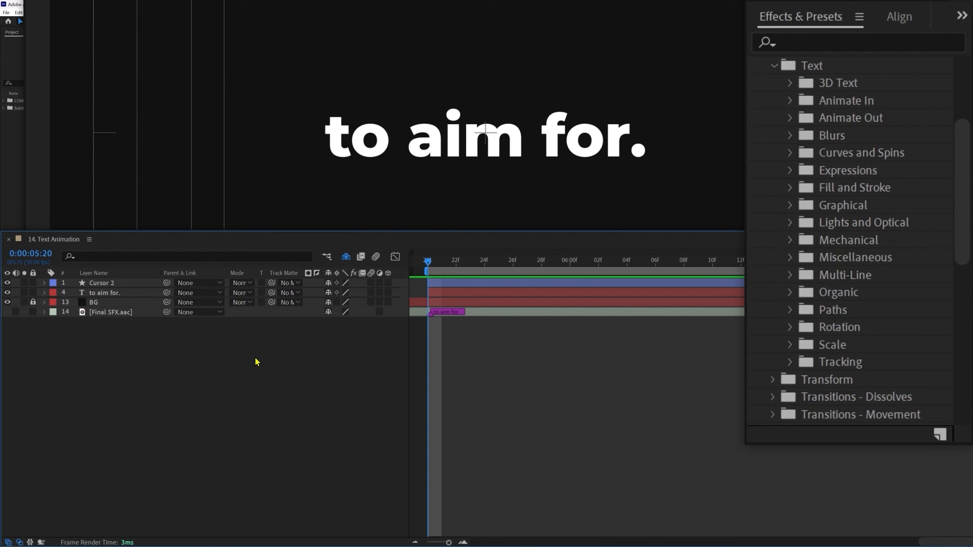
Find the Typewriter preset by searching for "type" and apply it to the "to aim for." layer at 0:00:05:20.
click(133, 293)
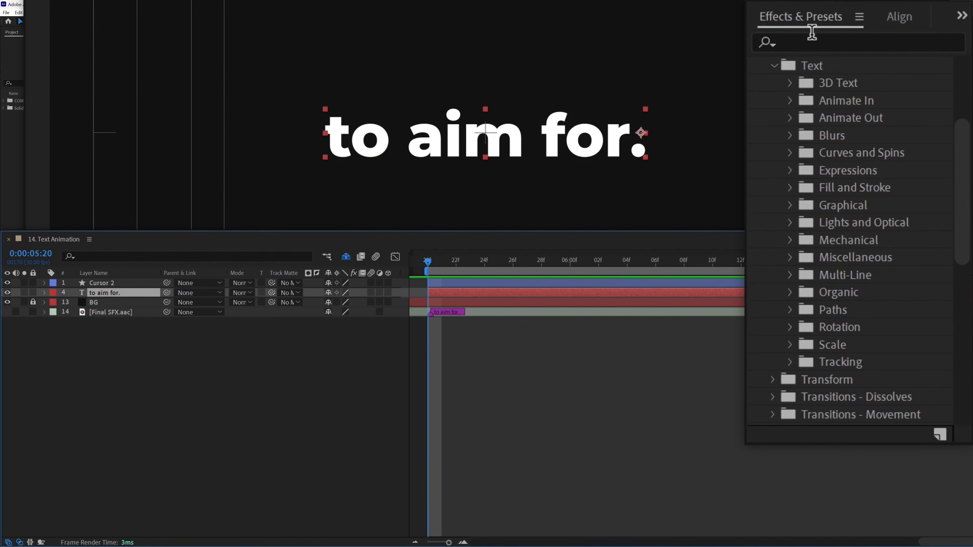
click(796, 43)
text(type)
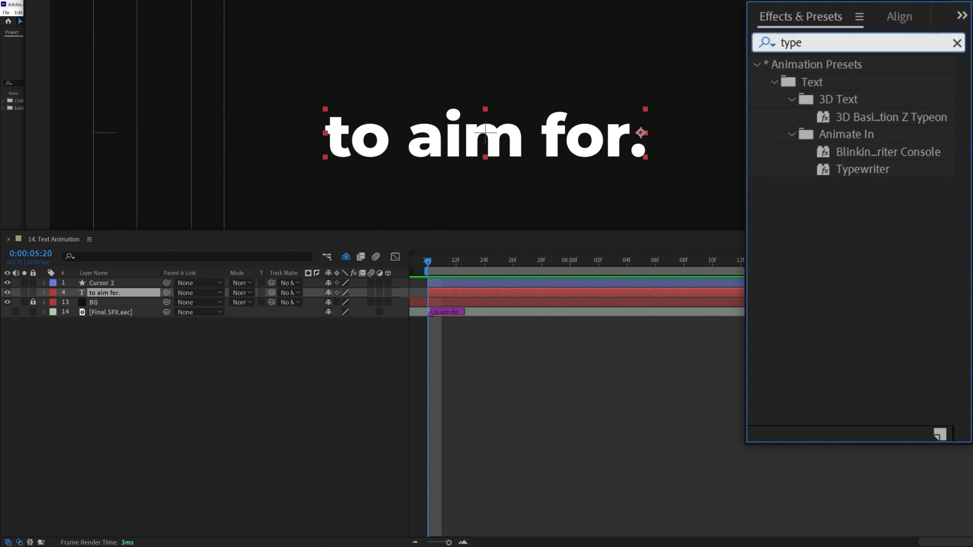
double_click(863, 169)
click(586, 413)
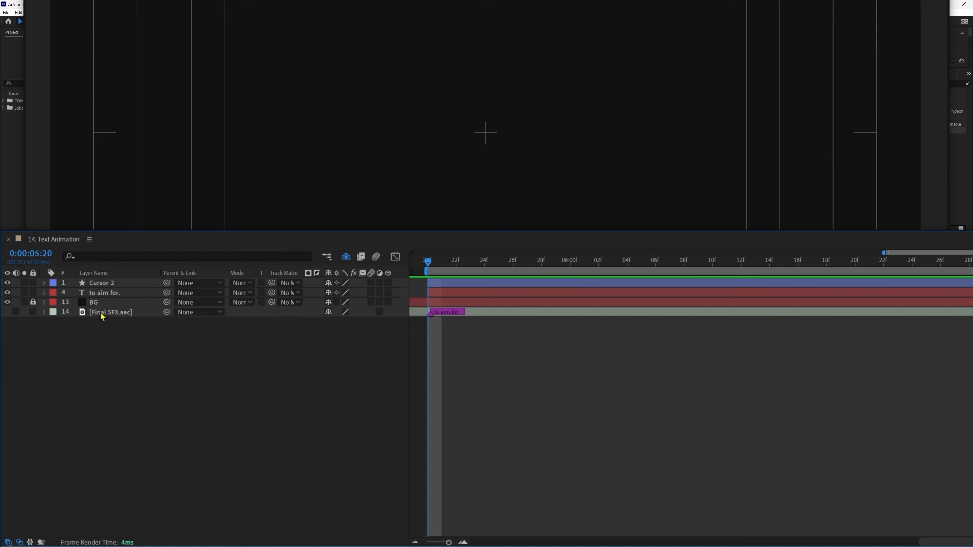
Move the second Start keyframe of the "to aim for." typewriter animator to 0:00:06:08 and preview the typing.
click(104, 292)
key(u)
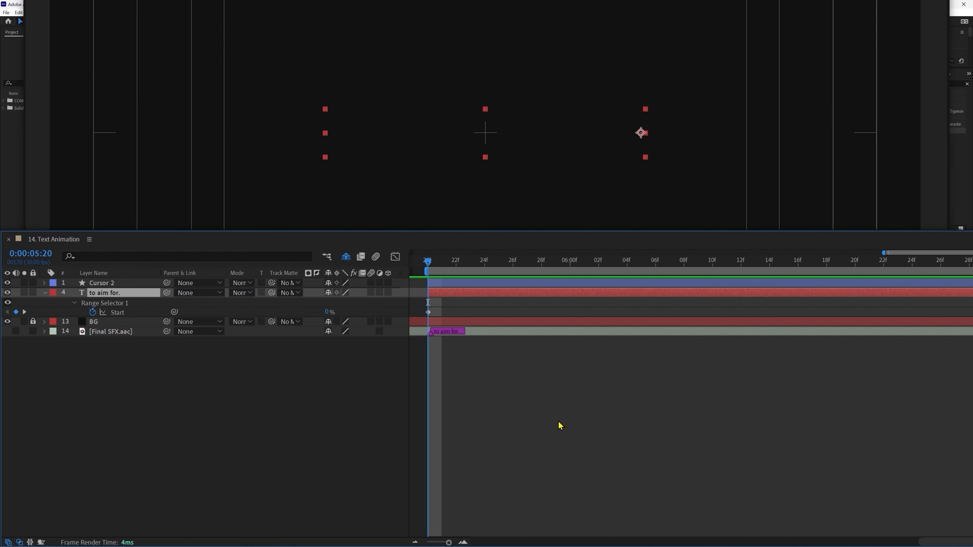
click(44, 293)
click(44, 292)
click(91, 342)
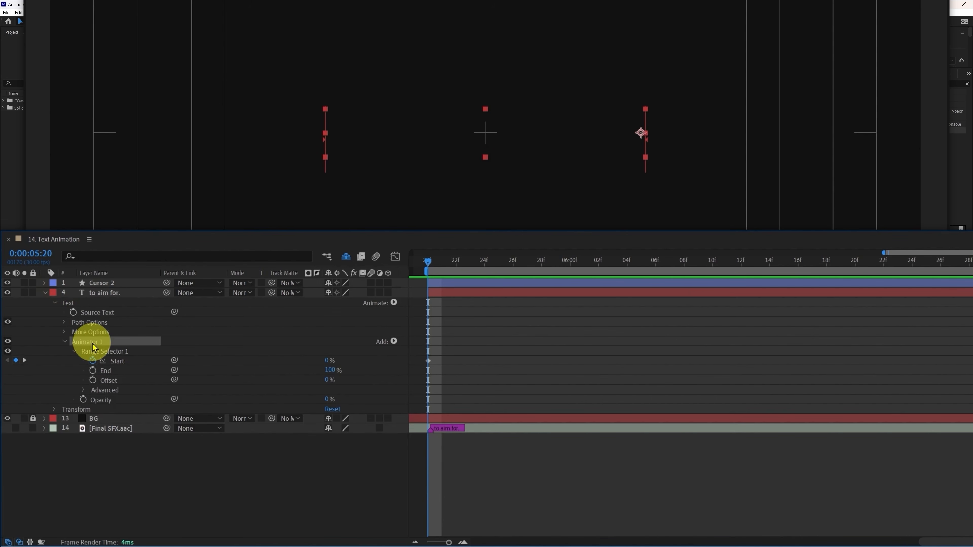
click(570, 348)
key(minus)
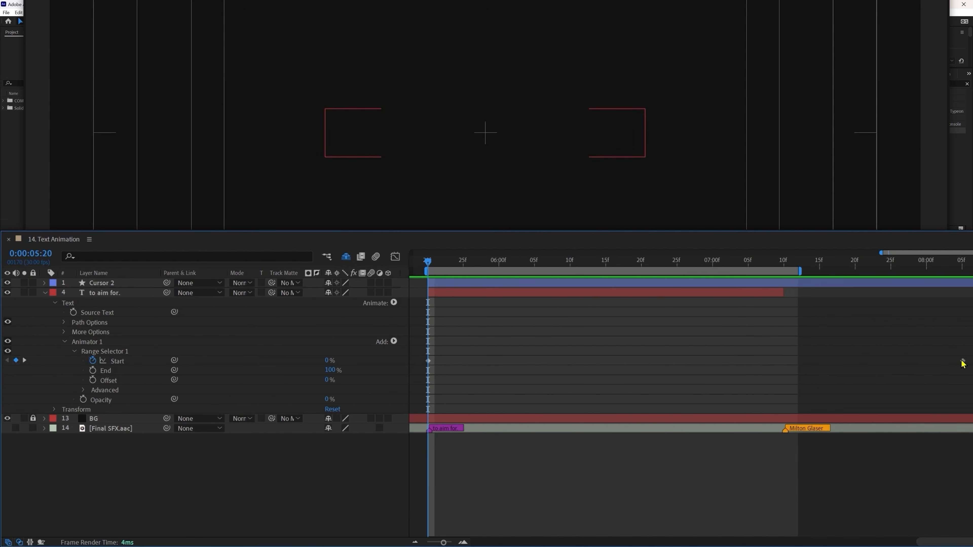
click(45, 254)
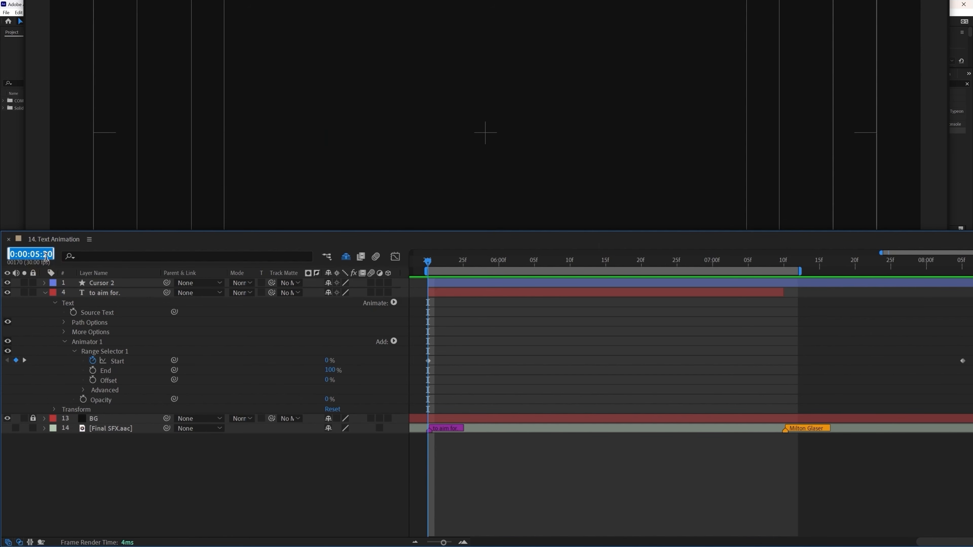
key(Return)
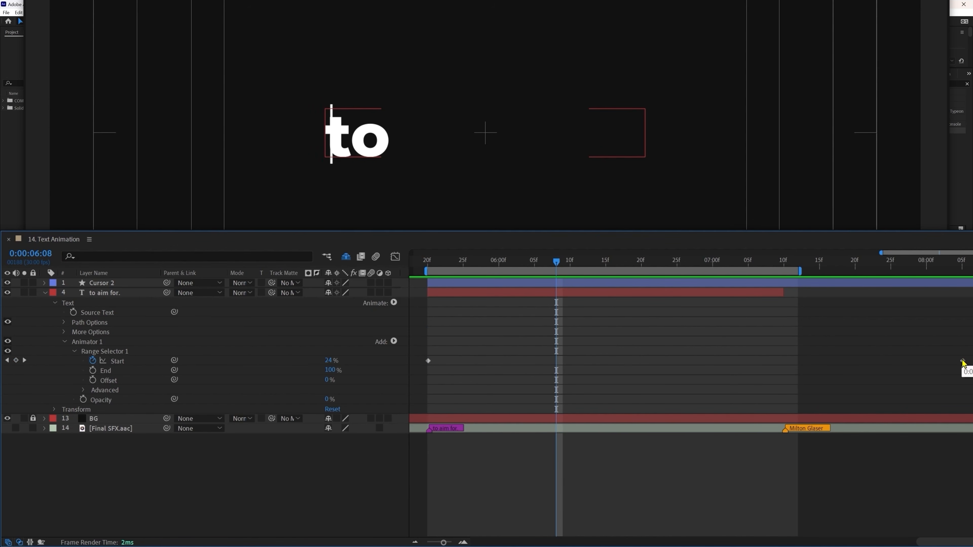
drag(963, 362, 558, 381)
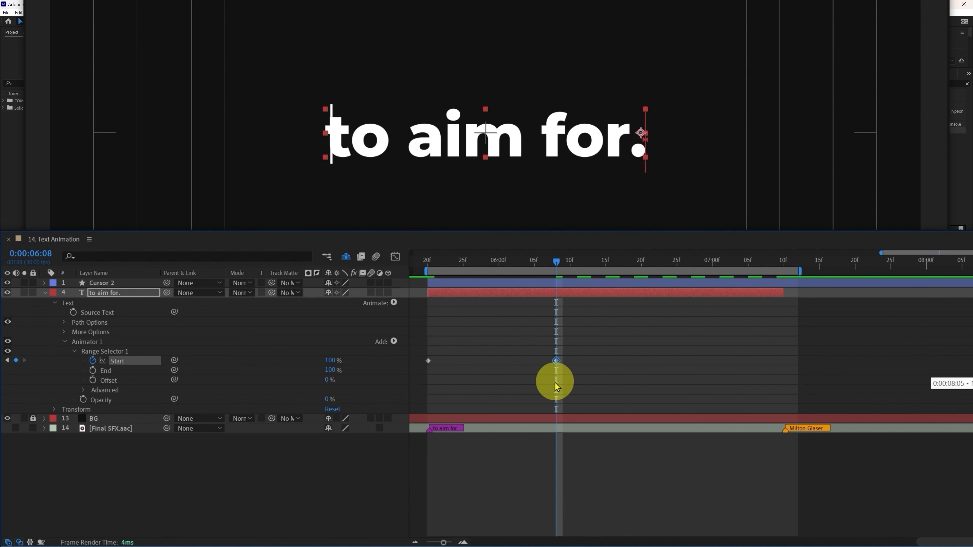
click(428, 263)
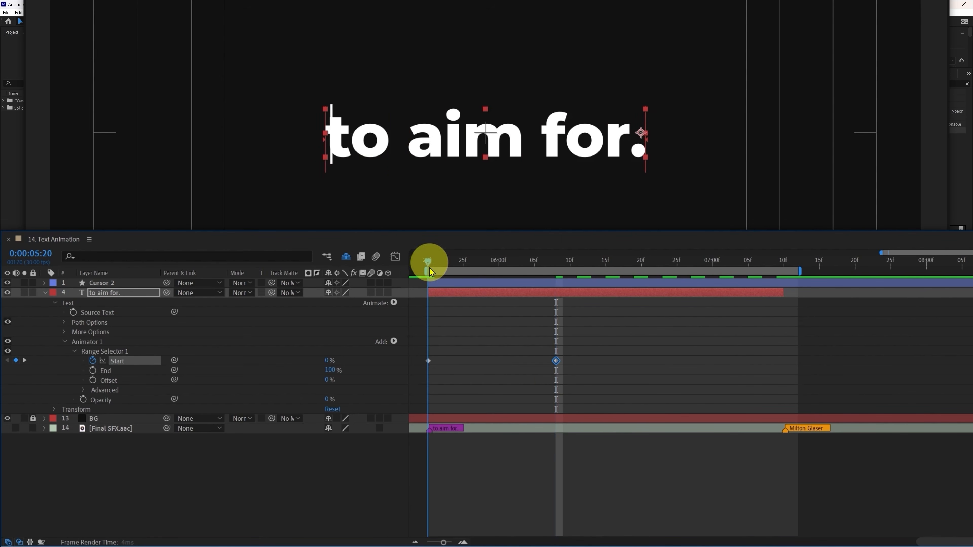
click(463, 321)
key(space)
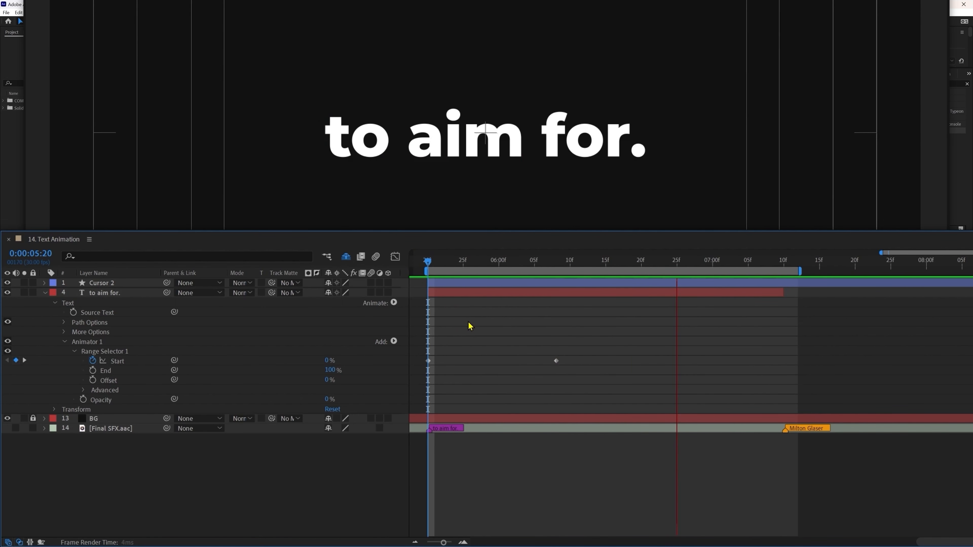
Set the range selector's Start to 64% at 0:00:05:29 as a middle keyframe and preview the typing.
click(492, 262)
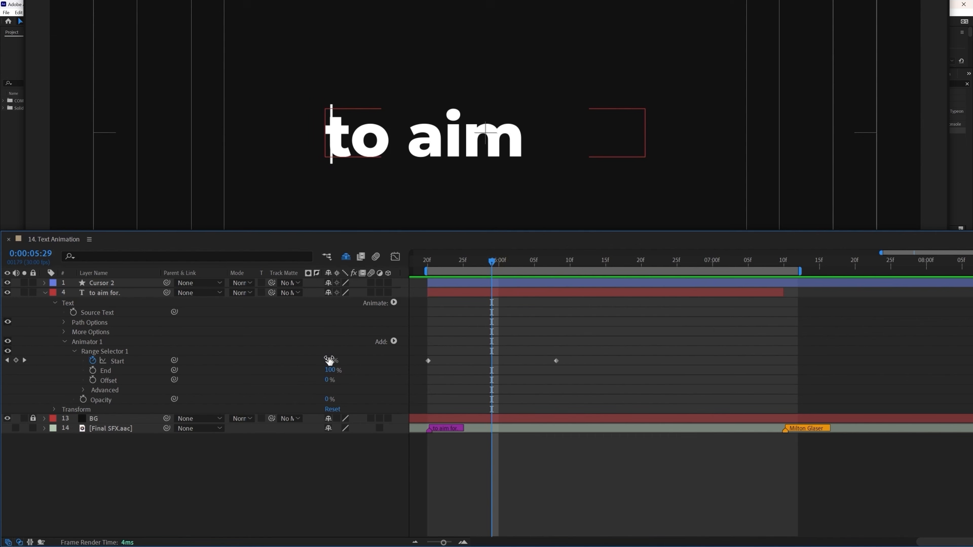
drag(329, 360, 333, 360)
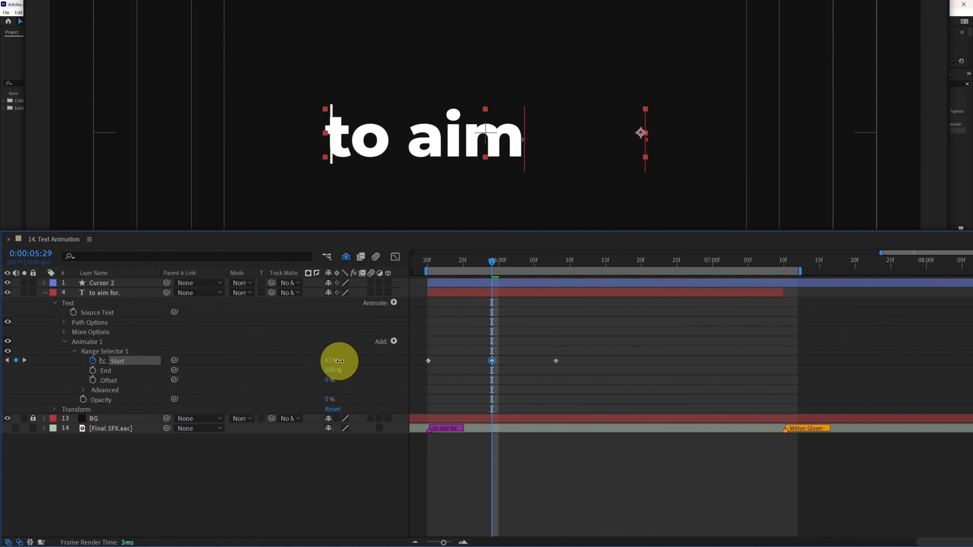
click(543, 337)
key(space)
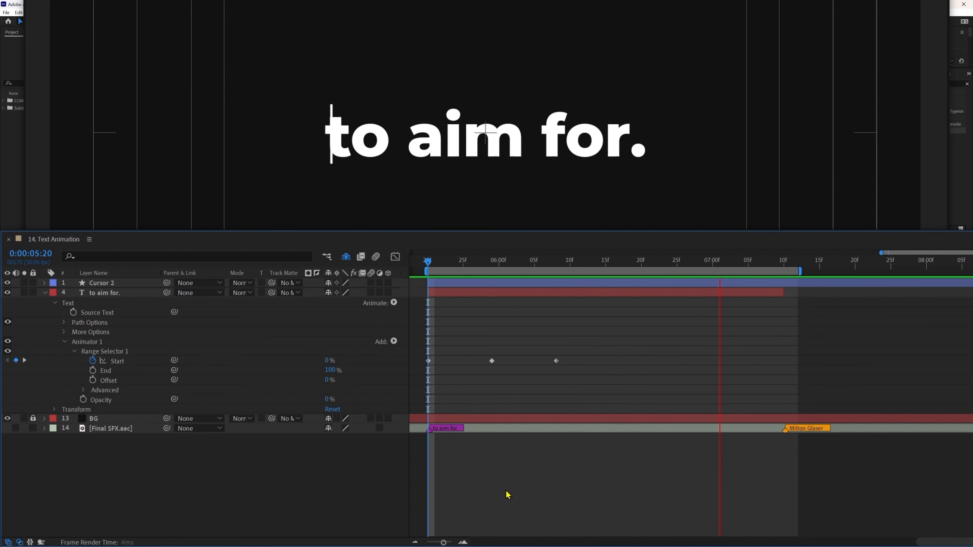
Keyframe the Position of Cursor 2 at 0:00:05:20 and nudge it to 586, 542.5, just before the text.
click(434, 261)
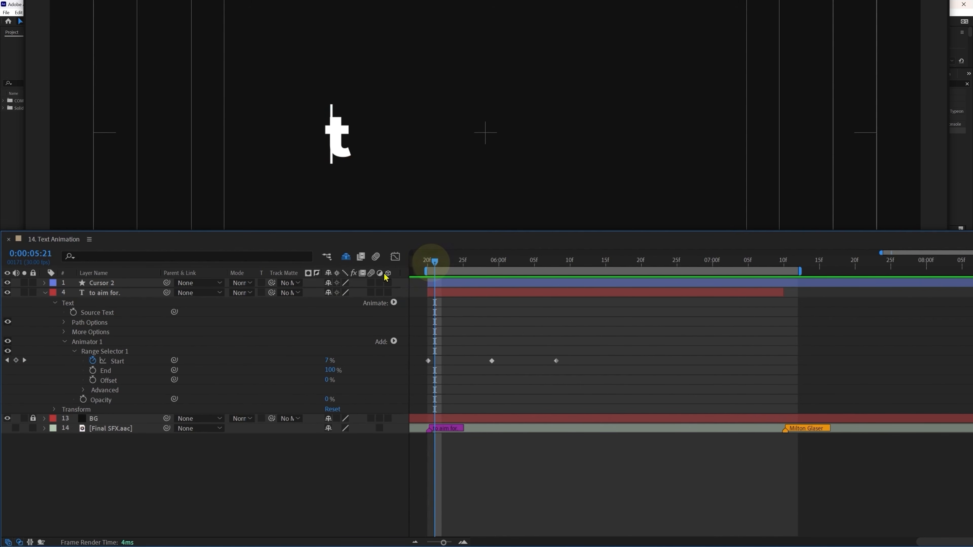
click(428, 262)
click(118, 286)
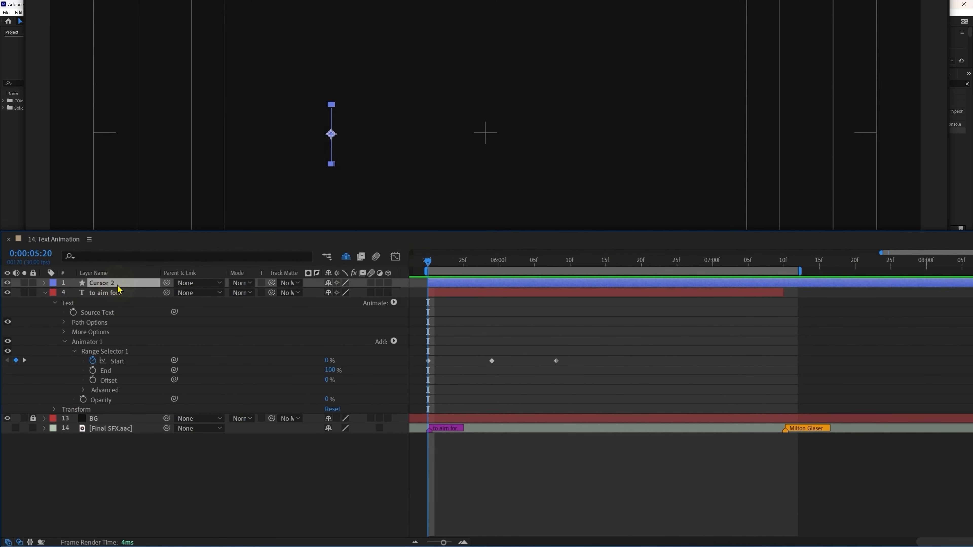
key(p)
click(74, 294)
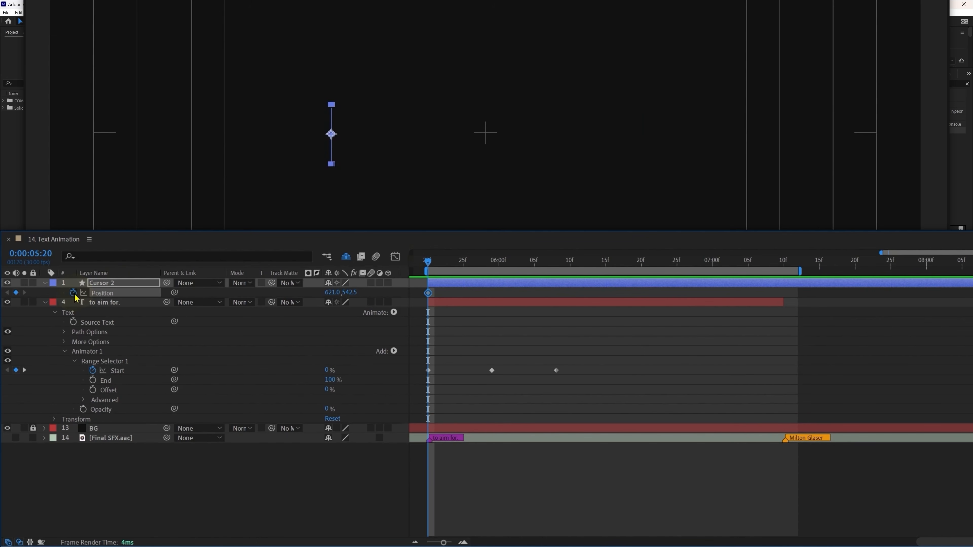
key(Left)
key(Left)
key(Left)
key(Left)
key(Left)
key(Left)
key(Left)
key(Left)
key(Left)
key(Left)
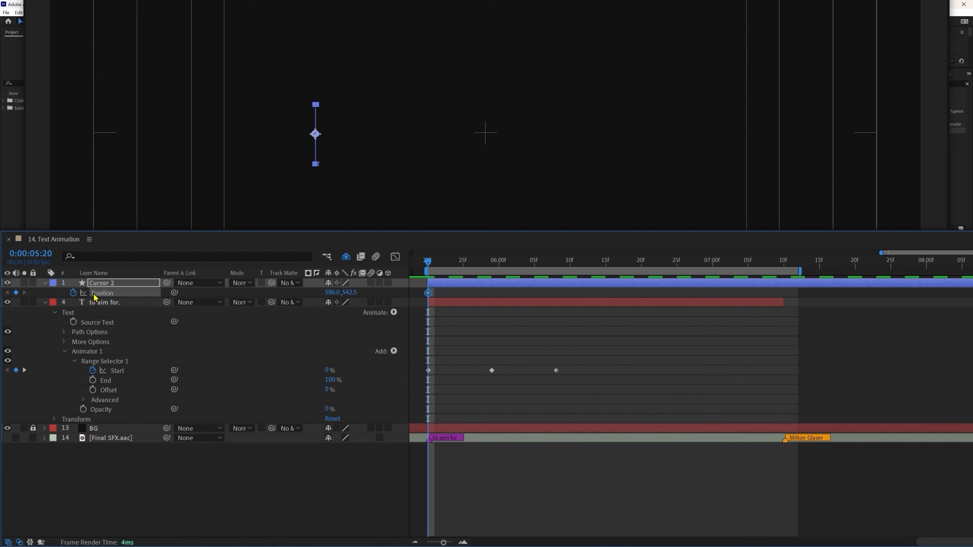
Move Cursor 2 to 1054, 542.5 after "aim" at 0:00:05:29, and past the end of "for." at 0:00:06:08.
key(k)
drag(316, 124, 526, 151)
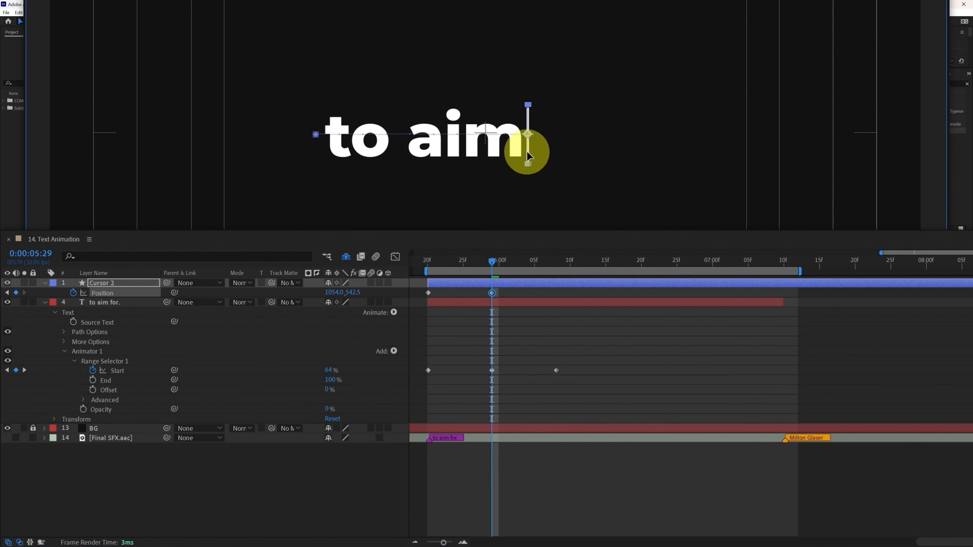
key(k)
drag(528, 107, 651, 133)
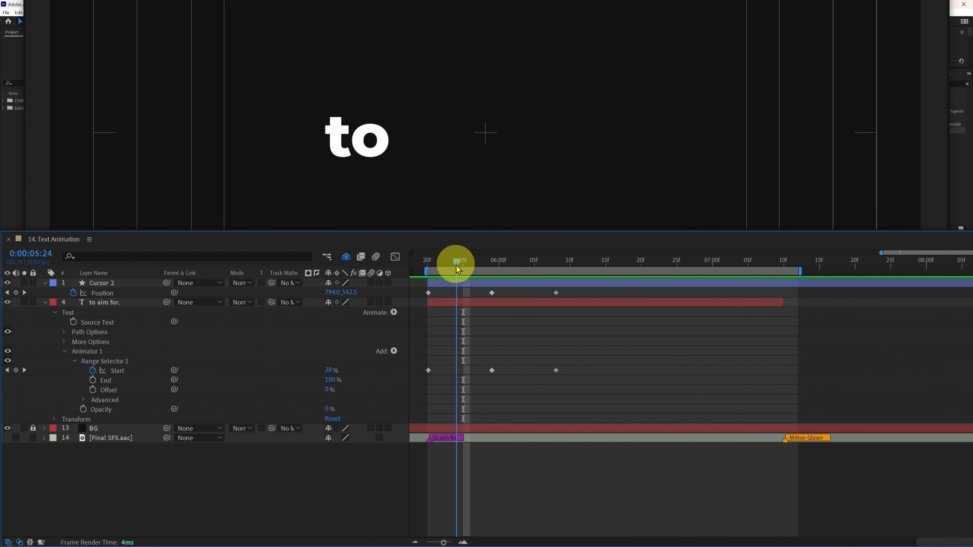
Adjust Cursor 2's Position between the existing keyframes at 0:00:05:26 and to 1240.1, 542.5 at 0:00:06:04, and preview the result.
drag(456, 269, 471, 270)
drag(459, 155, 463, 155)
key(space)
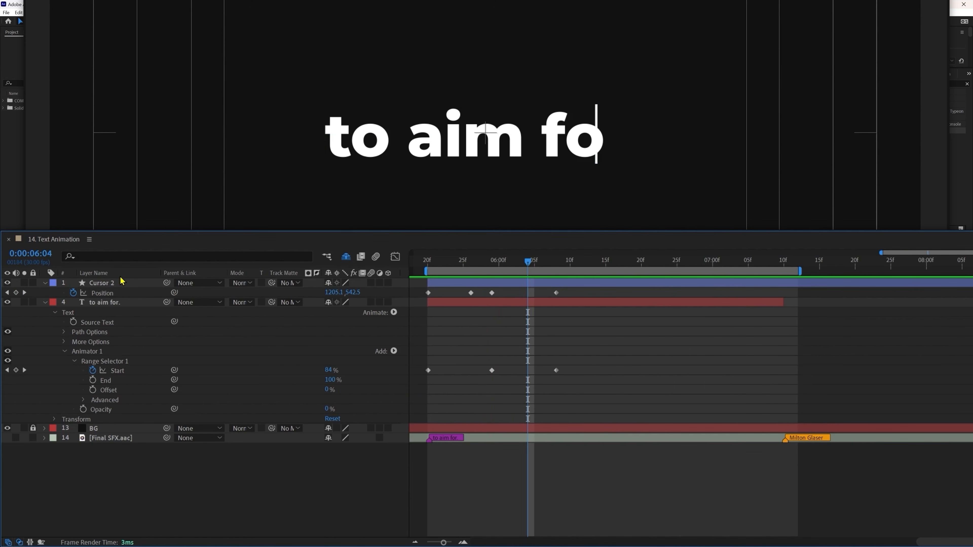
click(121, 282)
drag(333, 292, 351, 292)
click(580, 482)
key(space)
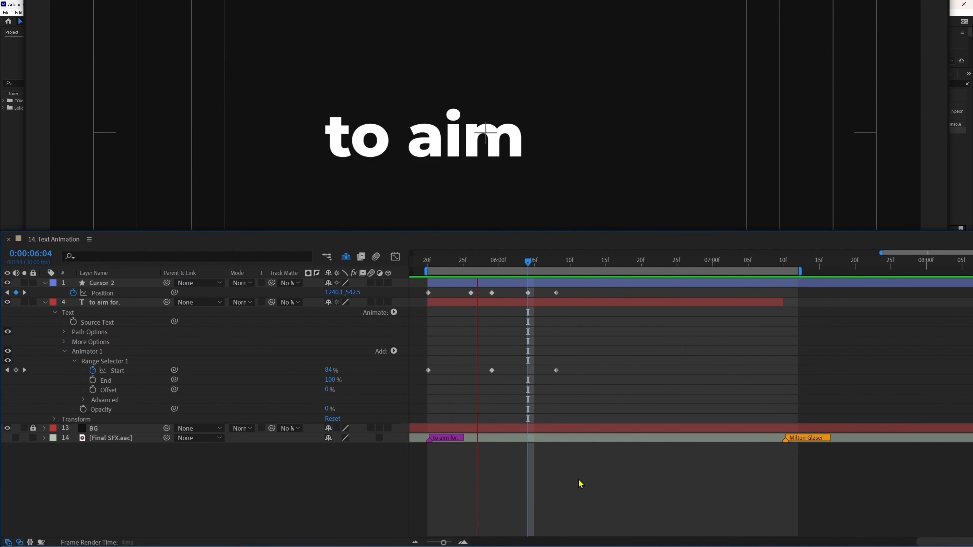
Adjust Cursor 2's Position to 698.3, 542.5 at 0:00:05:22 and preview the typing.
click(444, 260)
click(110, 281)
click(442, 261)
key(alt+shift+p)
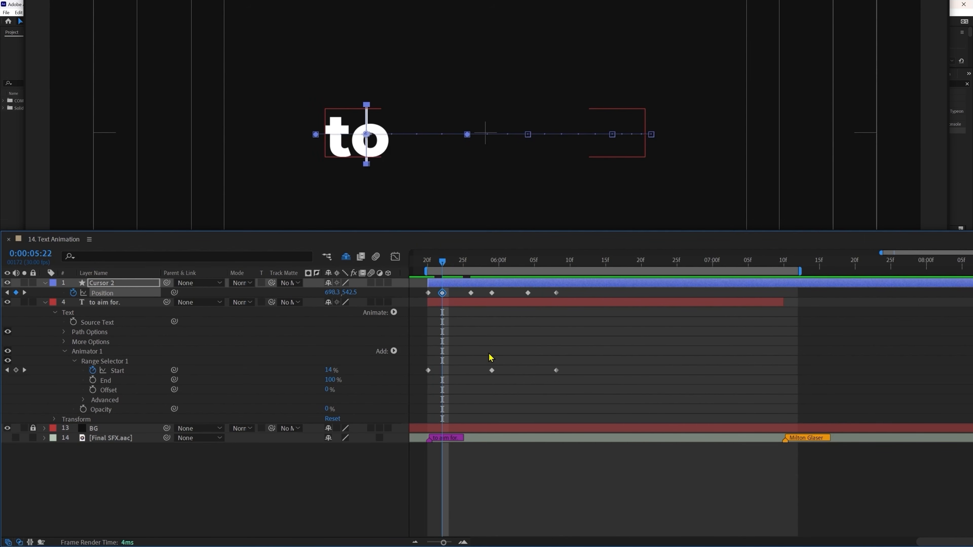
click(490, 358)
key(space)
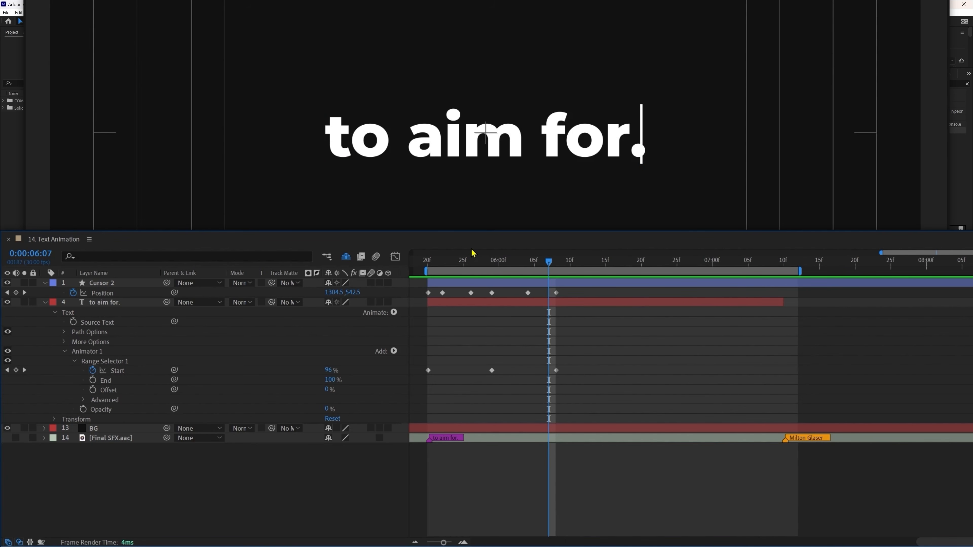
Split the BG layer at 0:00:05:20 and split the resulting segment again at 0:00:07:10.
click(428, 264)
click(110, 429)
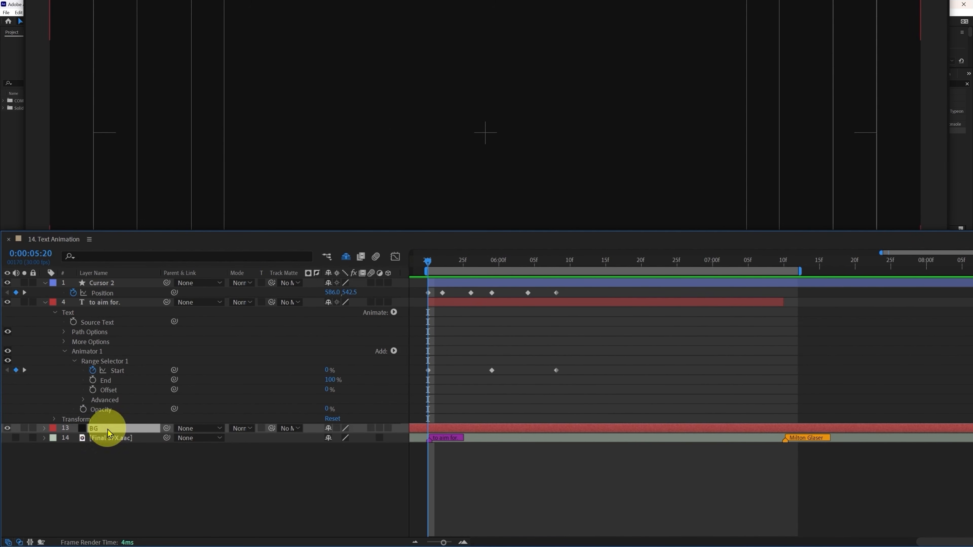
key(ctrl+d)
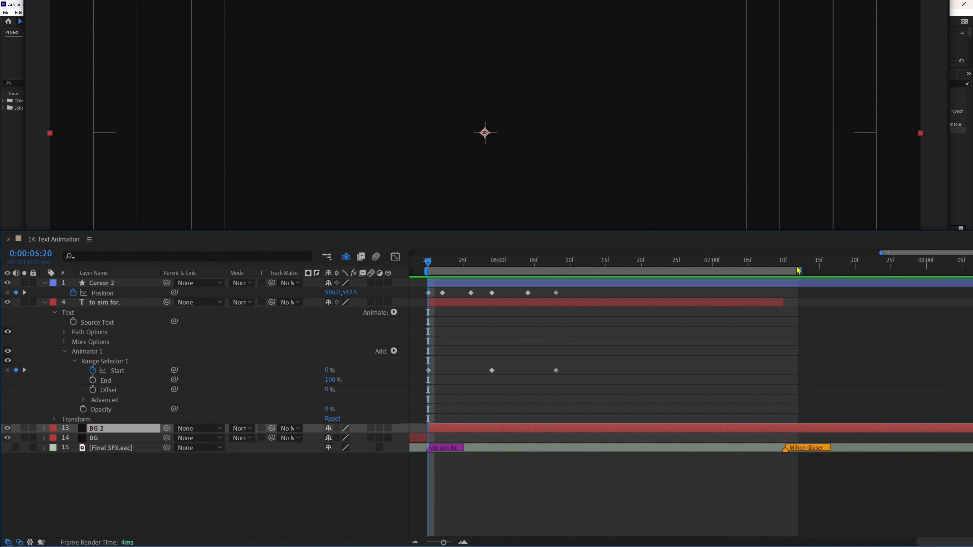
click(783, 265)
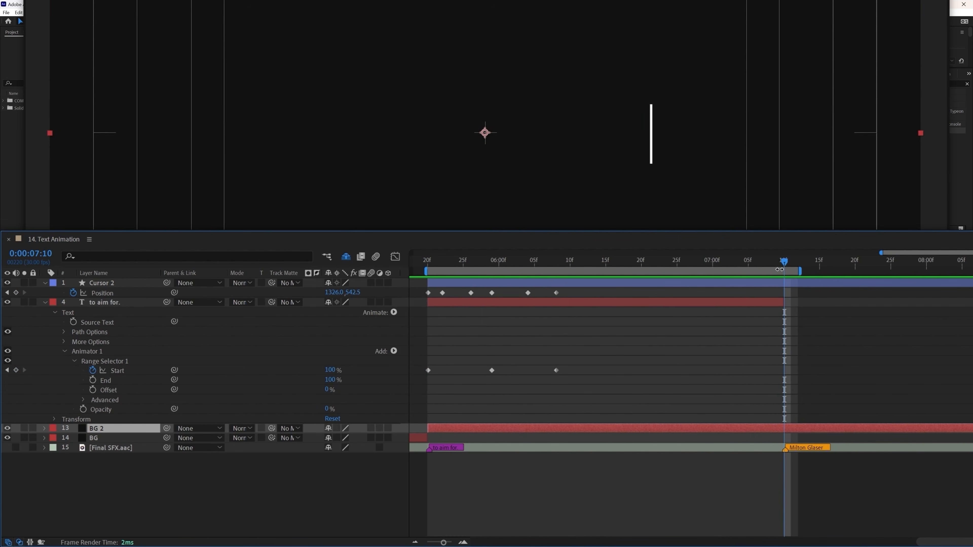
key(ctrl+shift+d)
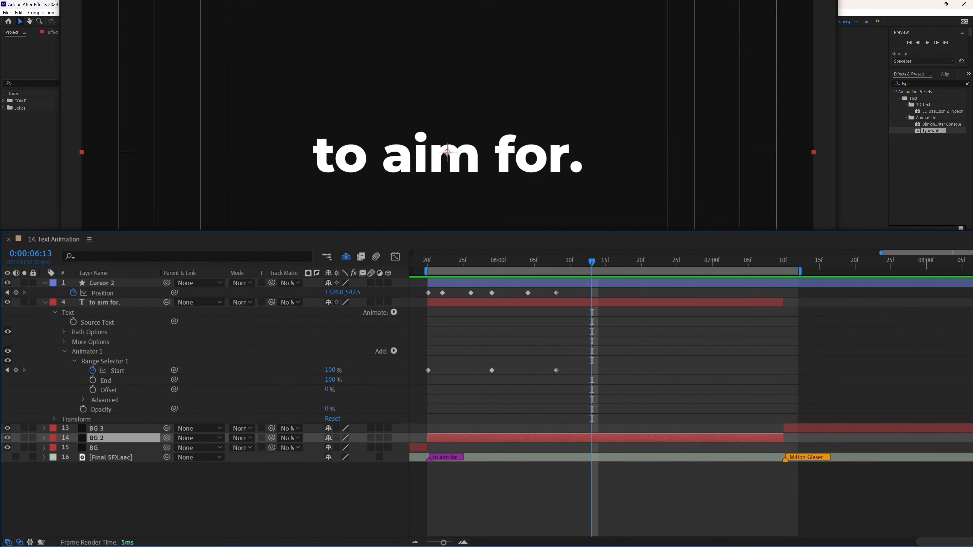
Change the BG 2 solid's color to white (FFFFFF) for the "to aim for." section.
click(65, 13)
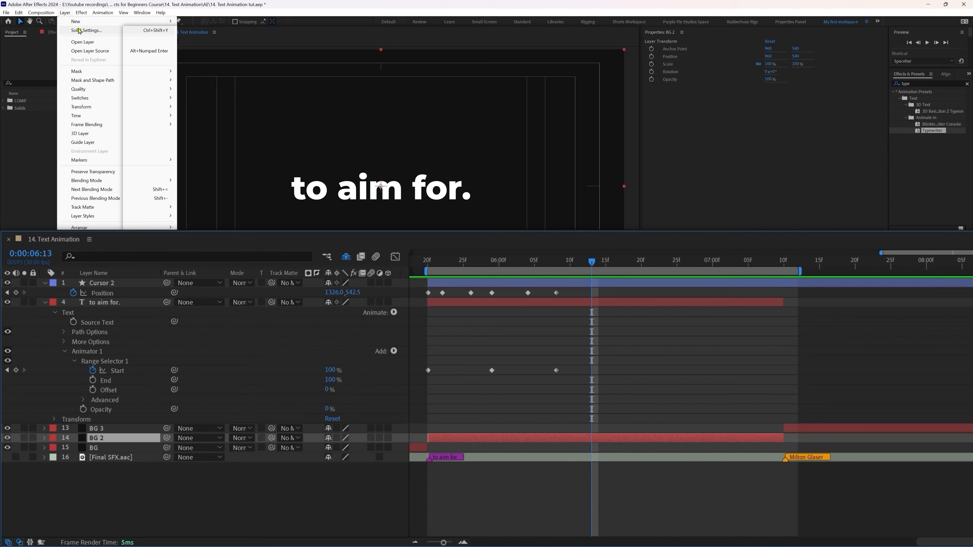
click(84, 26)
click(407, 184)
drag(314, 105, 205, 16)
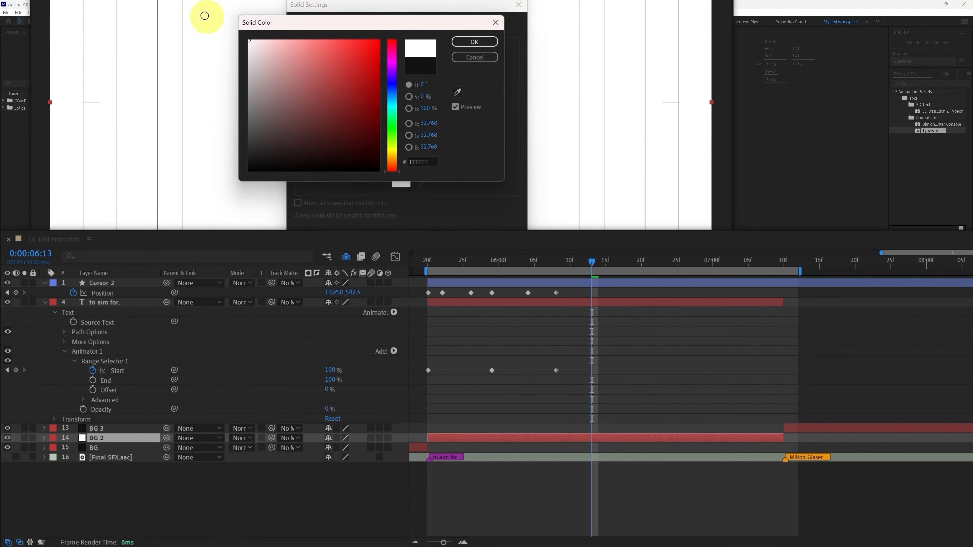
click(474, 42)
click(443, 225)
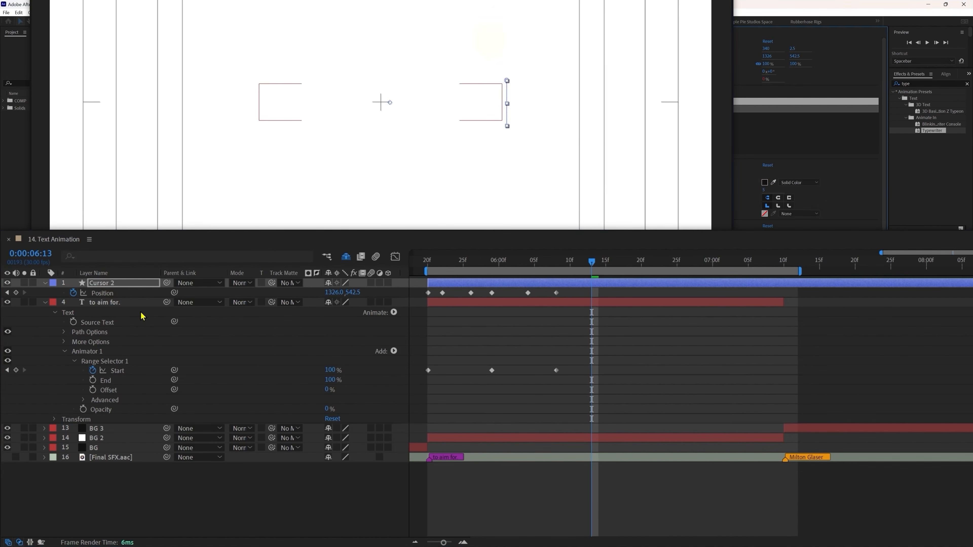
click(143, 321)
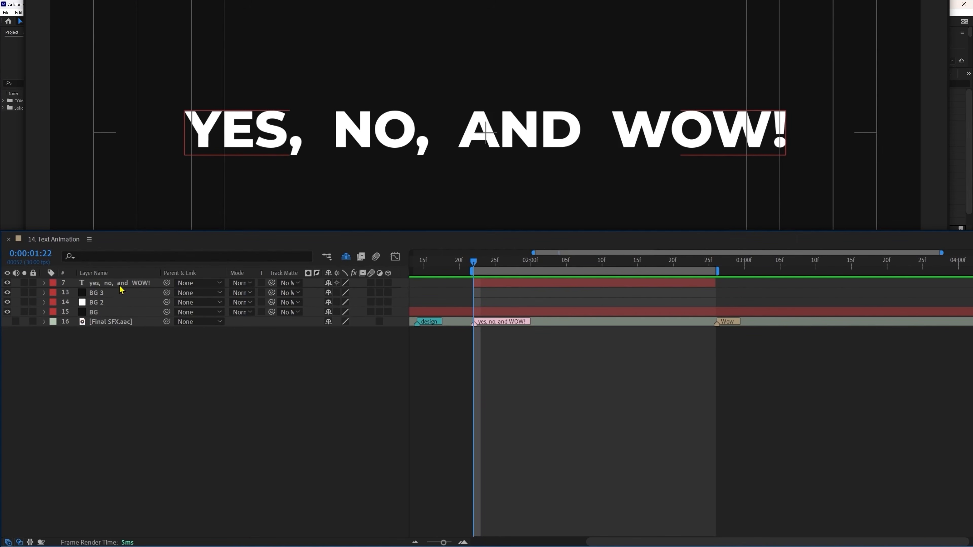
Draw a centered circular mask on the "yes, no, and WOW!" text layer and use Mask 1 as its reversed text path.
click(121, 285)
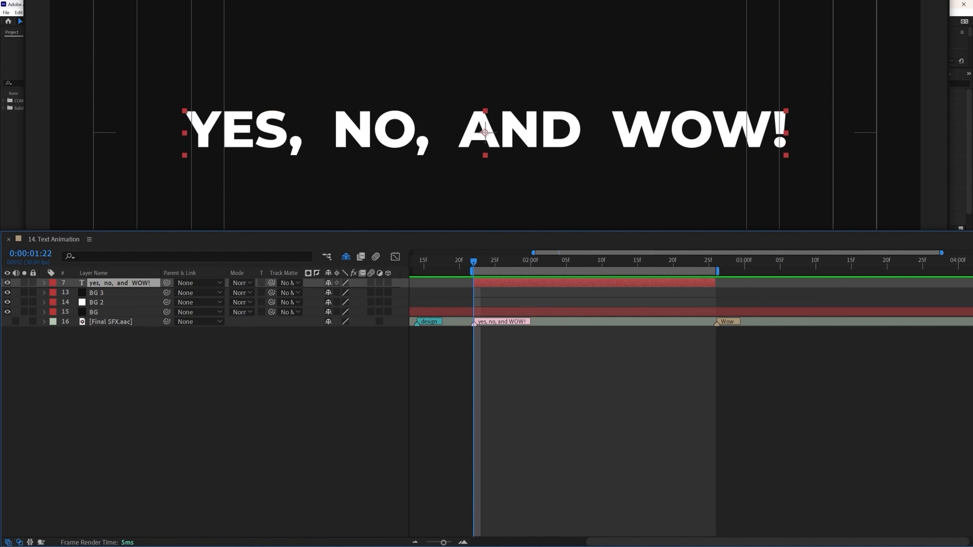
key(ctrl+t)
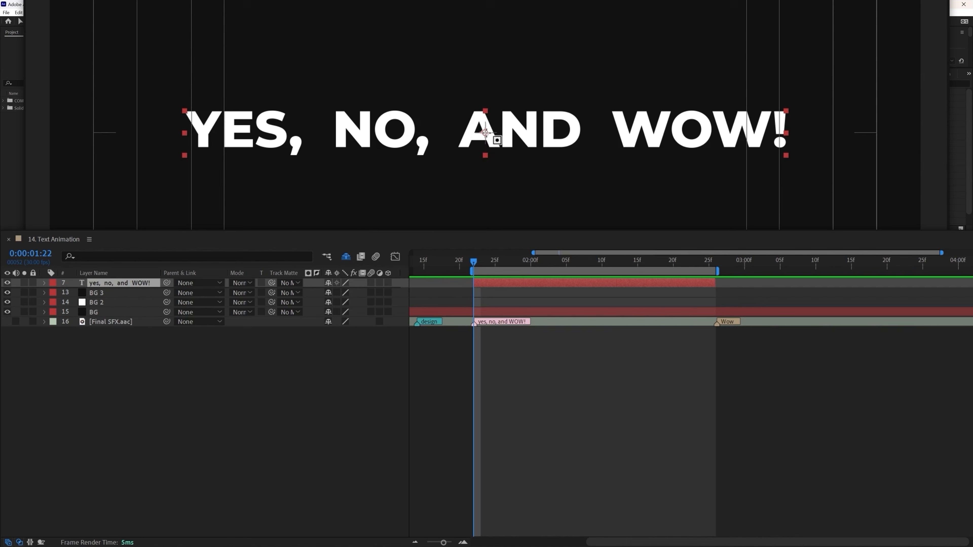
drag(485, 133, 582, 226)
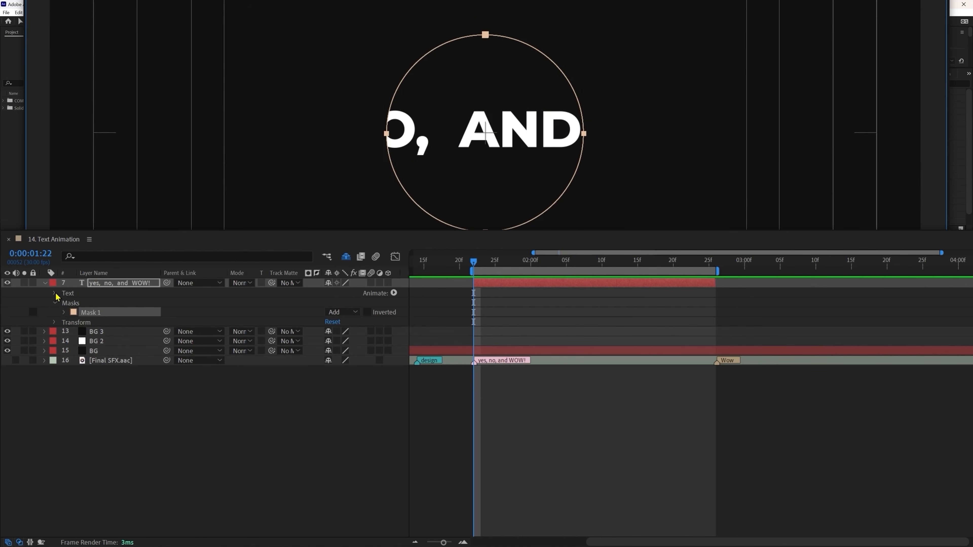
click(54, 294)
click(63, 313)
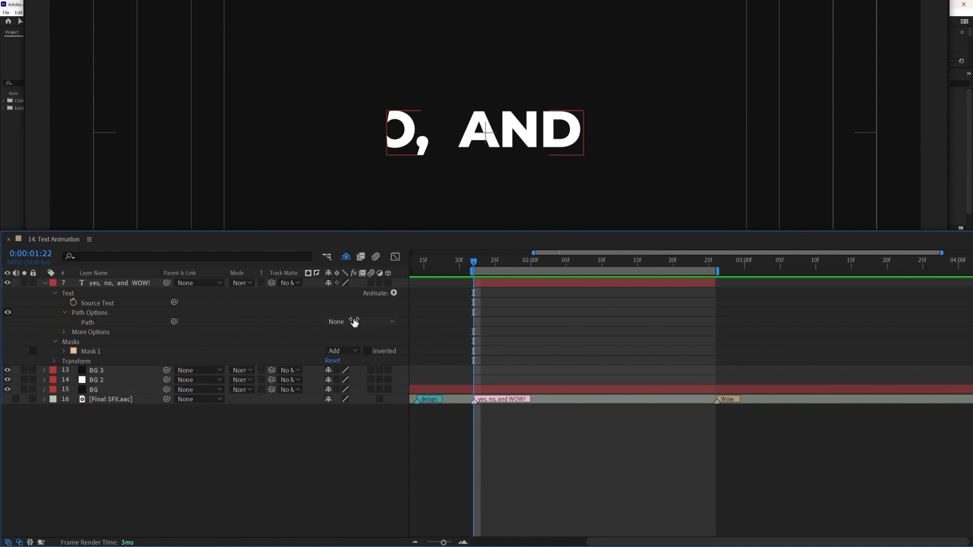
click(356, 324)
click(357, 352)
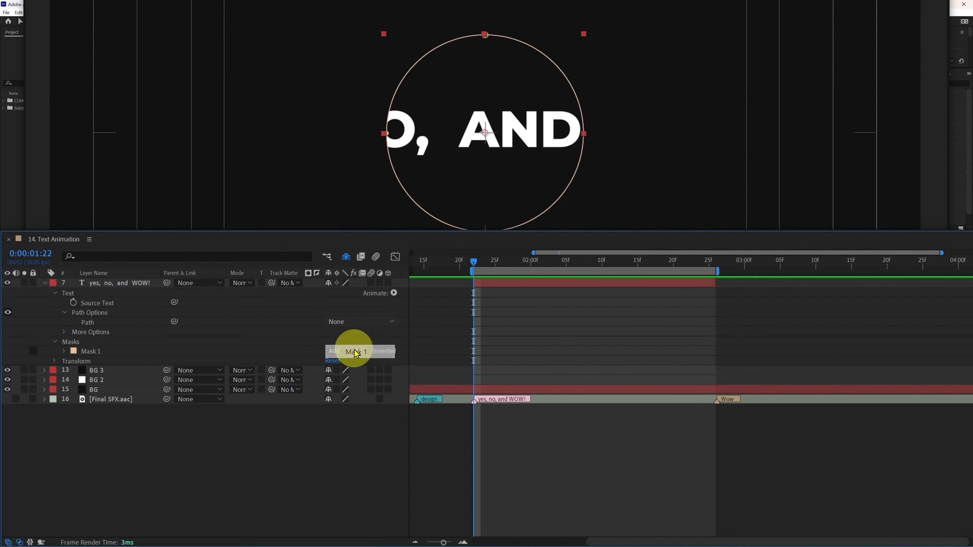
click(330, 332)
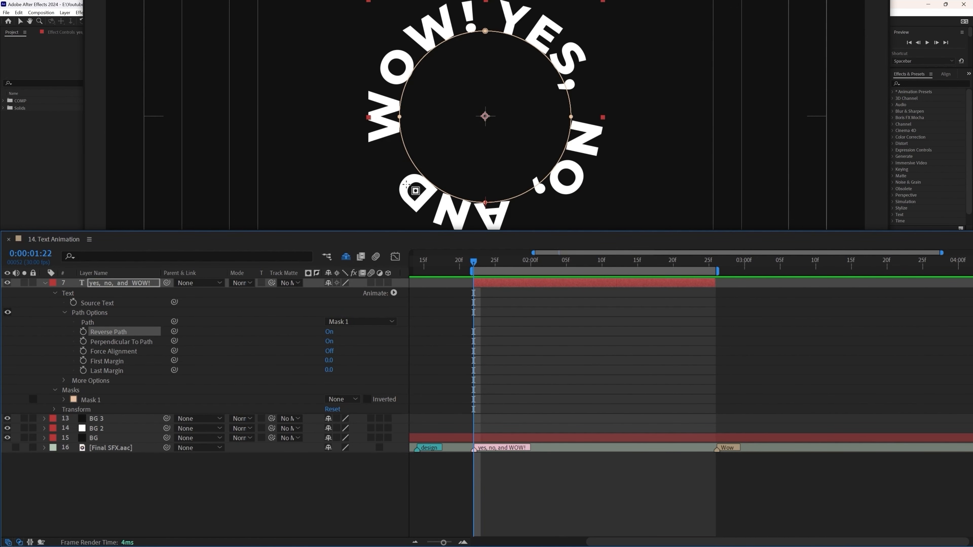
Try sliding the text around Mask 1 by adjusting the First Margin path option.
click(126, 282)
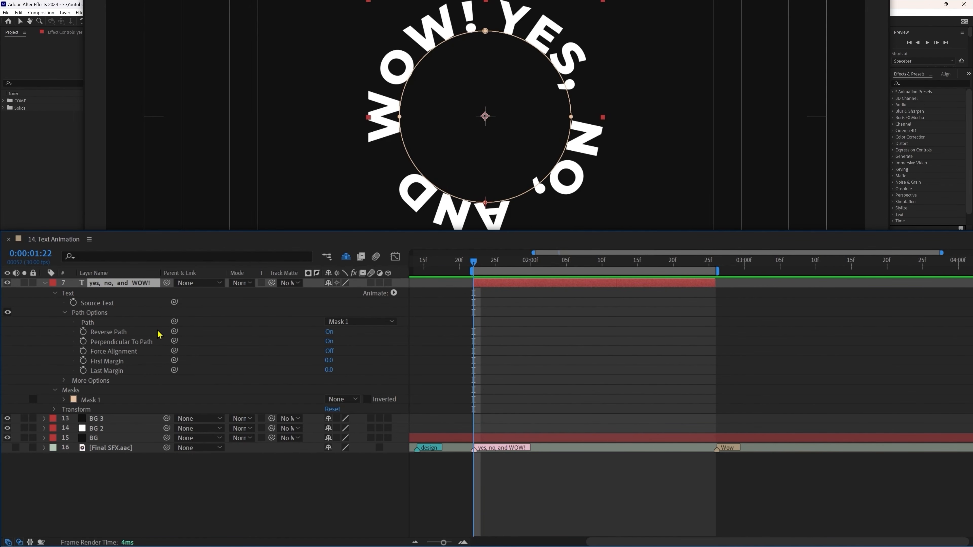
click(130, 363)
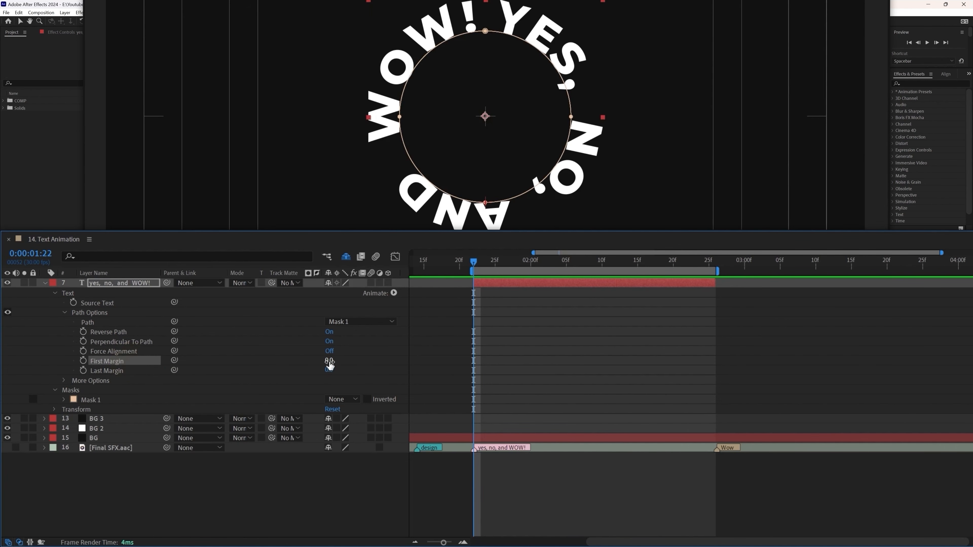
drag(330, 365, 281, 383)
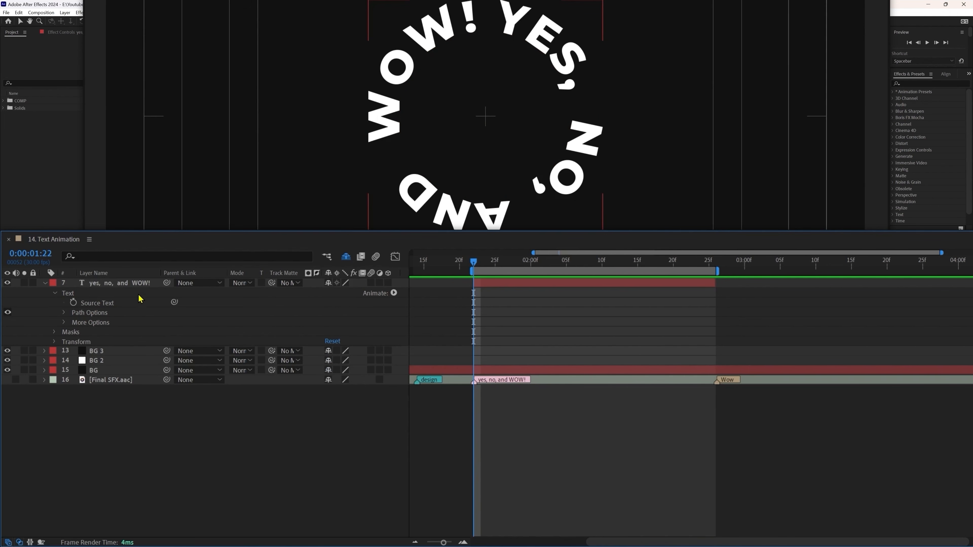
Add Position, Scale and Opacity animator properties to the "yes, no, and WOW!" text layer.
click(137, 283)
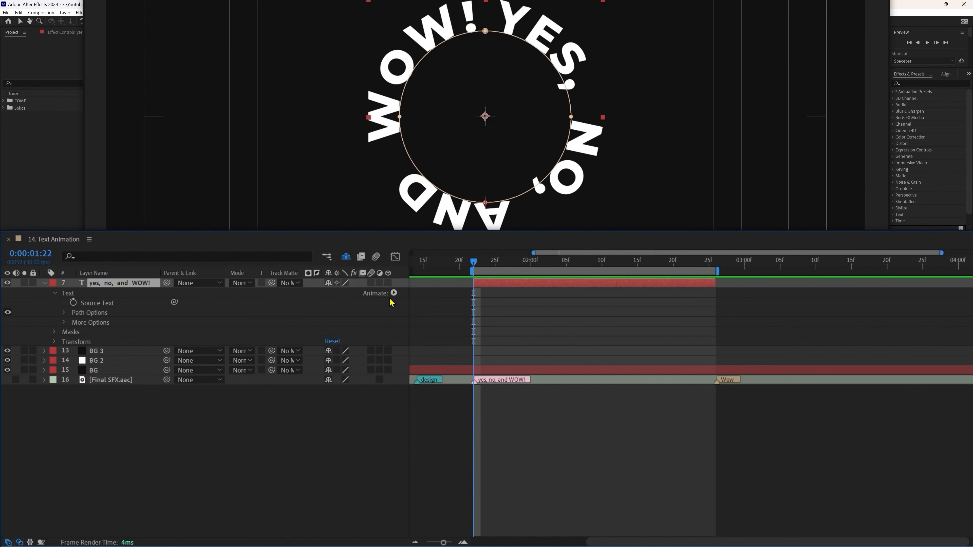
click(394, 293)
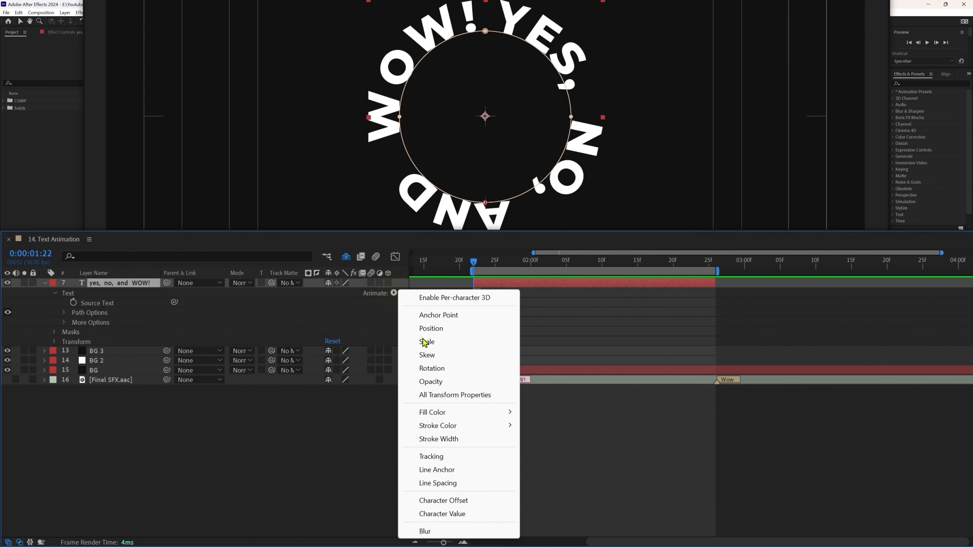
click(436, 330)
click(394, 293)
click(435, 341)
click(394, 294)
click(437, 379)
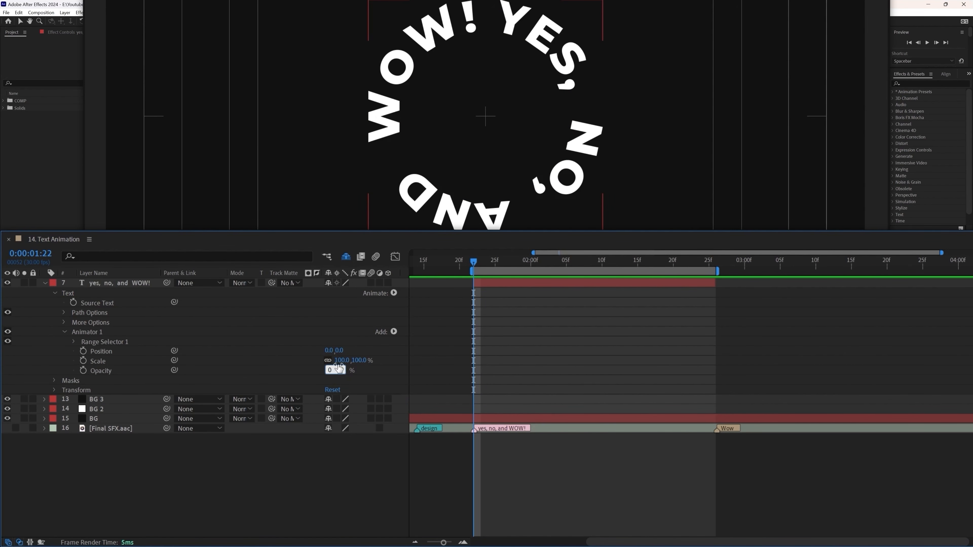
Set Animator 1's Opacity to 0%, Scale to 0% and Position to 0, 50.
click(345, 360)
text(0)
key(shift+Tab)
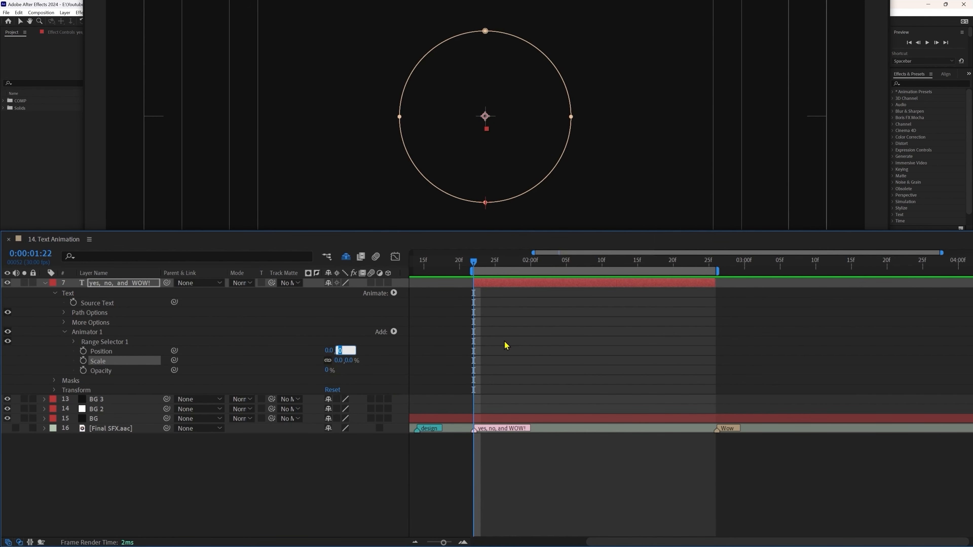
text(50)
key(Return)
Keyframe the range selector's Offset from 0% at 0:00:01:22 to 100% at 0:00:02:07, apply Easy Ease and preview the reveal.
click(73, 342)
click(93, 370)
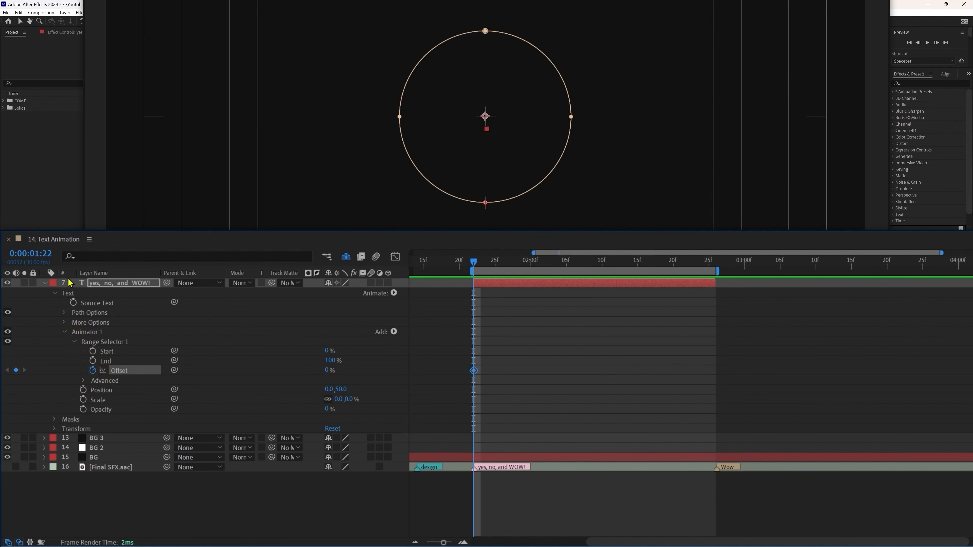
text(+15)
key(Return)
drag(327, 370, 711, 374)
drag(471, 360, 636, 387)
key(F9)
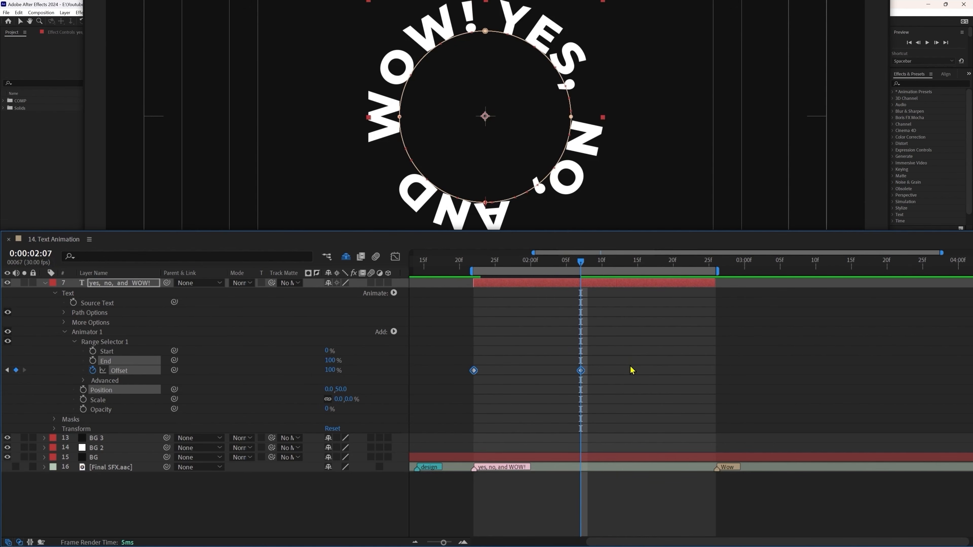
click(514, 315)
key(j)
key(Page_Up)
key(space)
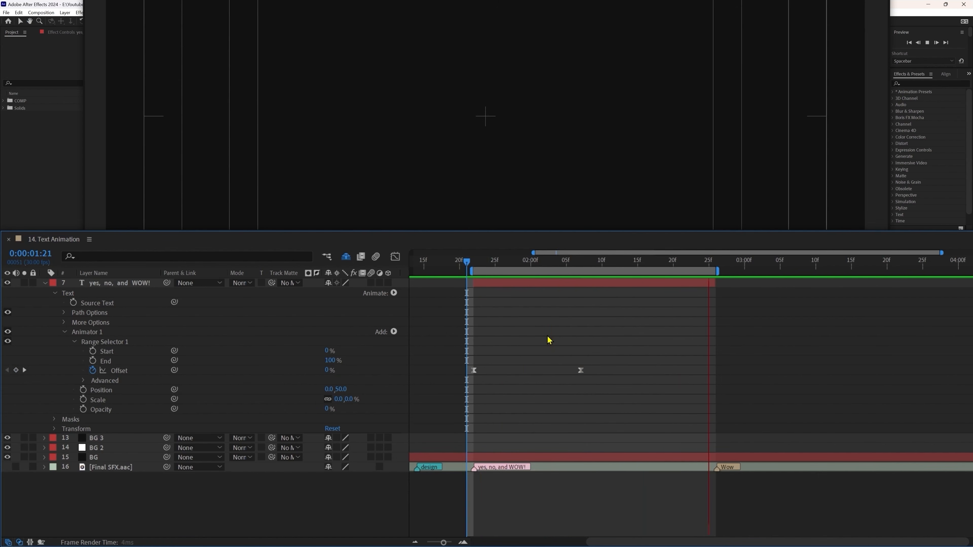
Keyframe the circular text's Rotation from 0° at 0:00:01:22 to 60° at 0:00:02:26 with Easy Ease.
click(122, 283)
key(u)
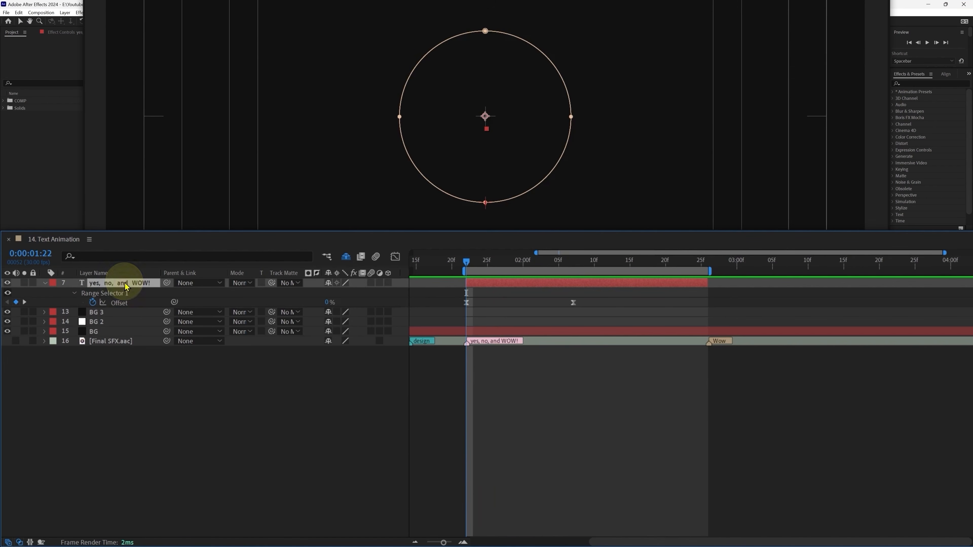
key(r)
click(73, 293)
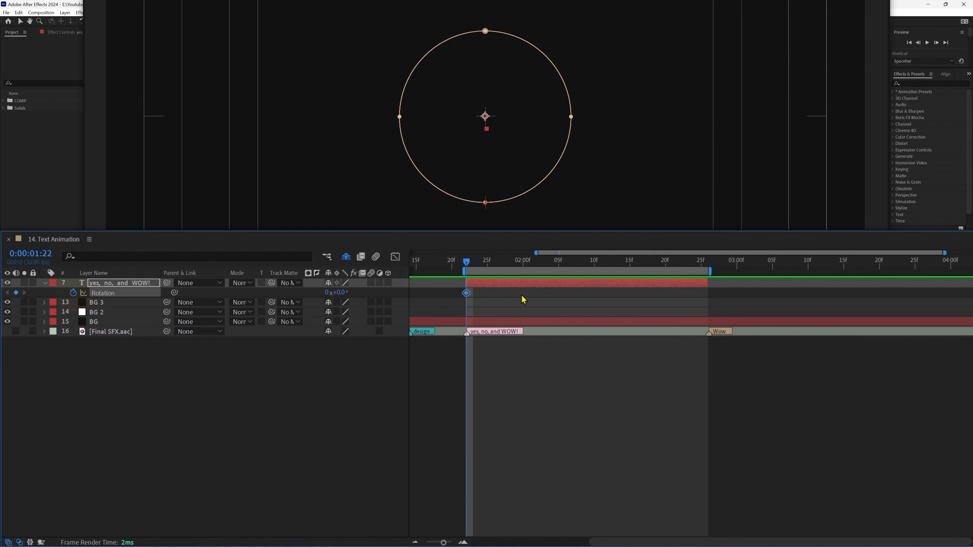
click(707, 263)
text(60)
key(Return)
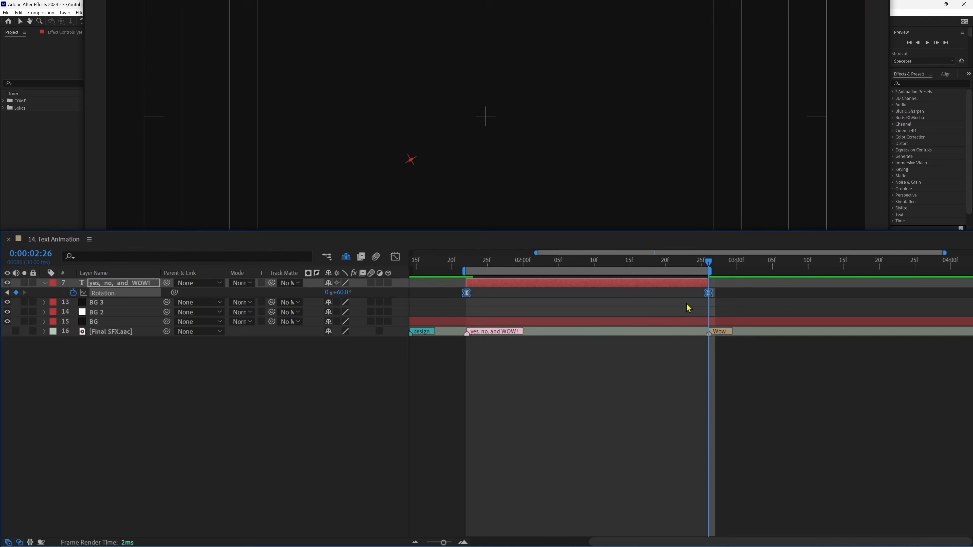
click(711, 265)
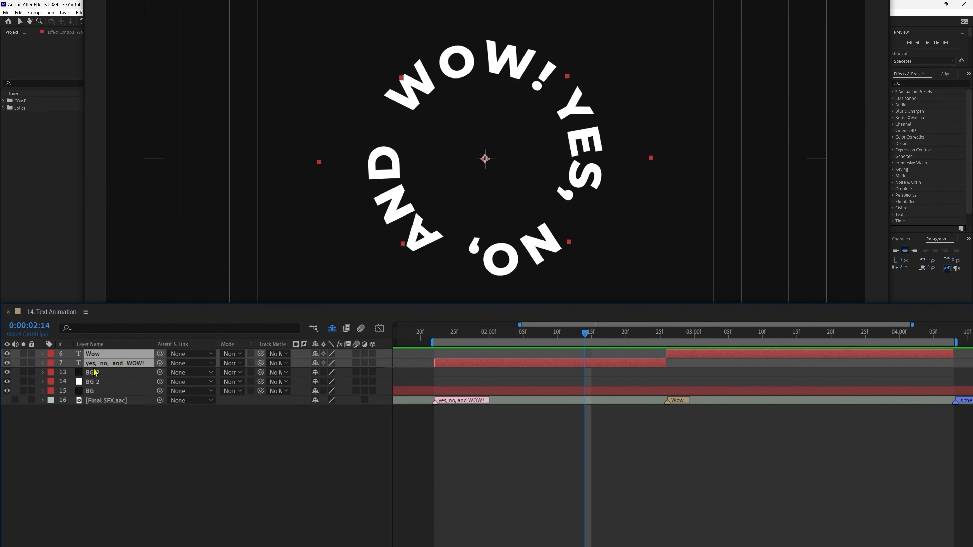
Keyframe Scale on the Wow and "yes, no, and WOW!" layers at 0:00:02:14, plus Position on the latter.
key(s)
click(70, 364)
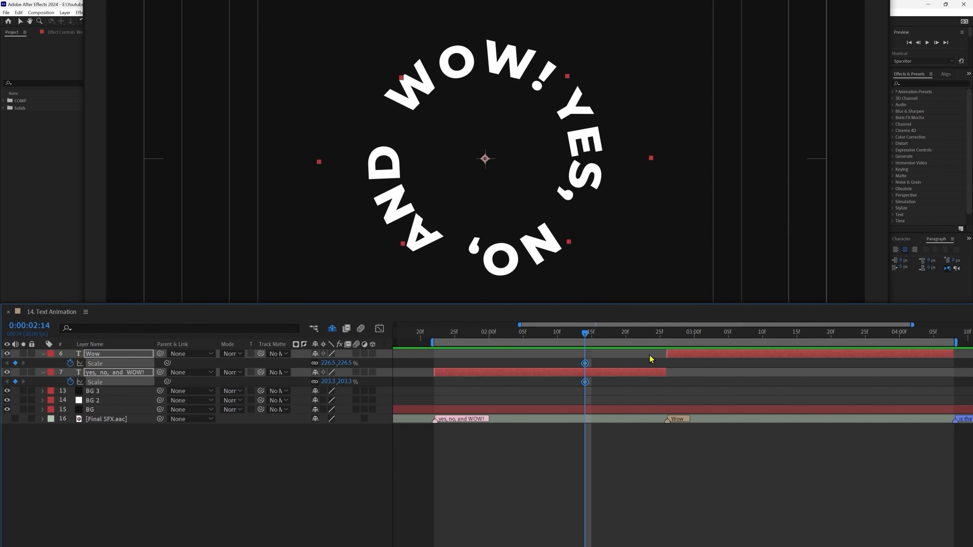
drag(653, 341, 744, 349)
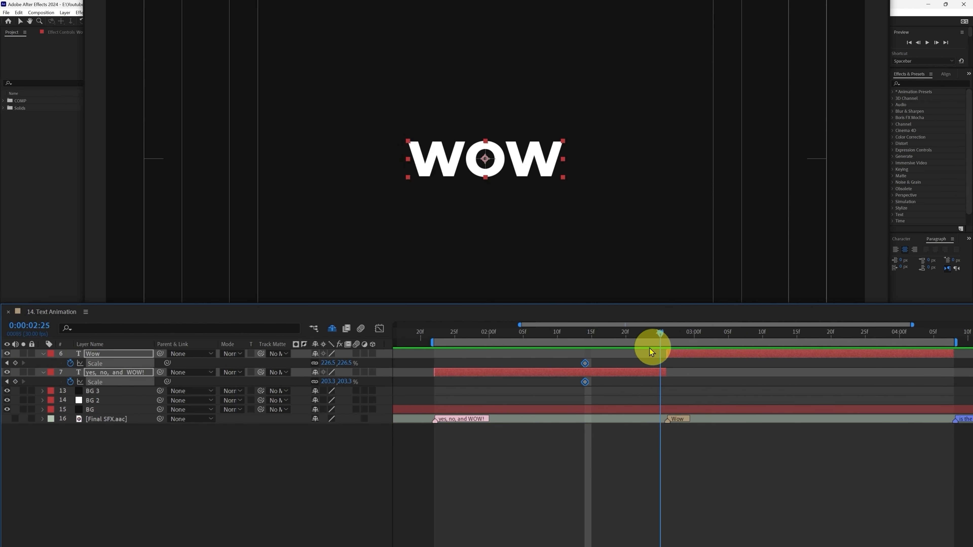
drag(650, 352, 585, 345)
click(623, 533)
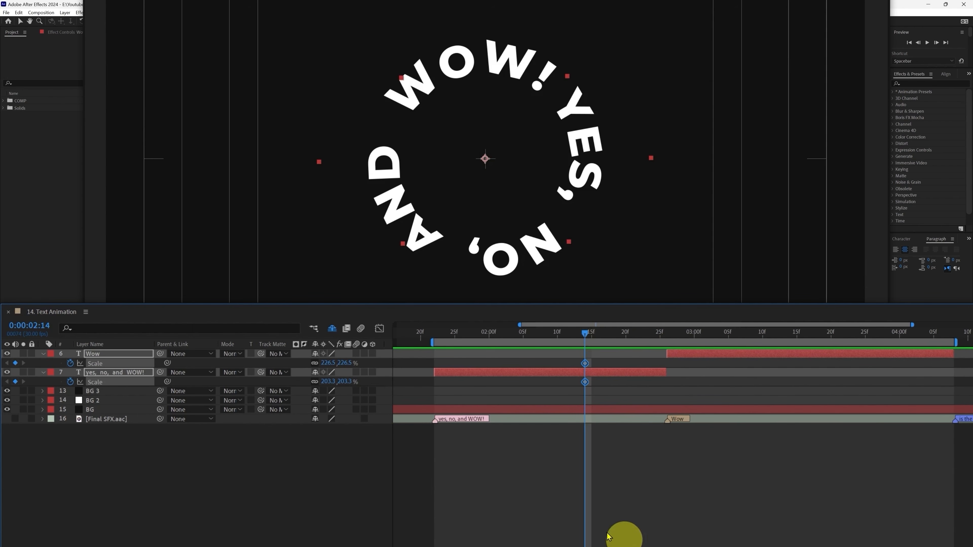
click(130, 375)
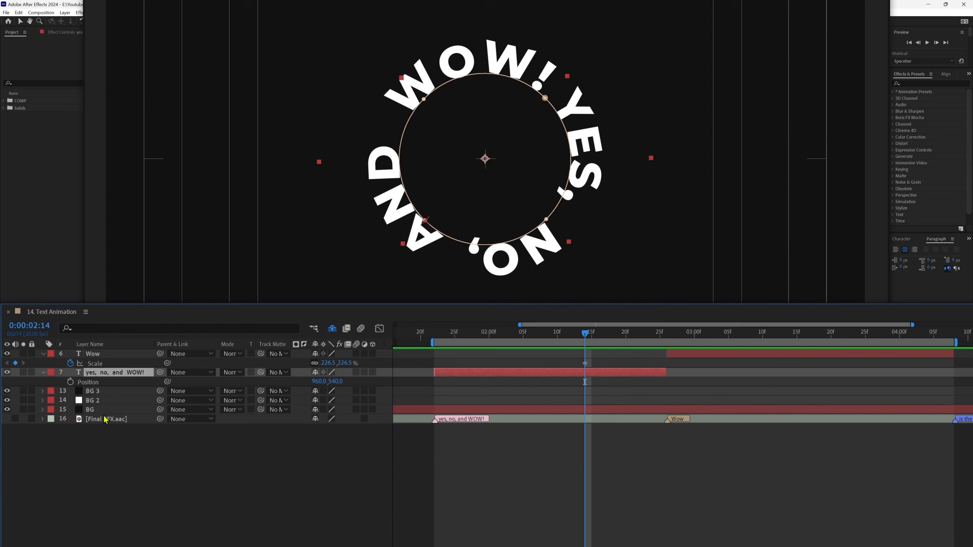
key(u)
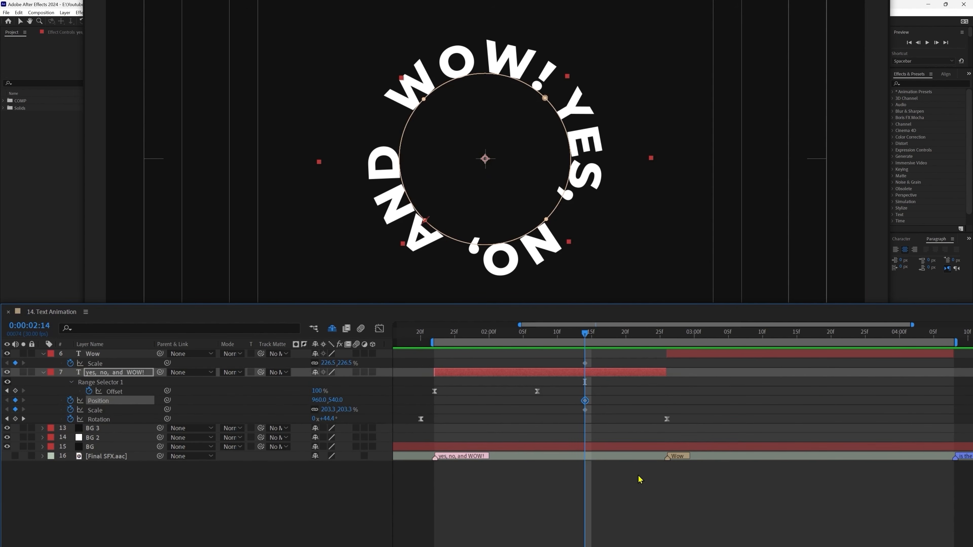
Scale up the Wow and "yes, no, and WOW!" layers together with new Scale keyframes at 0:00:03:08.
click(639, 478)
drag(667, 343, 751, 351)
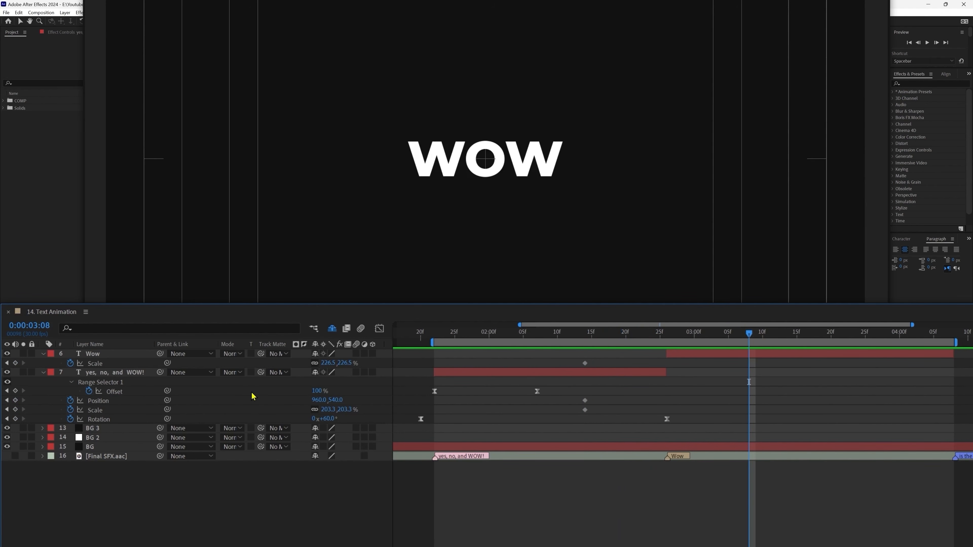
click(127, 355)
ctrl+click(116, 374)
drag(330, 363, 699, 385)
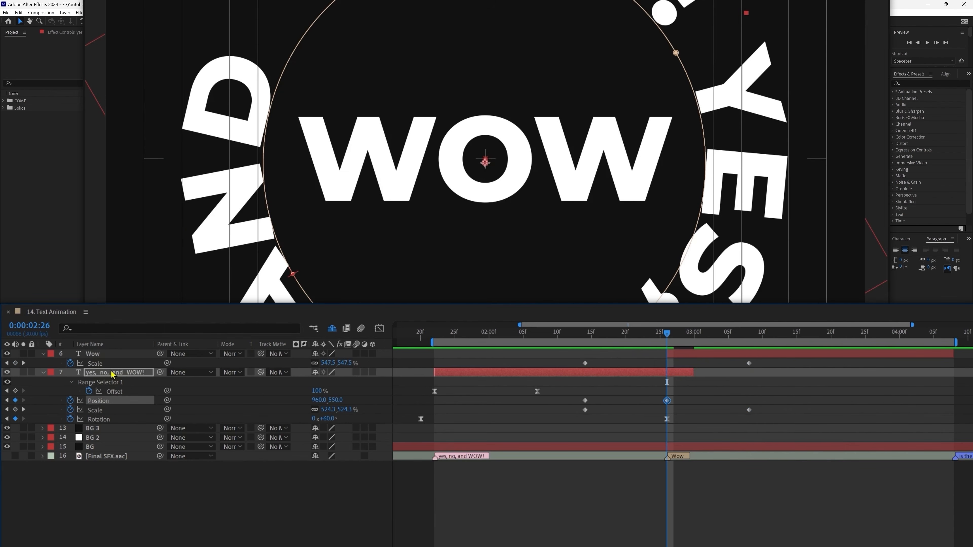
Keyframe the circular text's Position at 960, 910 and place that keyframe at 0:00:03:08.
key(shift+Down)
key(shift+Down)
key(shift+Down)
key(shift+Down)
key(shift+Down)
key(shift+Down)
key(shift+Down)
key(shift+Down)
key(shift+Down)
key(shift+Down)
key(shift+Down)
key(shift+Down)
key(shift+Down)
key(shift+Down)
key(shift+Down)
key(shift+Down)
key(shift+Down)
key(shift+Down)
key(shift+Down)
key(shift+Down)
key(shift+Down)
key(shift+Down)
key(shift+Down)
key(shift+Down)
key(shift+Down)
key(shift+Down)
key(shift+Down)
key(shift+Down)
key(shift+Down)
key(shift+Down)
key(shift+Down)
key(shift+Down)
key(shift+Down)
key(shift+Down)
key(shift+Down)
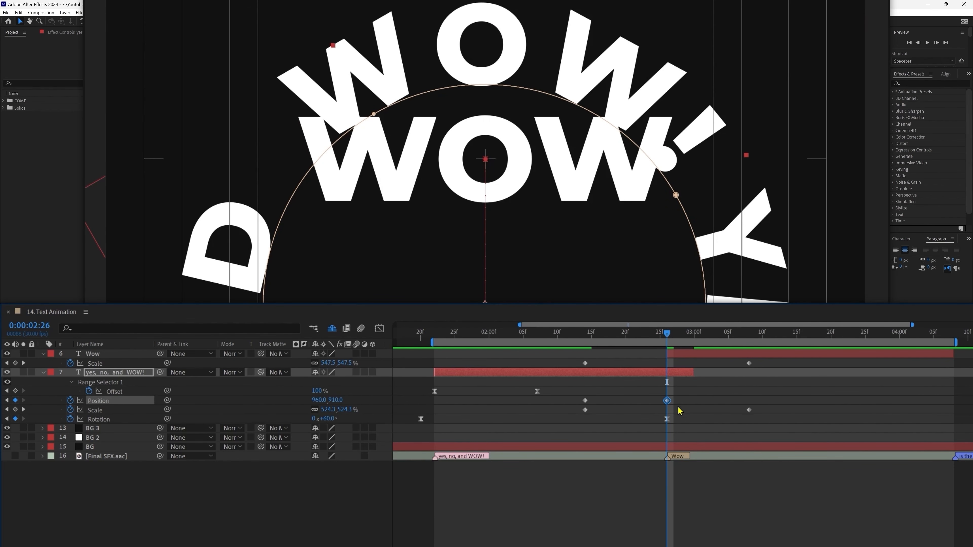
click(665, 407)
key(Delete)
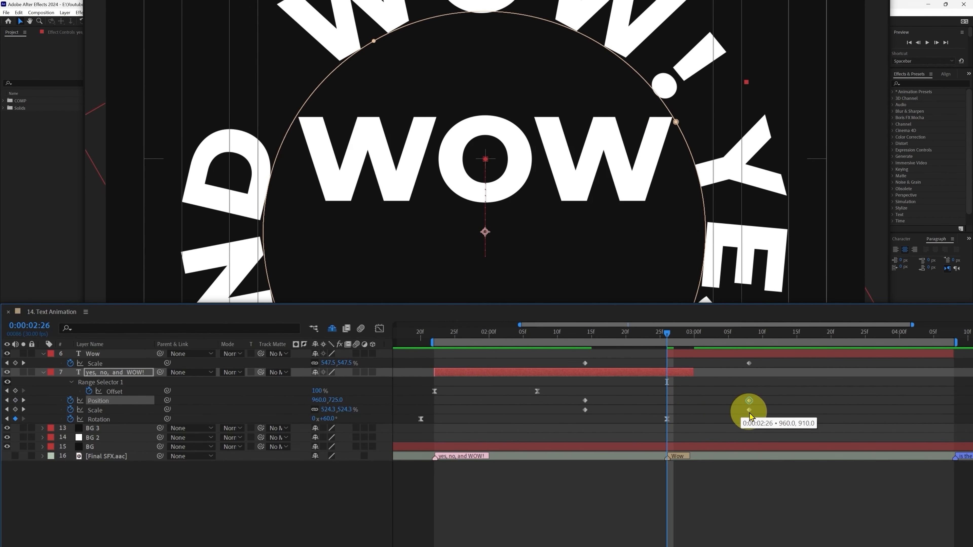
Apply Easy Ease to both text layers' Scale keyframes and the circular text's Position keyframes, and lengthen their speed graph handles toward the middle.
drag(774, 388, 581, 411)
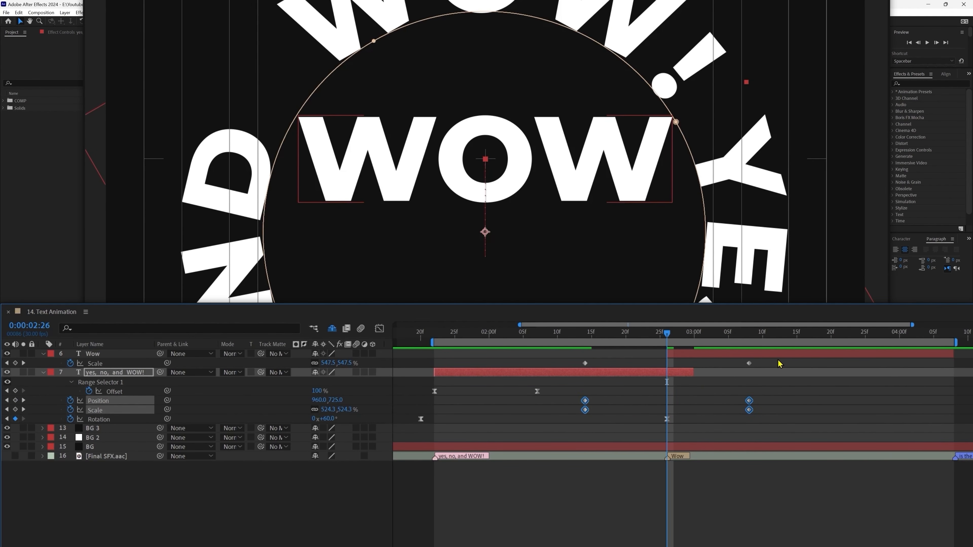
drag(775, 358, 551, 370)
key(F9)
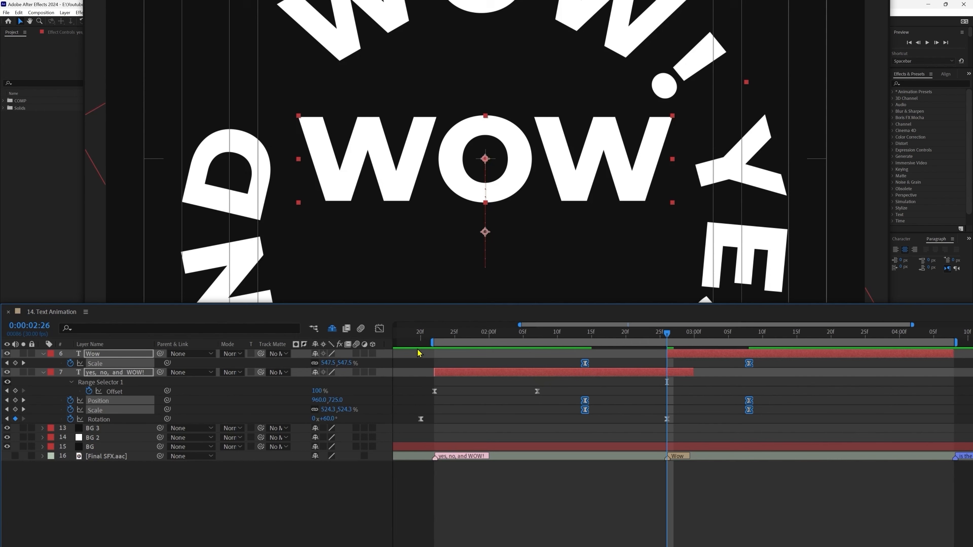
click(378, 329)
drag(538, 498, 279, 543)
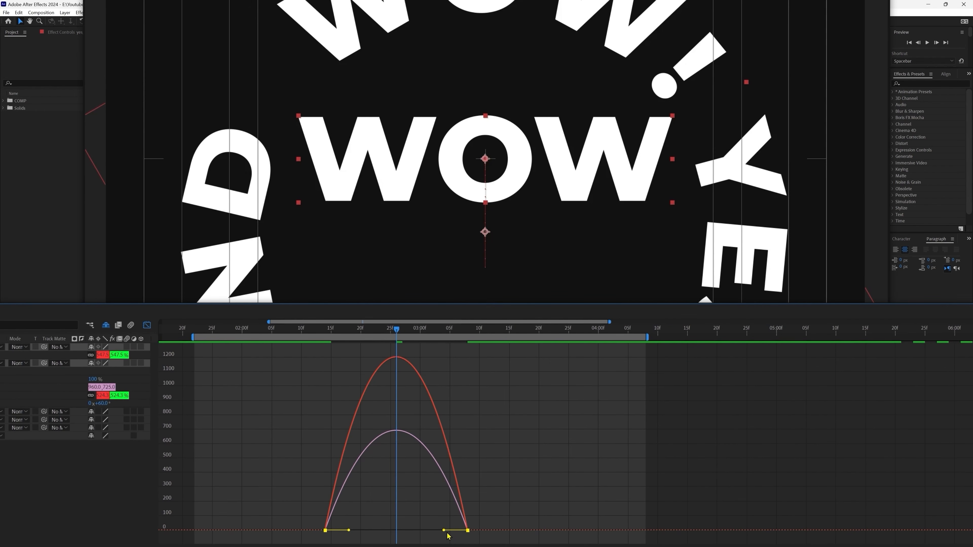
drag(444, 531, 387, 530)
drag(518, 506, 407, 530)
click(146, 325)
Trim the end of the circular text layer to 0:00:02:26 and preview the zoom transition into Wow.
click(263, 330)
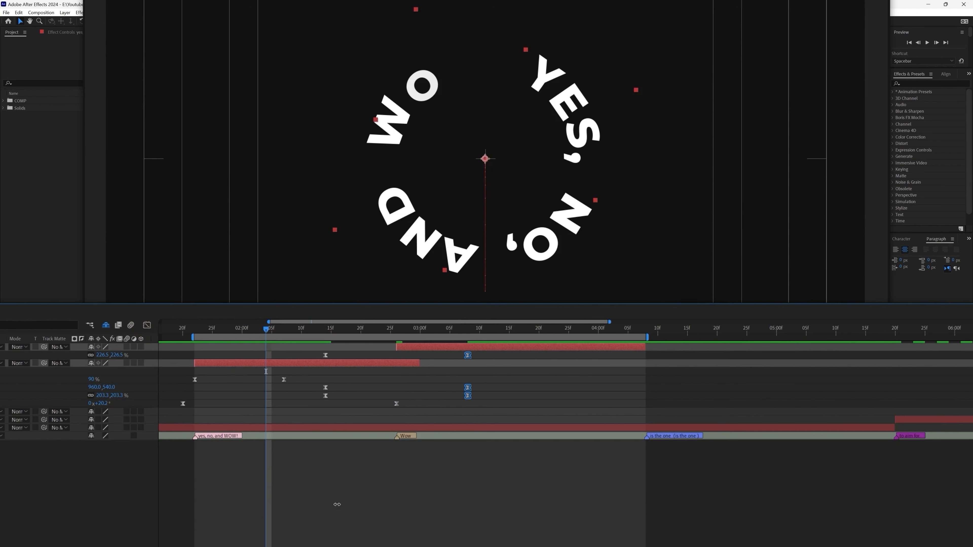
click(337, 504)
key(space)
click(396, 329)
key(space)
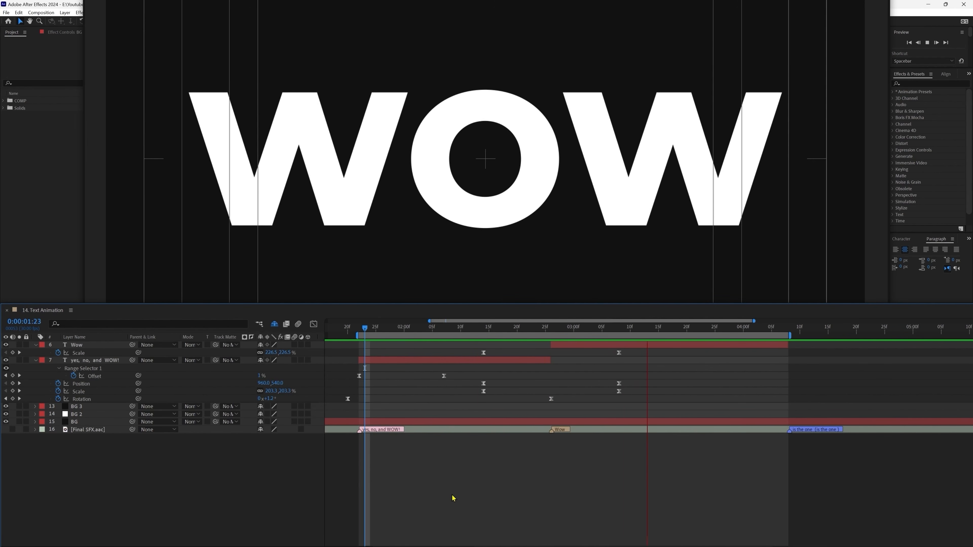
Keyframe Scale on Null 3 and the circular text from 0:00:01:17 to 0:00:01:28, with the null reaching about 177%, and adjust their speed graph.
click(466, 328)
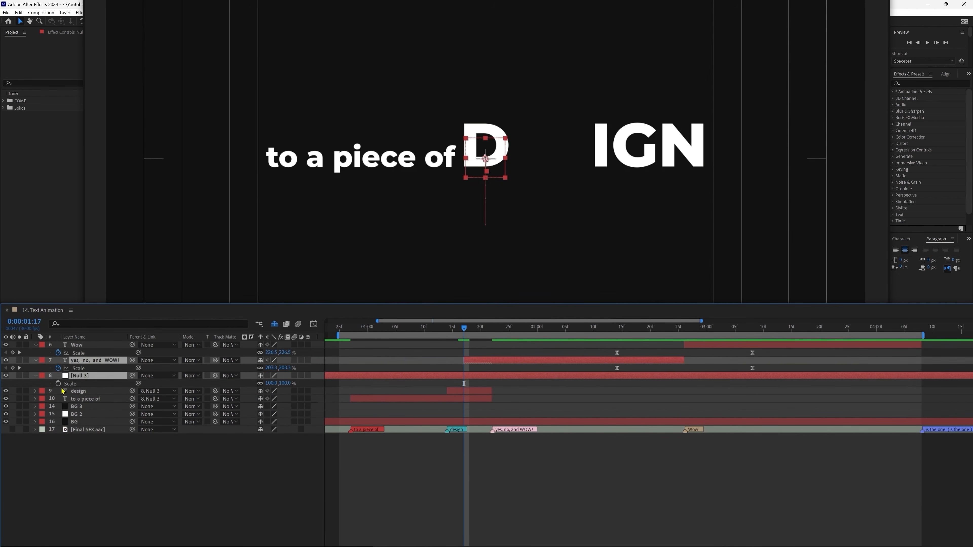
drag(464, 328, 464, 360)
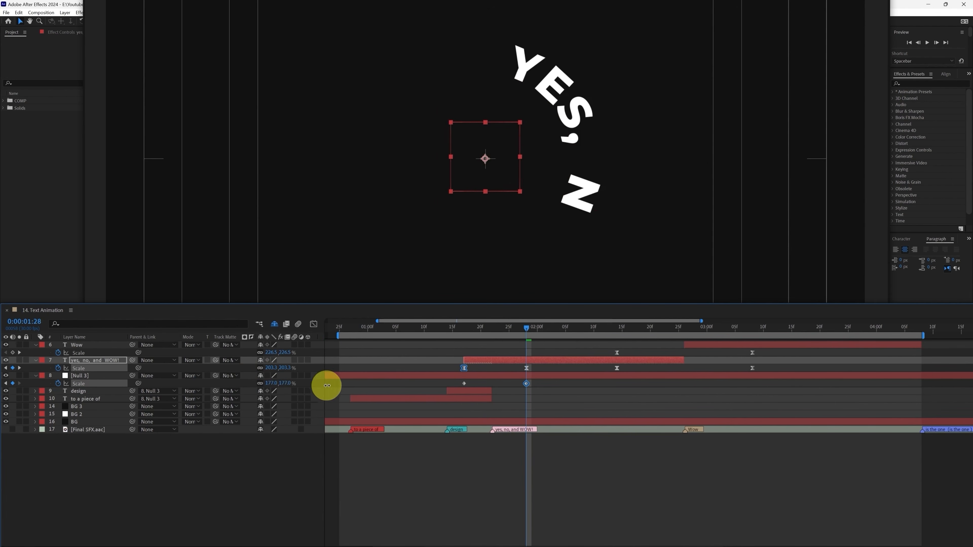
drag(325, 384, 545, 362)
key(shift+F3)
drag(475, 519, 488, 527)
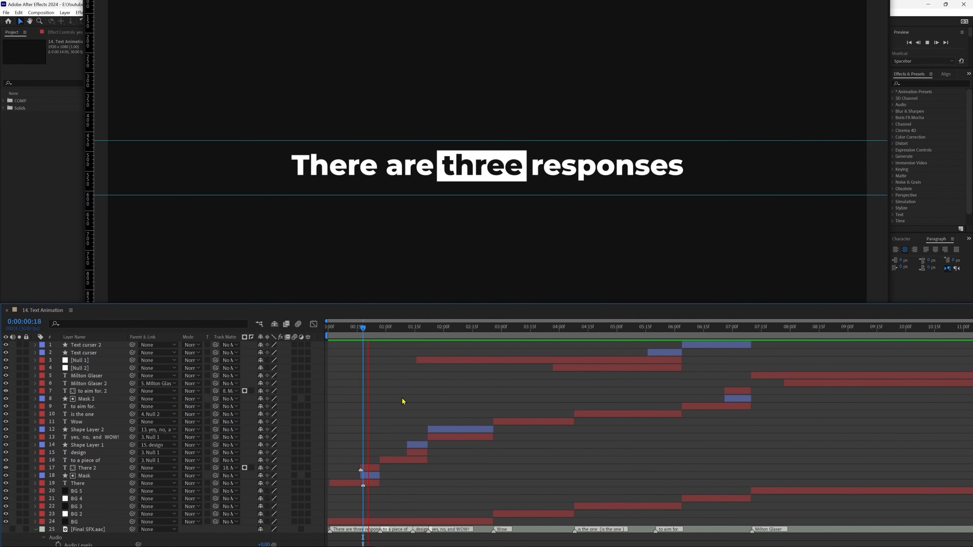